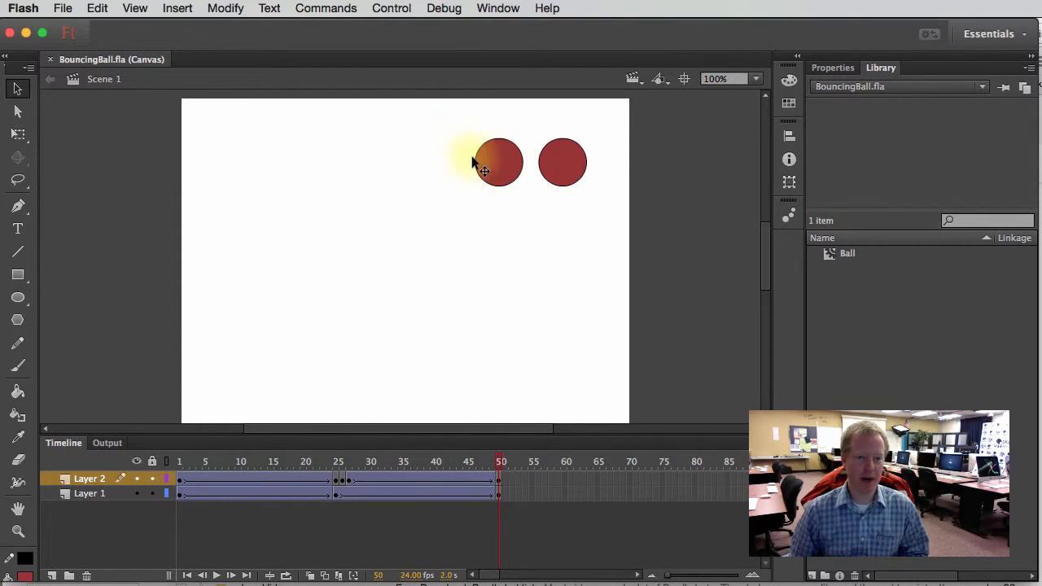
# Play the existing two-ball bounce animation from frame 1.
pyautogui.moveTo(500, 462); pyautogui.dragTo(156, 461)
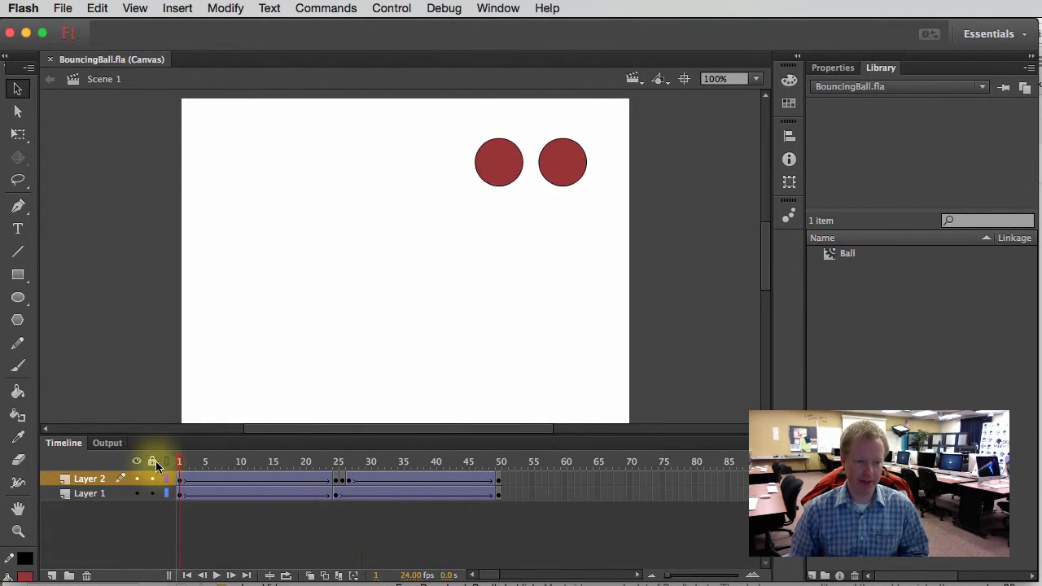
pyautogui.press('Return')
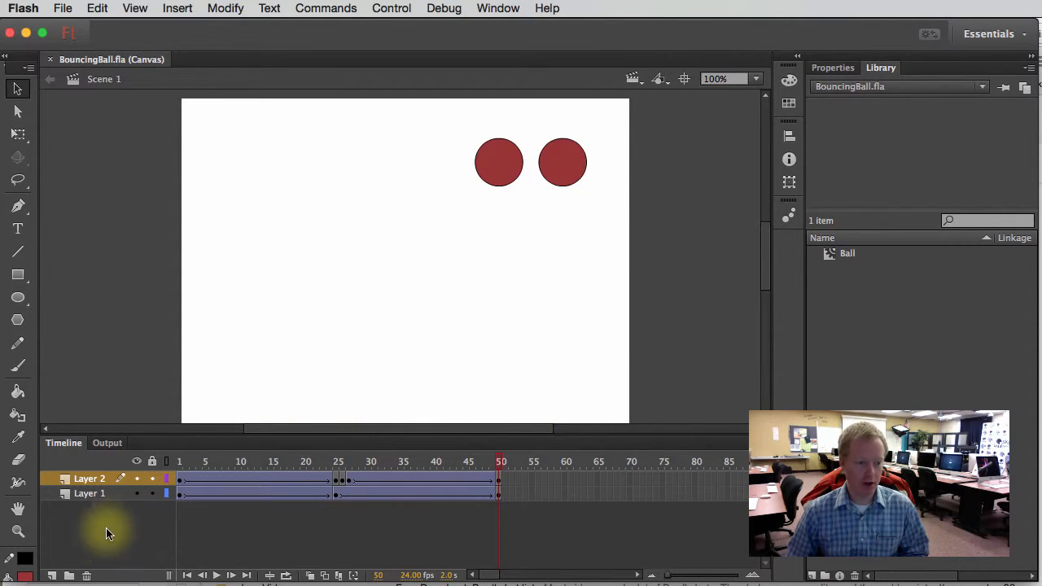
# Add a new layer above Layer 2 and place a Ball instance in frame 1 at the stage's left edge, level with the other balls.
pyautogui.click(52, 576)
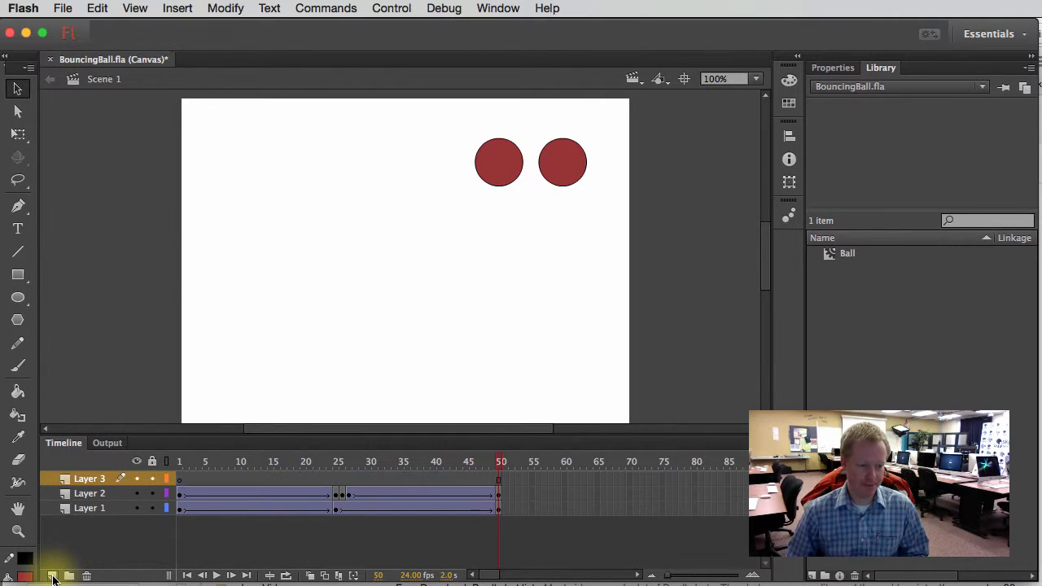
pyautogui.click(178, 477)
pyautogui.click(825, 252)
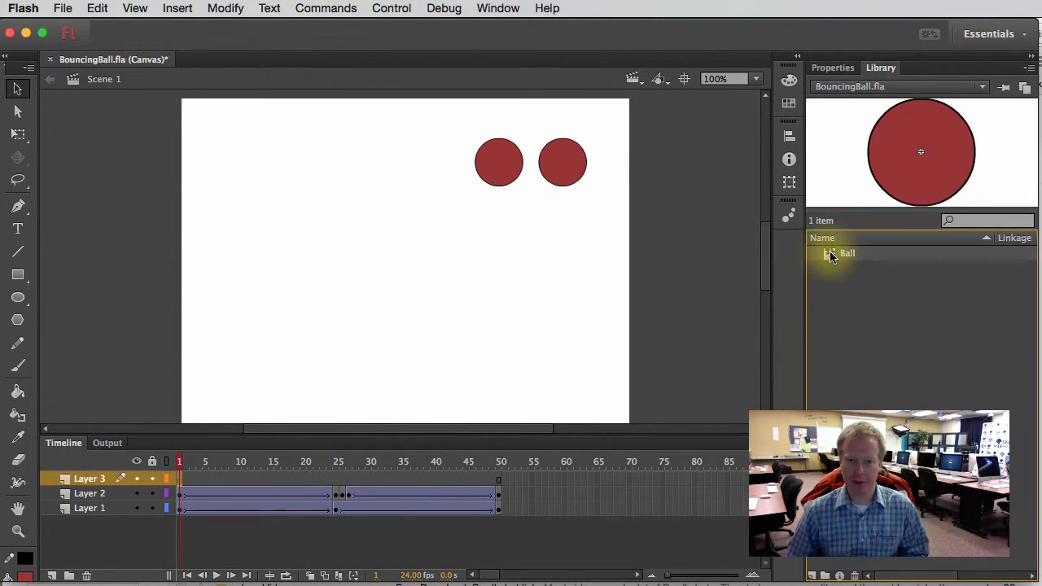
pyautogui.moveTo(826, 252); pyautogui.dragTo(210, 164)
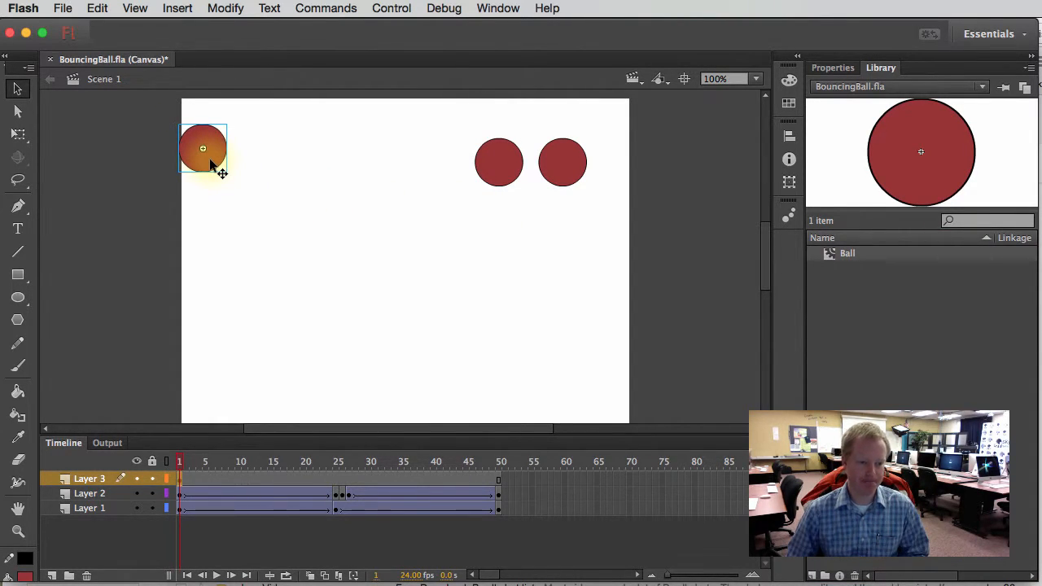
pyautogui.moveTo(213, 159); pyautogui.dragTo(218, 174)
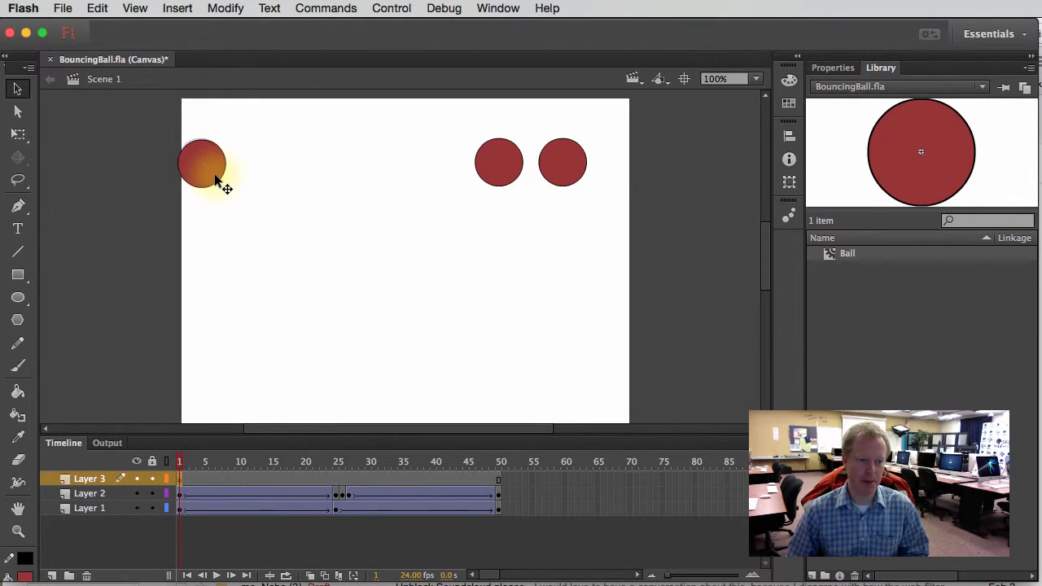
pyautogui.click(500, 478)
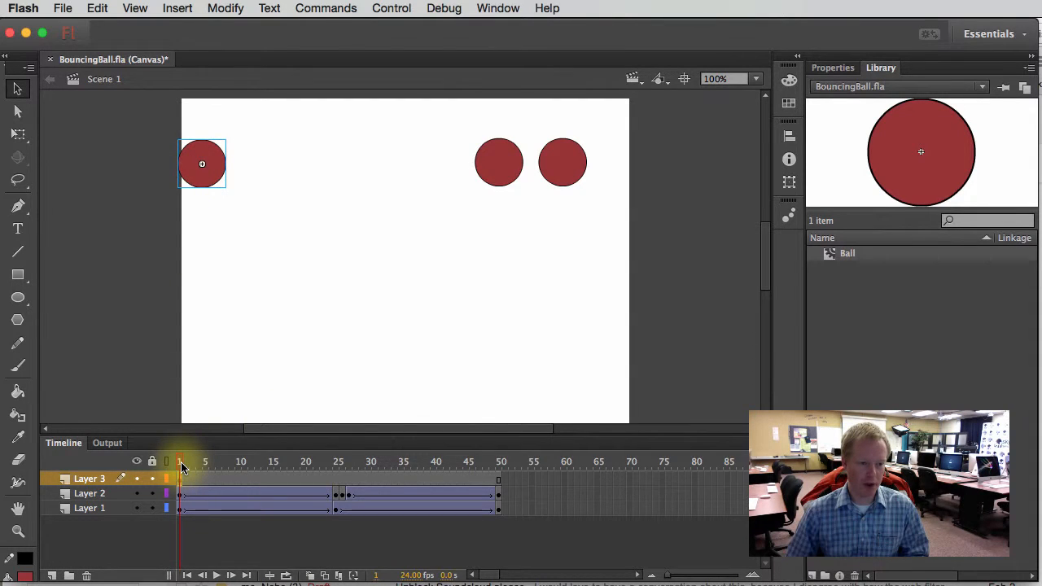
pyautogui.moveTo(181, 461); pyautogui.dragTo(129, 483)
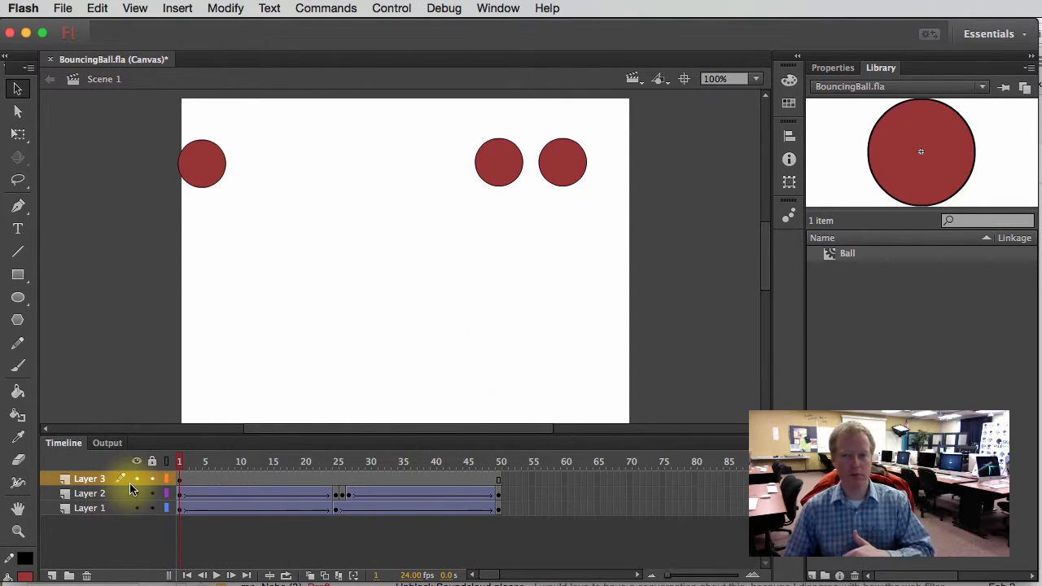
# Add a classic motion guide for Layer 3.
pyautogui.rightClick(82, 478)
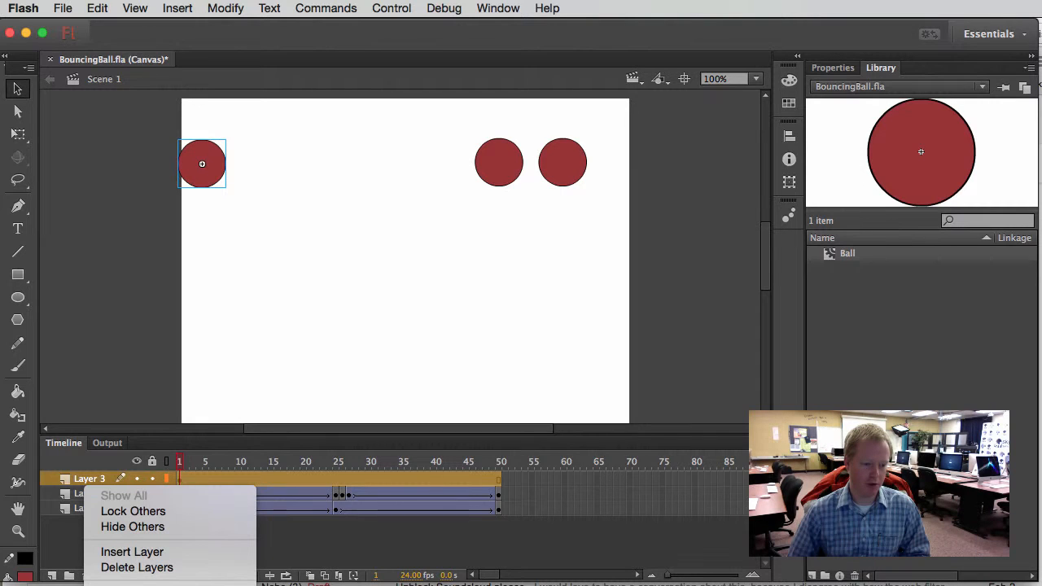
pyautogui.click(151, 562)
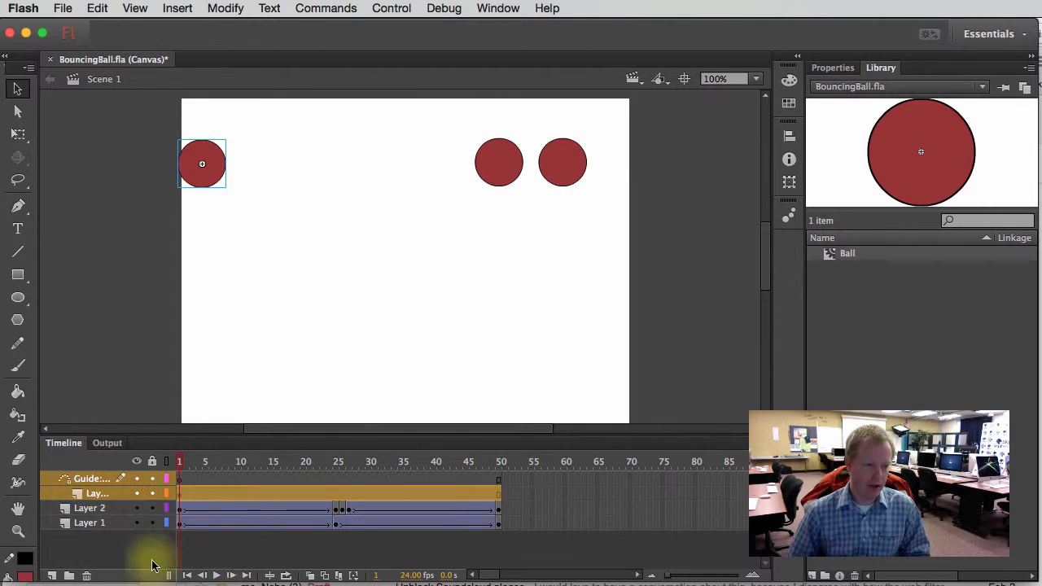
pyautogui.click(169, 494)
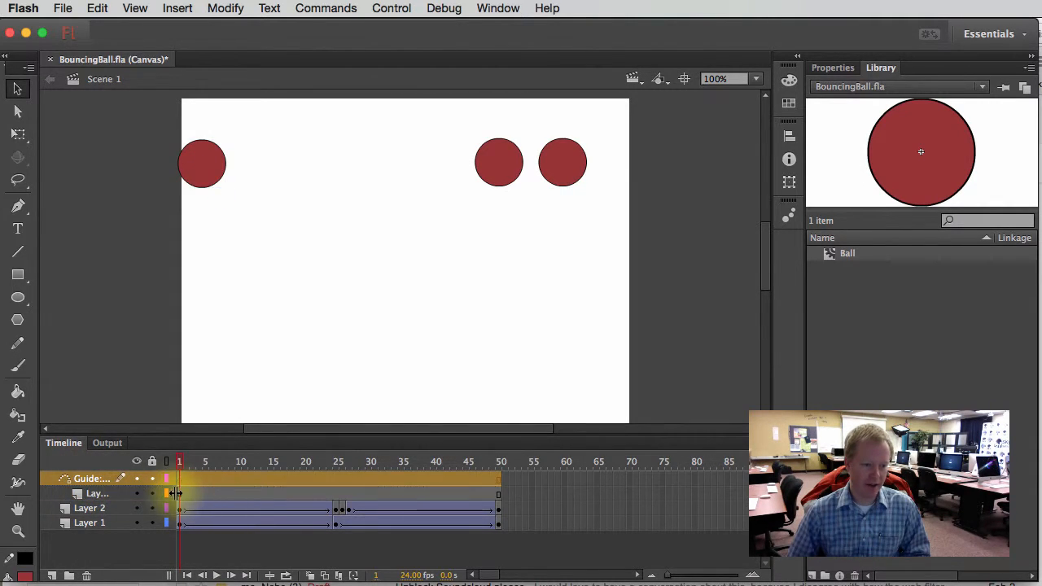
# Draw a Pen path in the guide layer's frame 1: a drop from the left ball's centre, three shrinking bounces and a short, nearly level end.
pyautogui.click(179, 478)
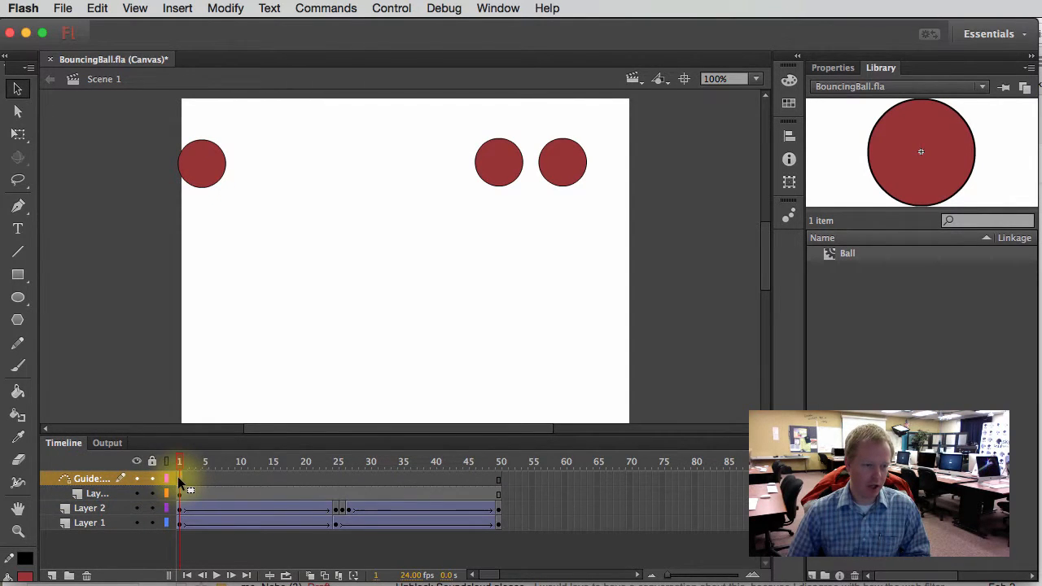
pyautogui.click(18, 207)
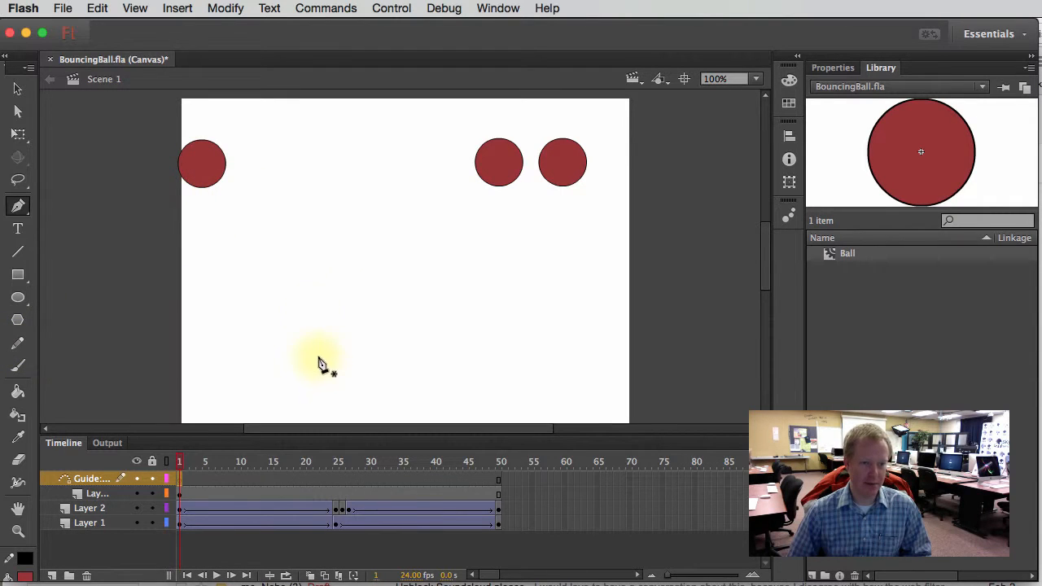
pyautogui.click(201, 166)
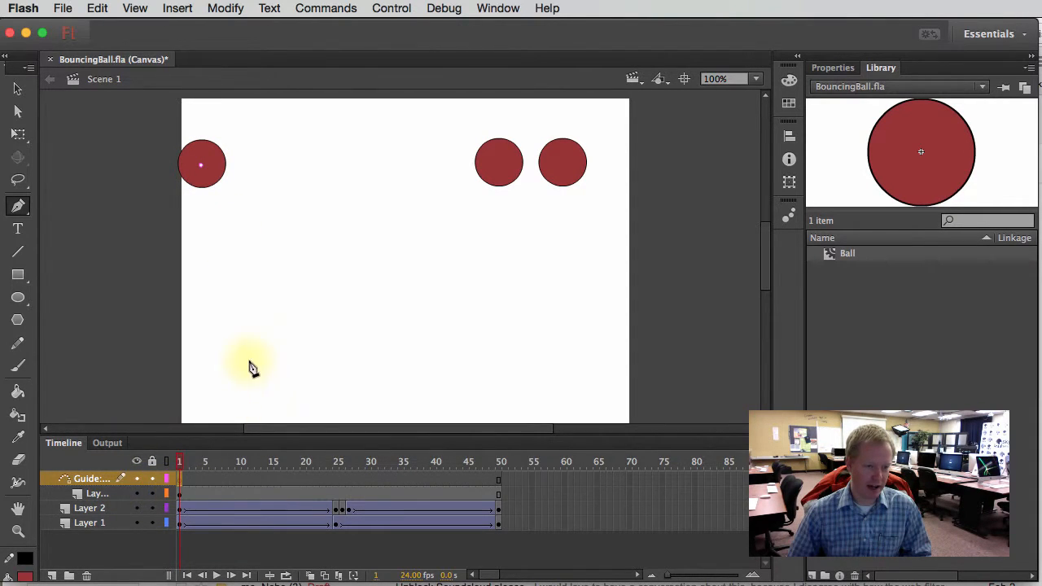
pyautogui.moveTo(280, 407); pyautogui.dragTo(313, 585)
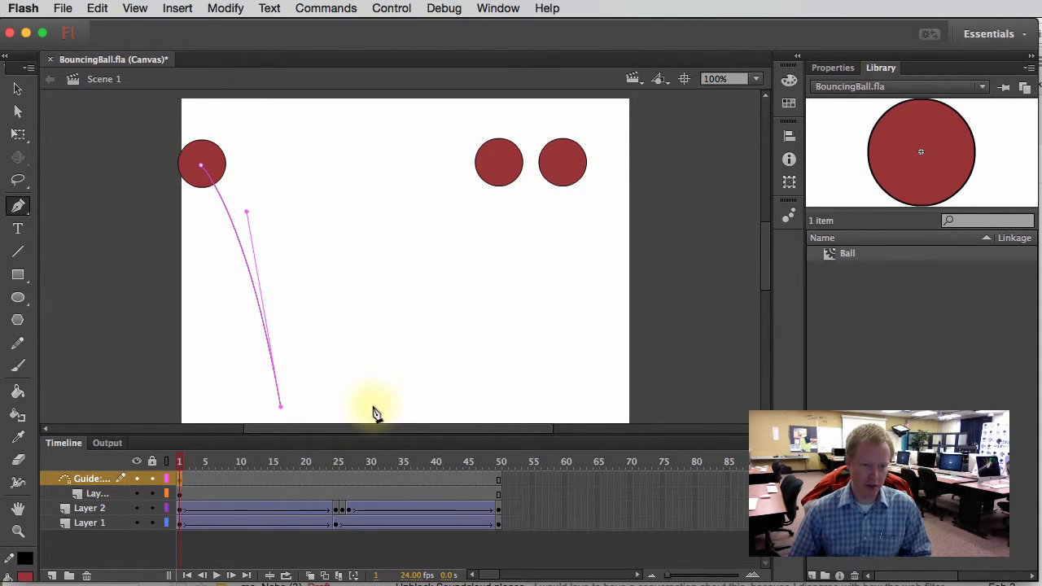
pyautogui.moveTo(376, 407); pyautogui.dragTo(431, 585)
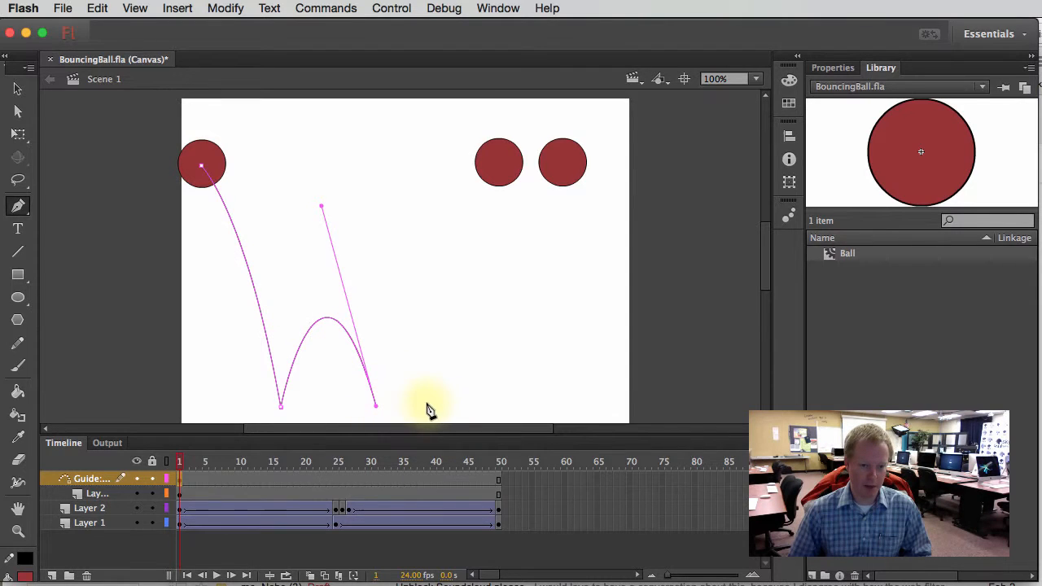
pyautogui.moveTo(430, 405); pyautogui.dragTo(456, 456)
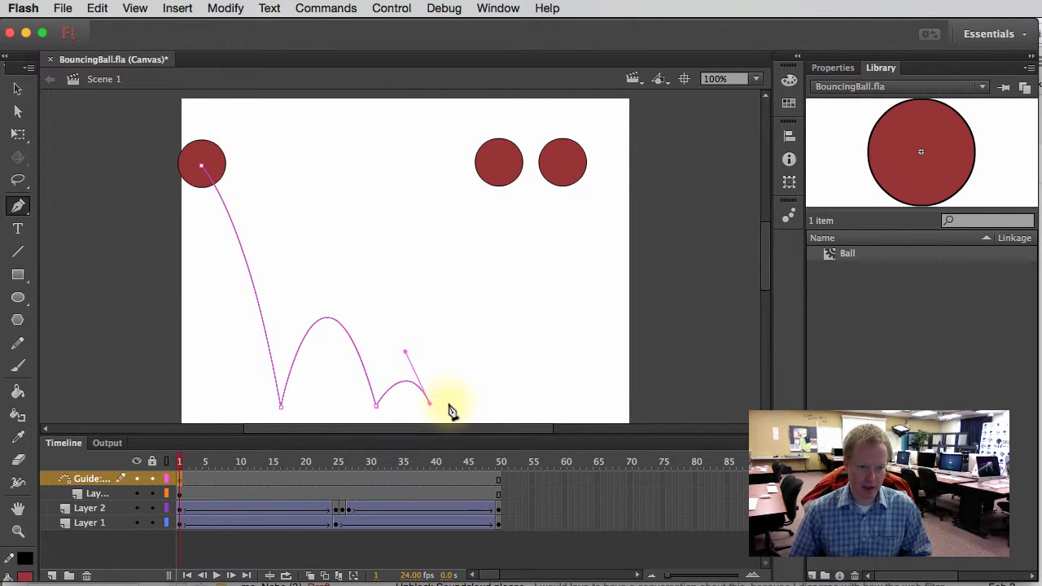
pyautogui.moveTo(448, 404); pyautogui.dragTo(458, 421)
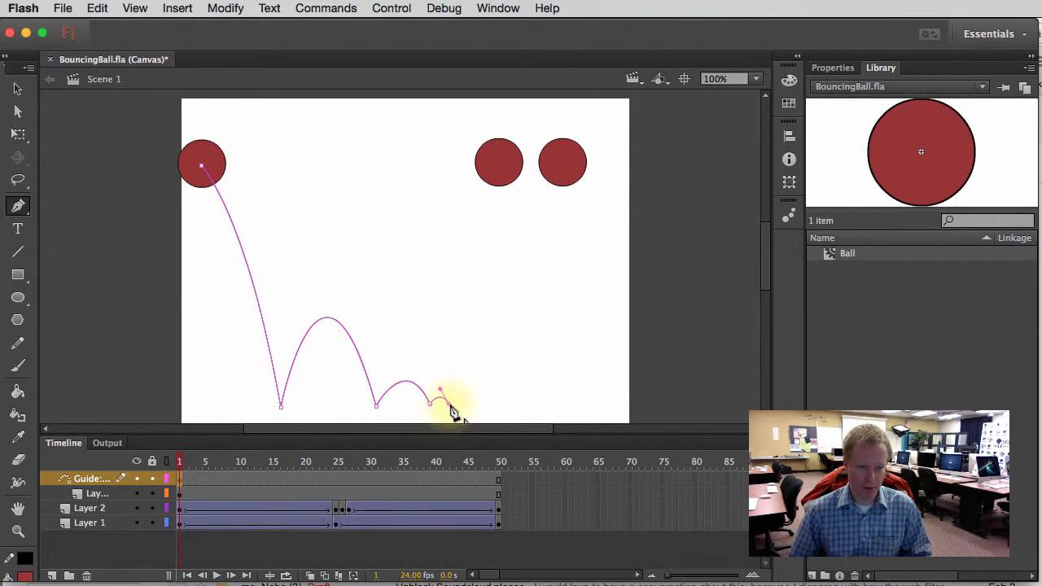
pyautogui.click(511, 403)
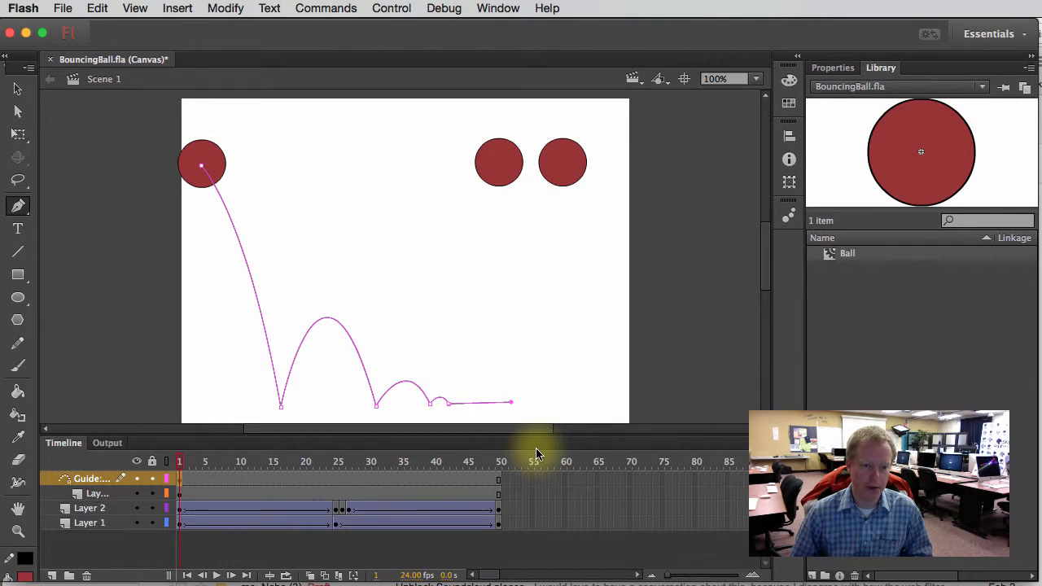
pyautogui.click(18, 110)
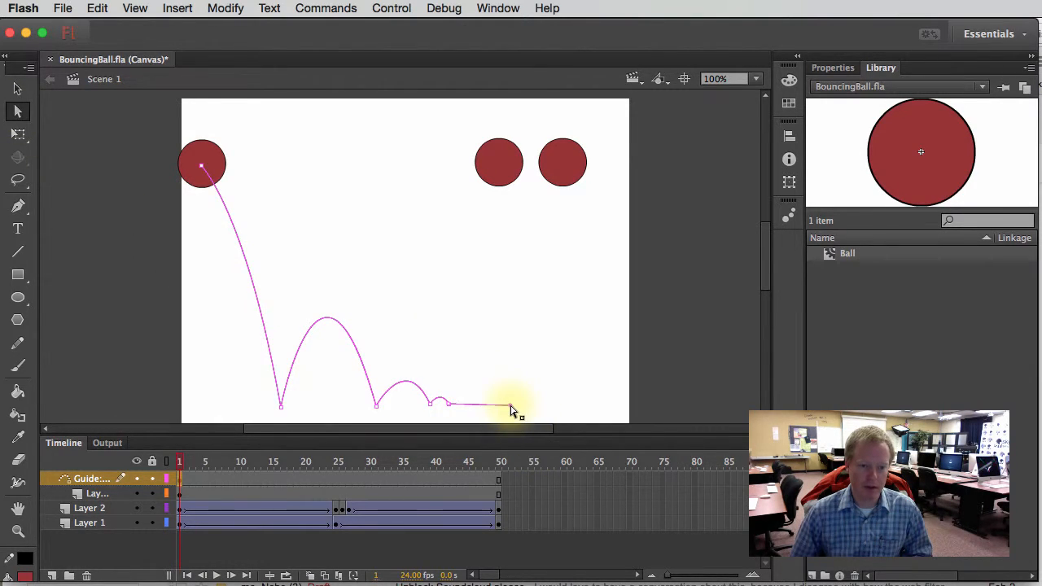
pyautogui.click(465, 372)
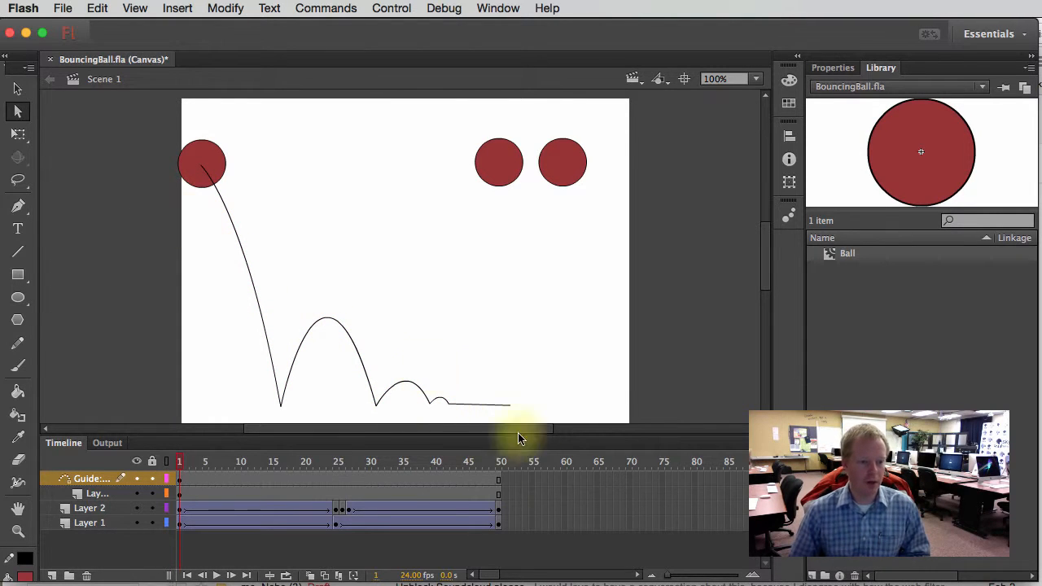
pyautogui.click(220, 479)
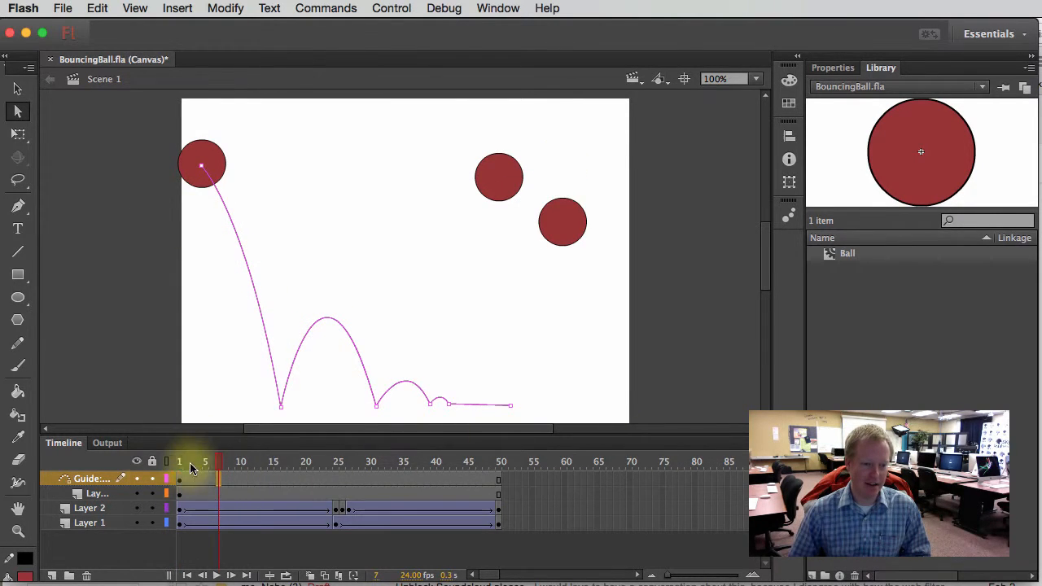
pyautogui.moveTo(189, 463); pyautogui.dragTo(148, 461)
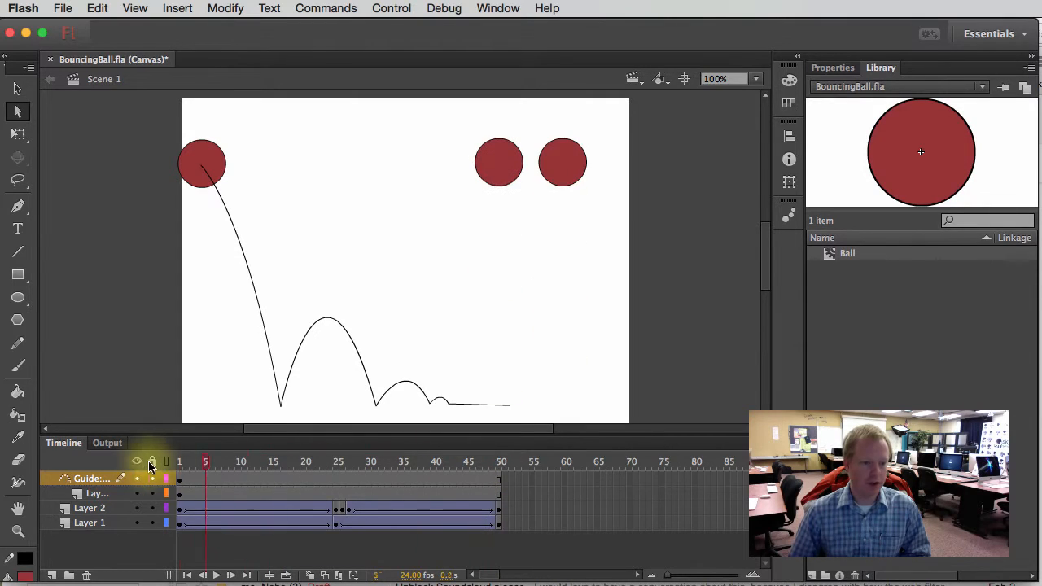
pyautogui.click(181, 498)
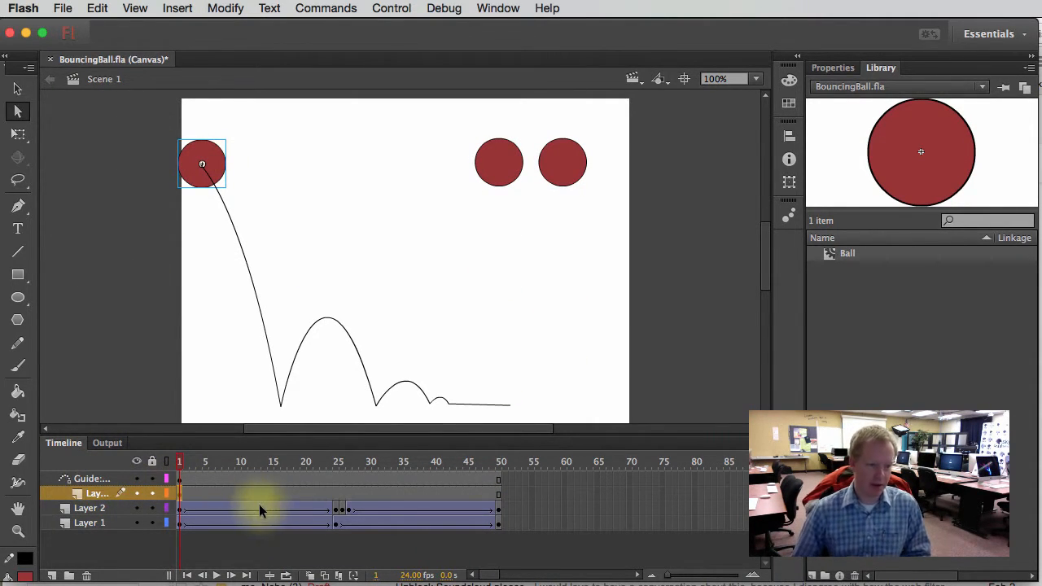
pyautogui.moveTo(180, 463)
pyautogui.mouseDown()
pyautogui.moveTo(508, 461)
pyautogui.moveTo(167, 459)
pyautogui.moveTo(191, 471)
pyautogui.moveTo(178, 462)
pyautogui.mouseUp()
pyautogui.click(190, 473)
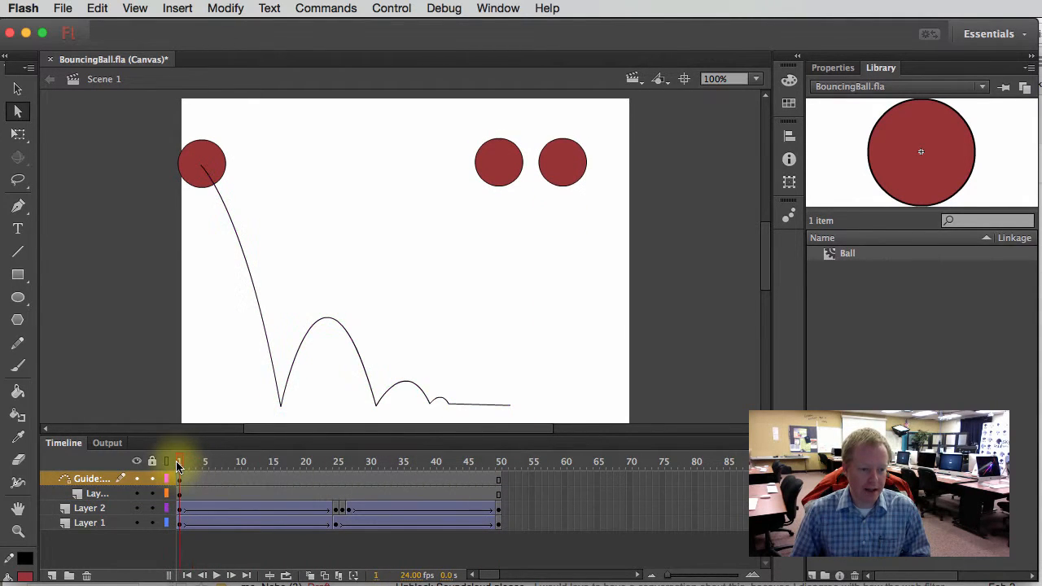
# Select frame 1 of the guided ball layer and turn on Snap to Guides.
pyautogui.click(181, 495)
pyautogui.click(176, 7)
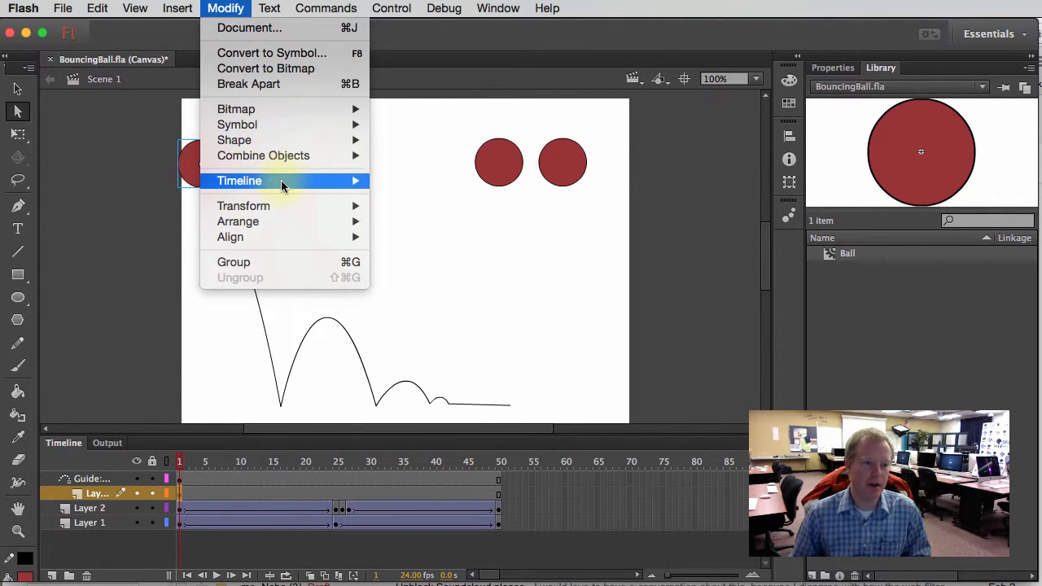
pyautogui.moveTo(149, 4)
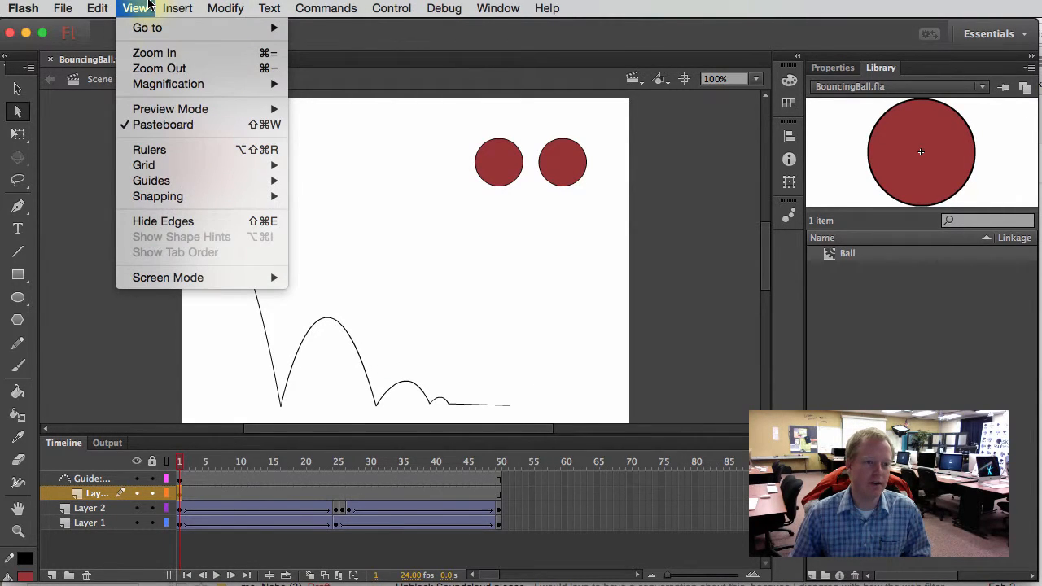
pyautogui.moveTo(210, 196)
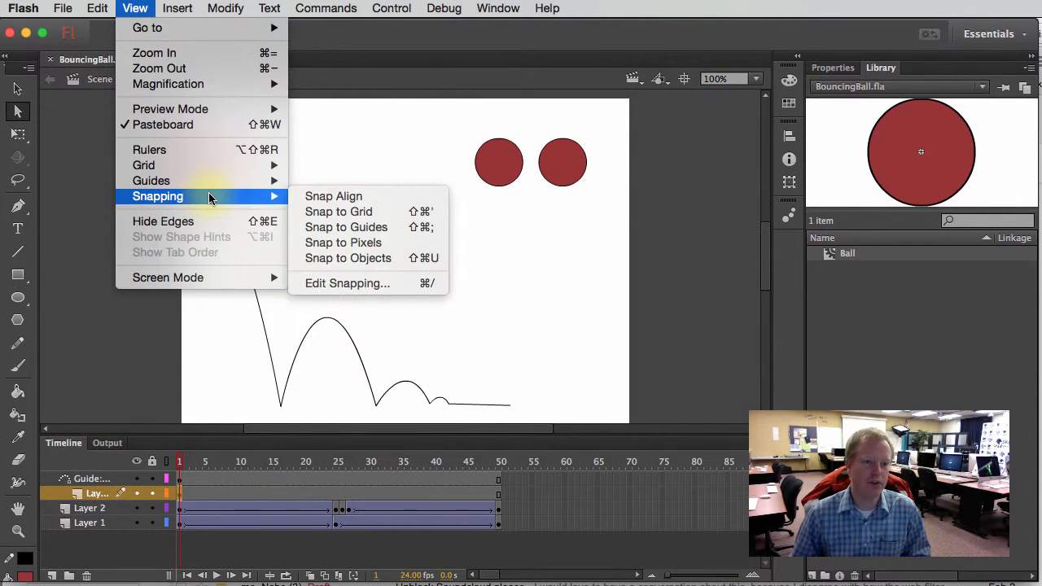
pyautogui.click(368, 227)
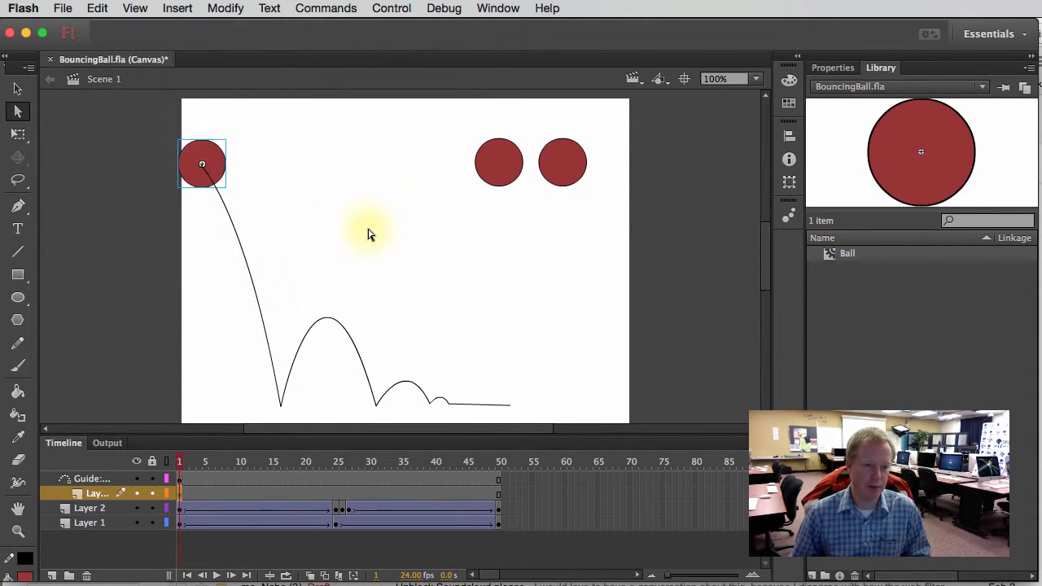
# Try to place the left ball's centre on the start of the guide path using the Selection tool.
pyautogui.click(206, 165)
pyautogui.click(18, 87)
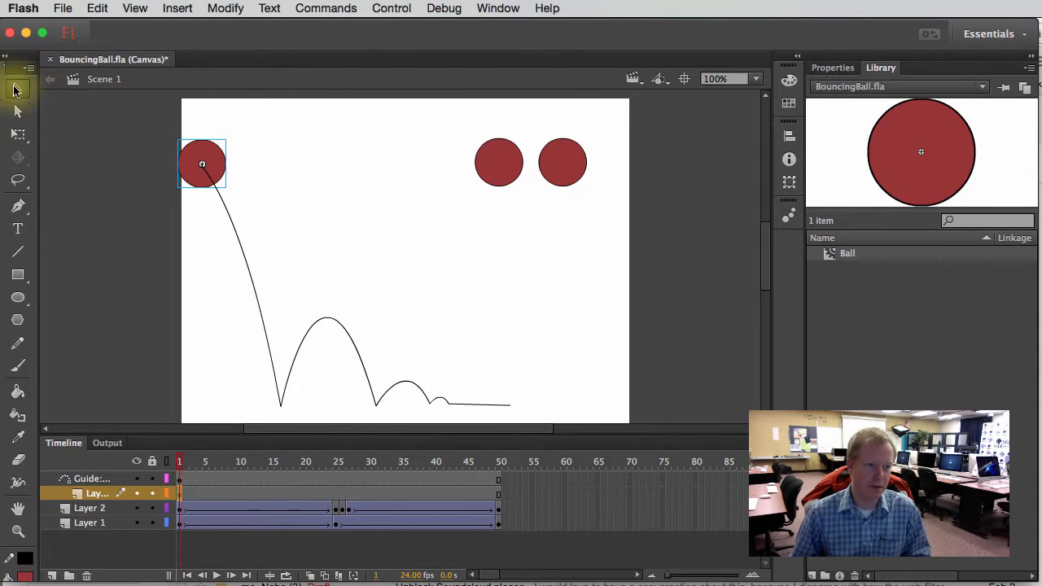
pyautogui.moveTo(213, 170); pyautogui.dragTo(215, 168)
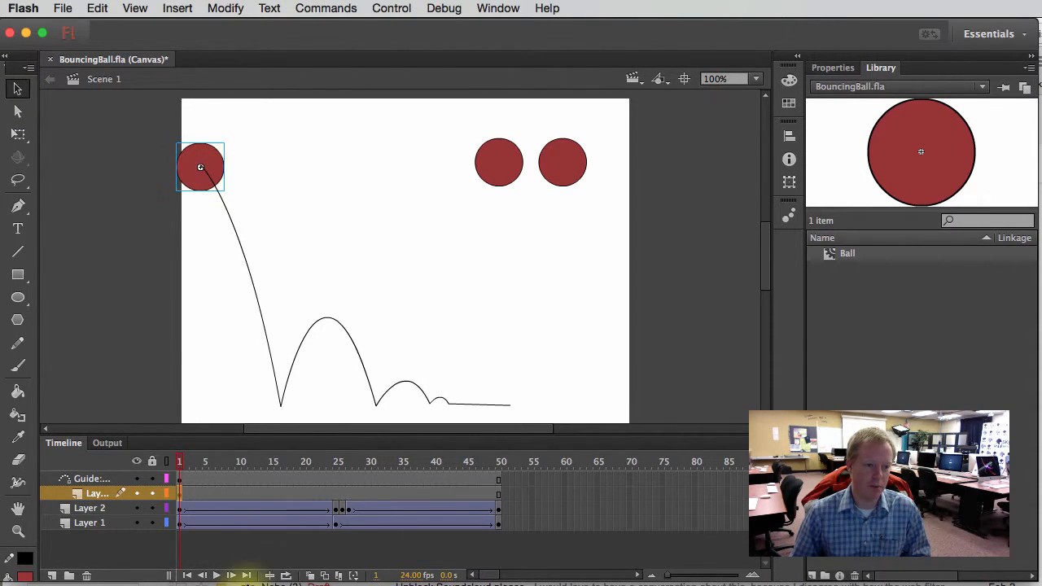
pyautogui.click(198, 479)
pyautogui.click(196, 163)
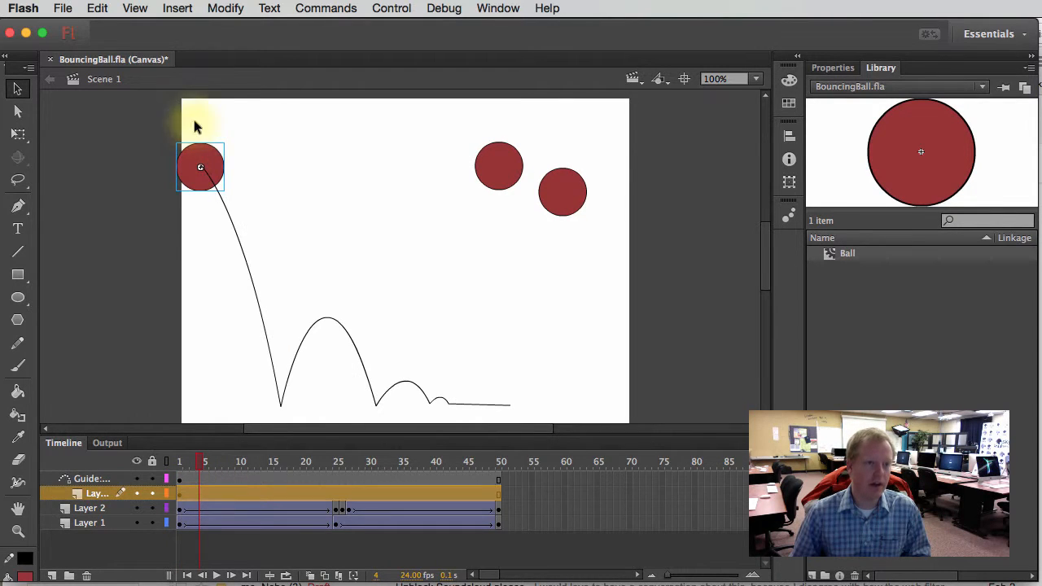
# Turn on Snap Align and Snap to Objects.
pyautogui.click(174, 7)
pyautogui.moveTo(132, 6)
pyautogui.moveTo(189, 193)
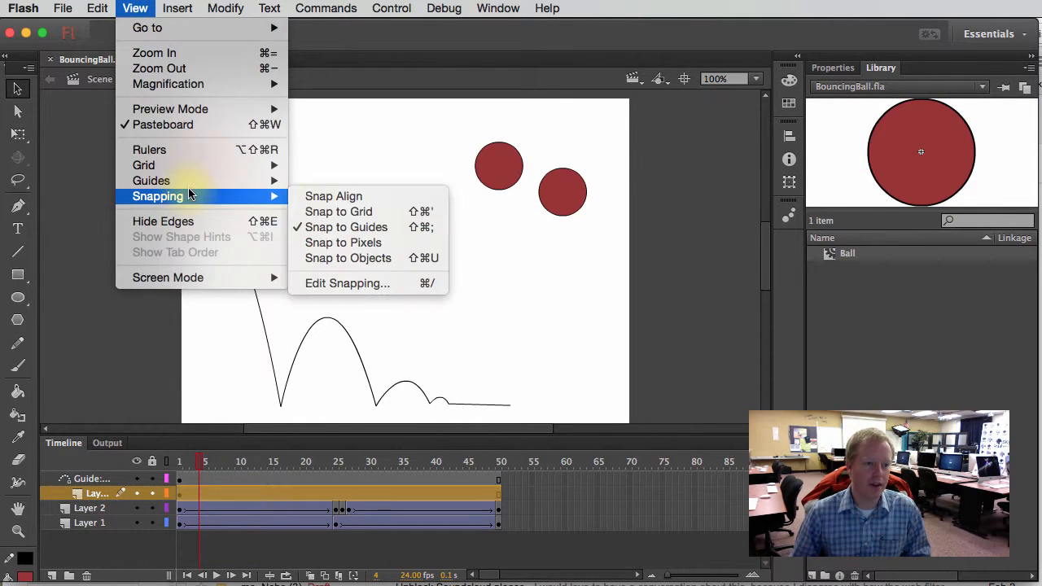
pyautogui.click(367, 196)
pyautogui.click(121, 8)
pyautogui.moveTo(236, 196)
pyautogui.click(370, 258)
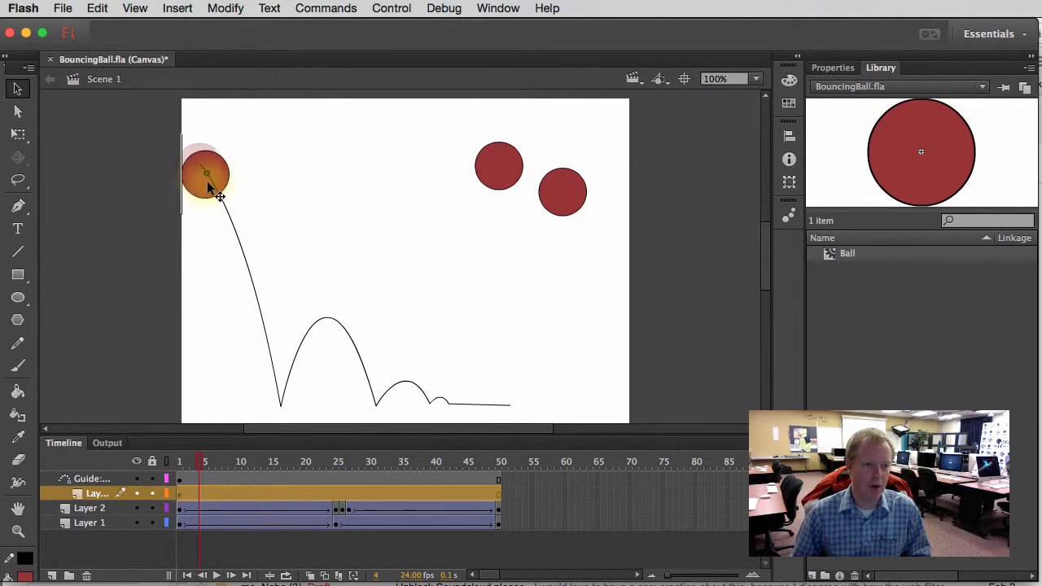
# Snap the left ball's centre onto the guide path near its starting end.
pyautogui.moveTo(207, 183); pyautogui.dragTo(205, 176)
pyautogui.moveTo(200, 174); pyautogui.dragTo(203, 176)
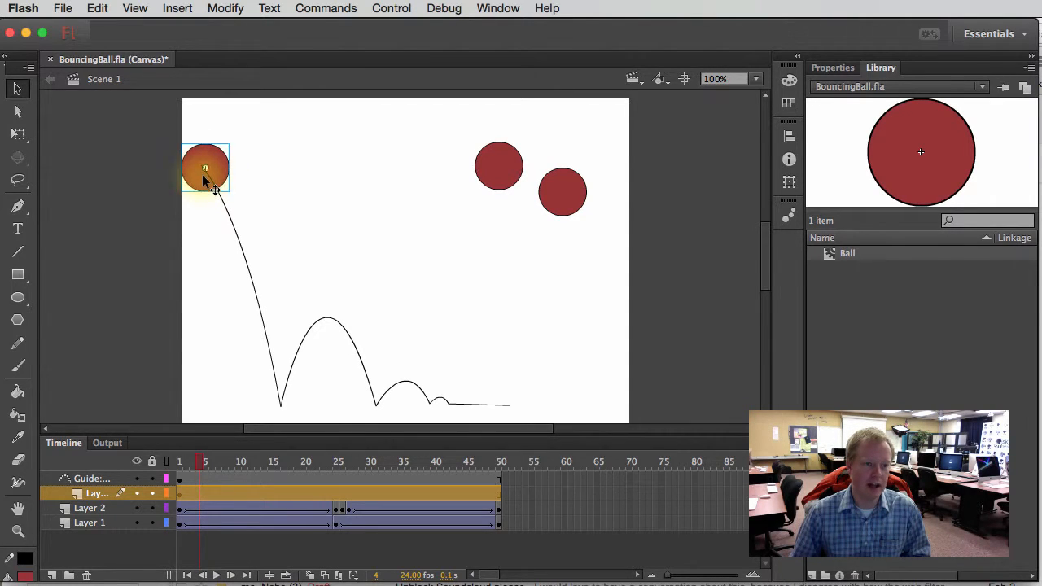
# Move the left ball slightly off the guide path and snap its centre back onto the path near its start.
pyautogui.click(290, 218)
pyautogui.click(210, 160)
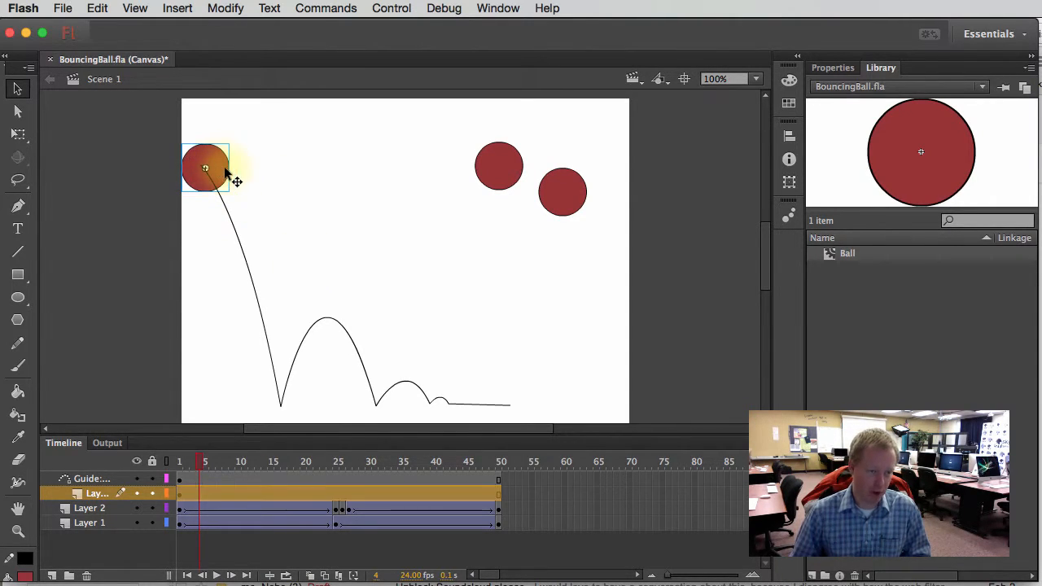
pyautogui.moveTo(217, 167); pyautogui.dragTo(217, 170)
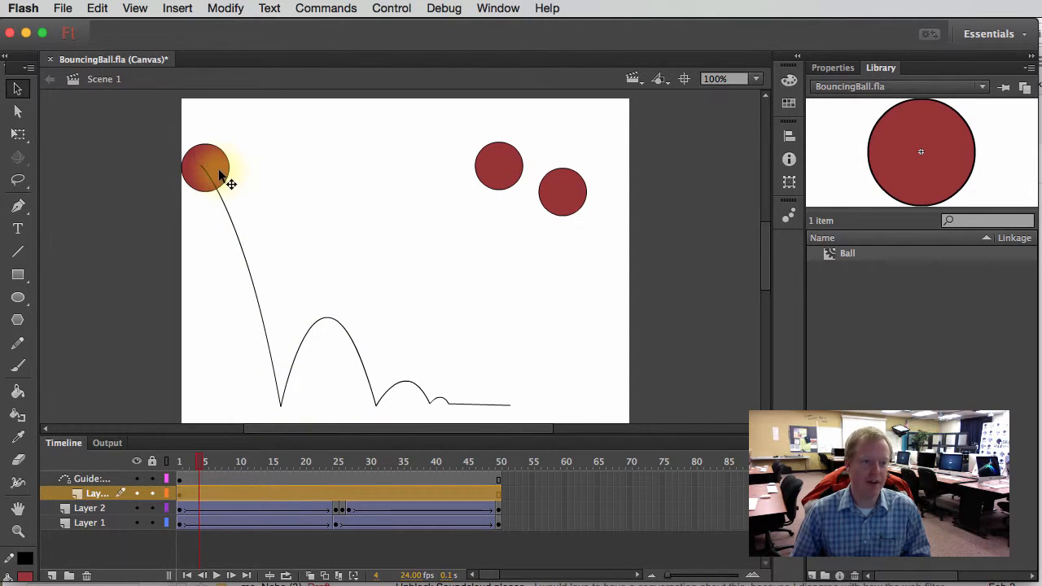
pyautogui.moveTo(224, 178); pyautogui.dragTo(233, 176)
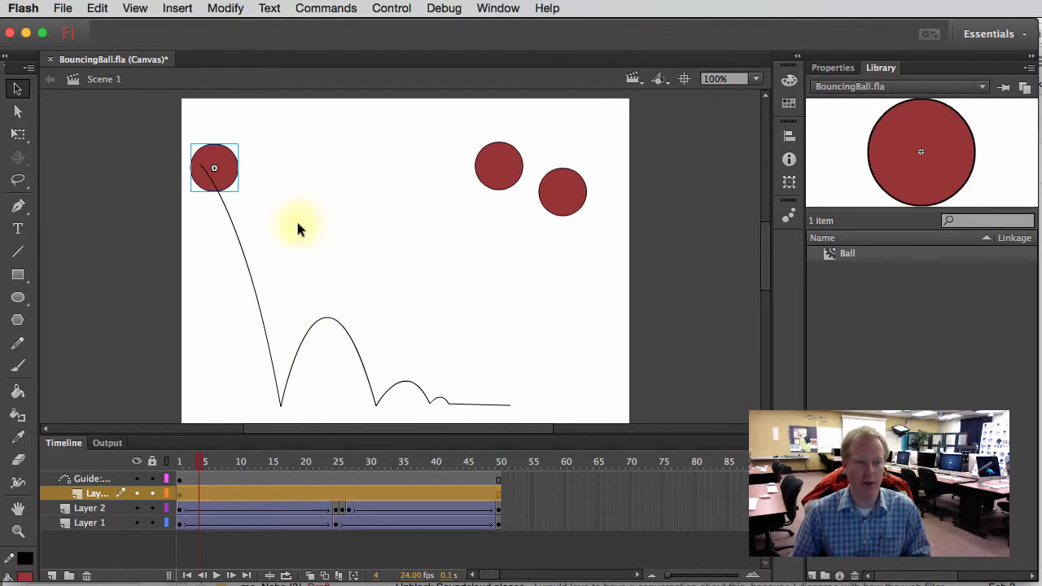
pyautogui.moveTo(227, 175); pyautogui.dragTo(218, 175)
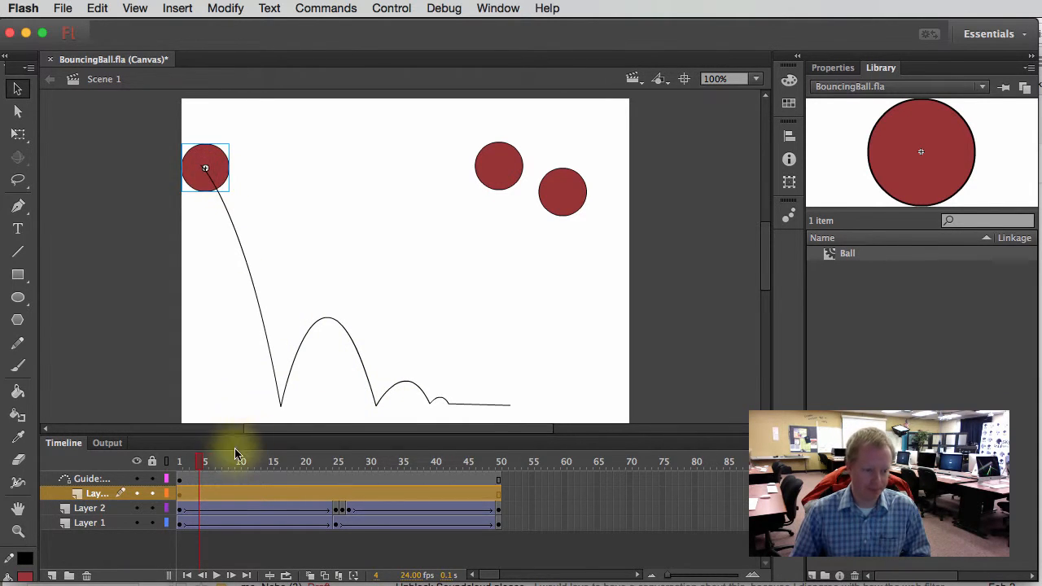
# Insert a keyframe at frame 13 of the guided ball layer and snap the ball onto the guide's first bounce point.
pyautogui.moveTo(192, 465); pyautogui.dragTo(249, 463)
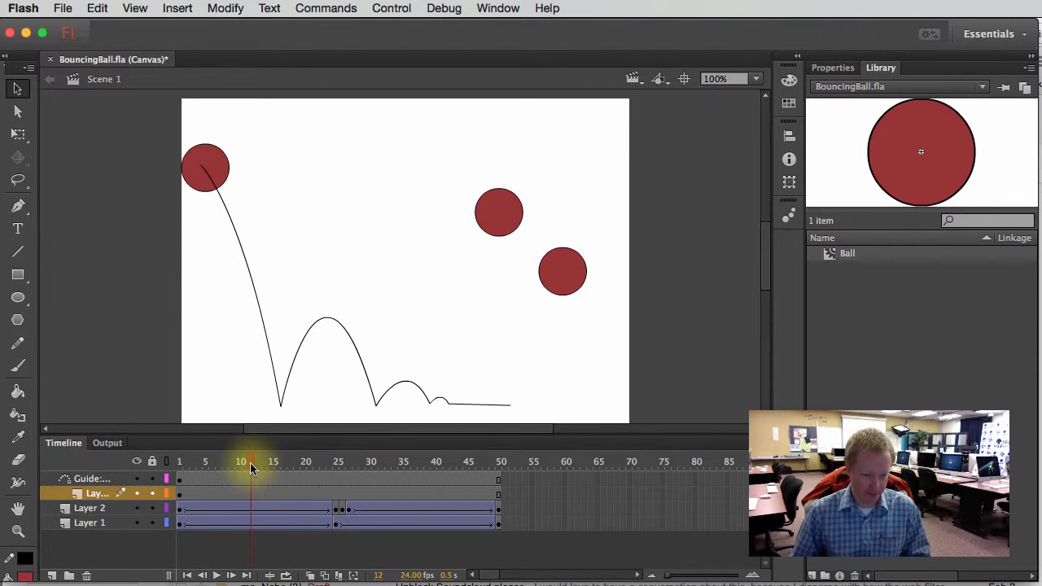
pyautogui.click(252, 491)
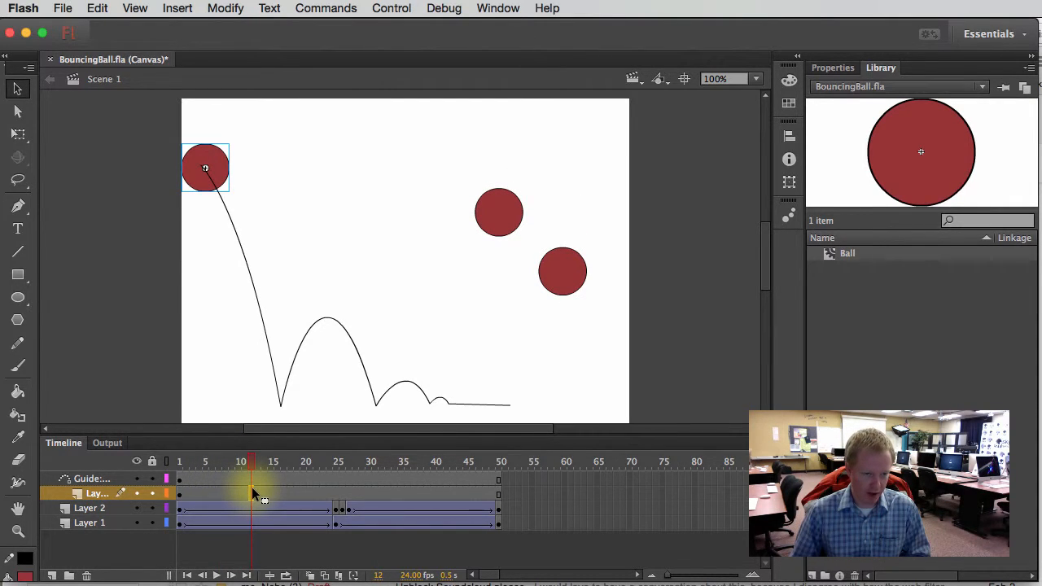
pyautogui.click(254, 461)
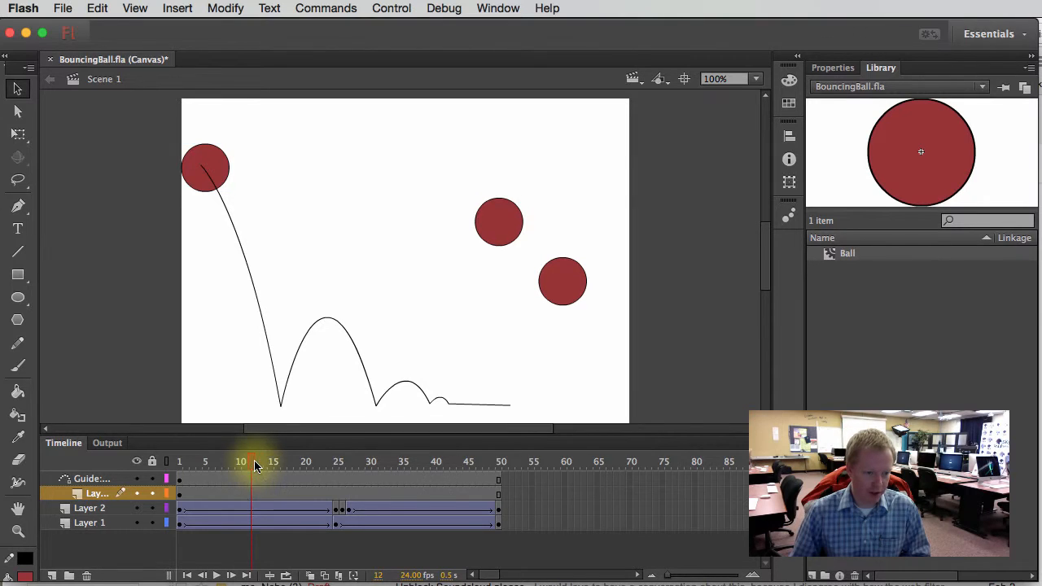
pyautogui.click(256, 490)
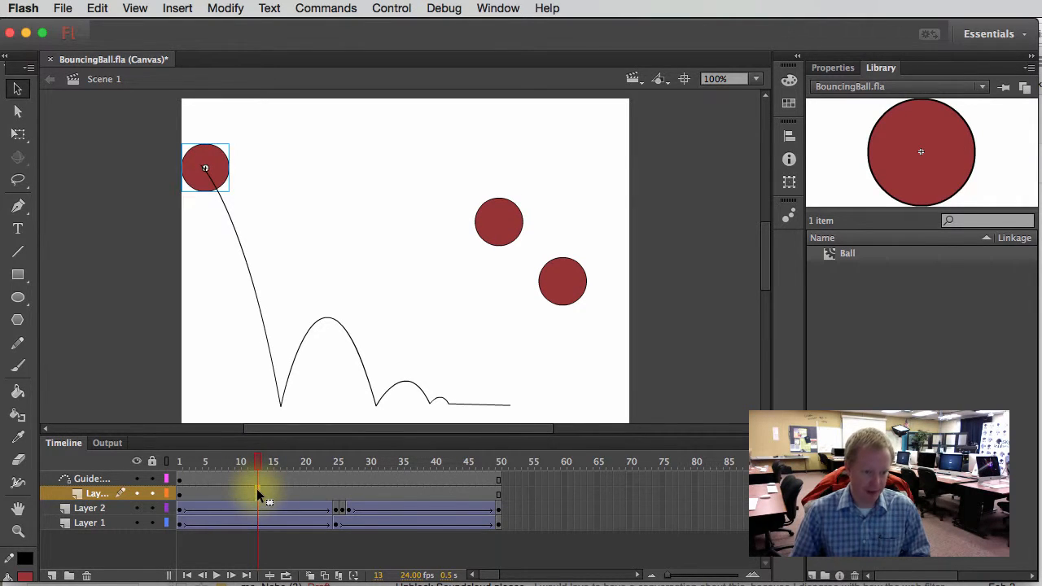
pyautogui.press('F6')
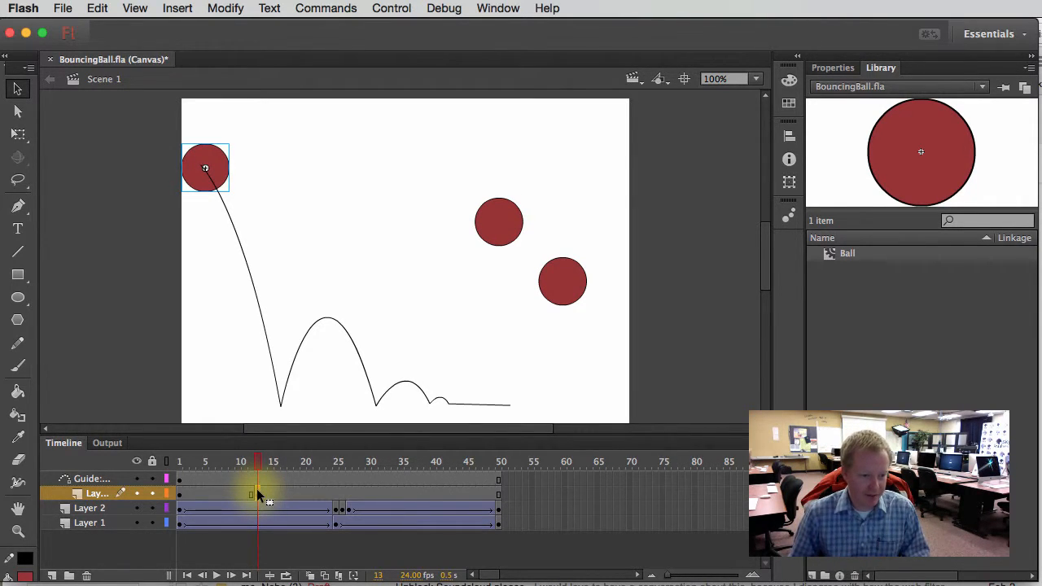
pyautogui.moveTo(219, 167); pyautogui.dragTo(285, 405)
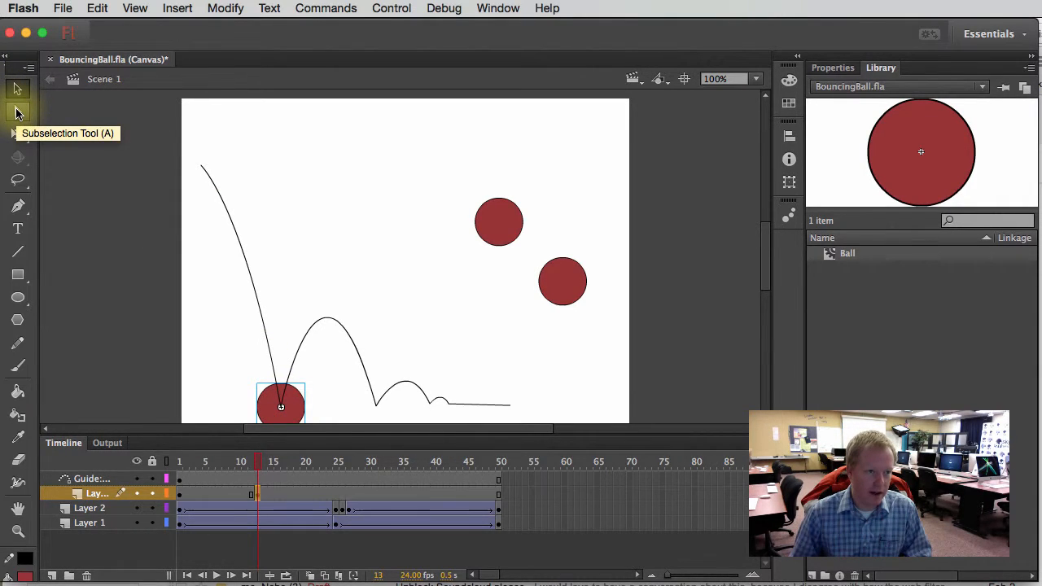
# Select the entire guide path and nudge it up slightly.
pyautogui.click(269, 352)
pyautogui.click(186, 226)
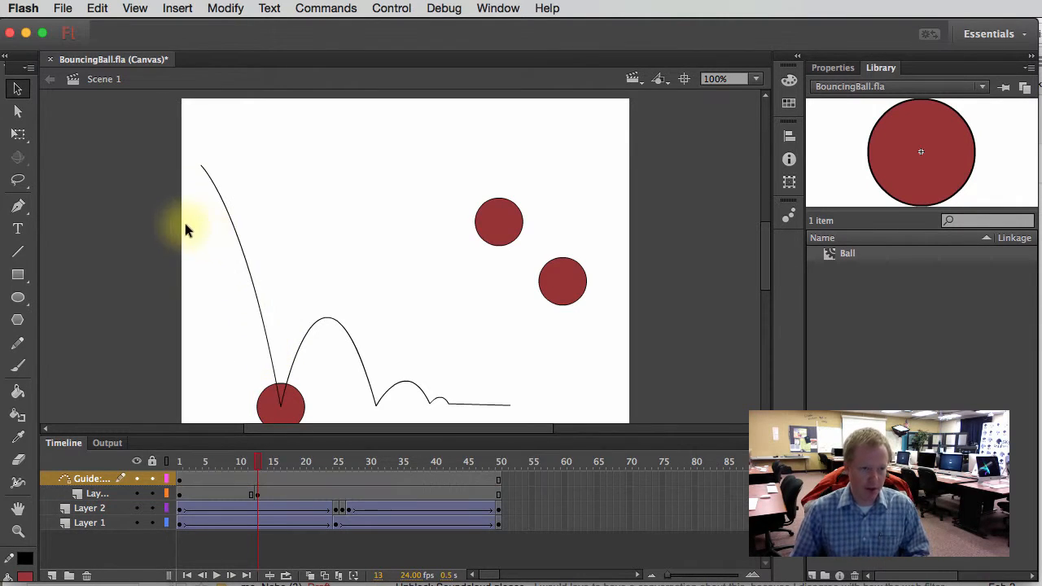
pyautogui.doubleClick(240, 244)
pyautogui.press('Up')
pyautogui.press('Up')
pyautogui.press('Up')
pyautogui.press('Up')
pyautogui.press('Up')
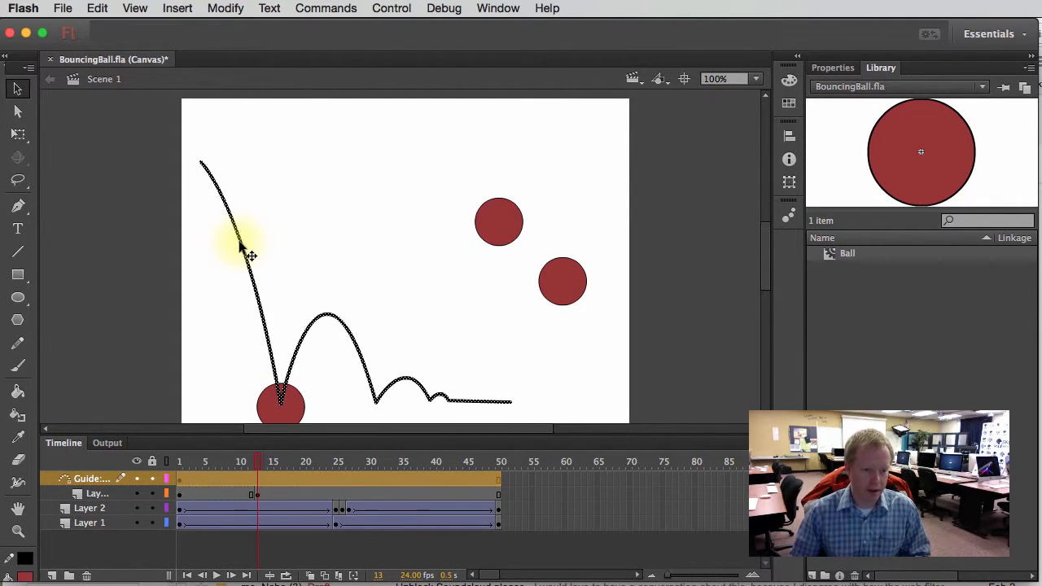
pyautogui.press('Up')
pyautogui.press('Up')
pyautogui.press('Up')
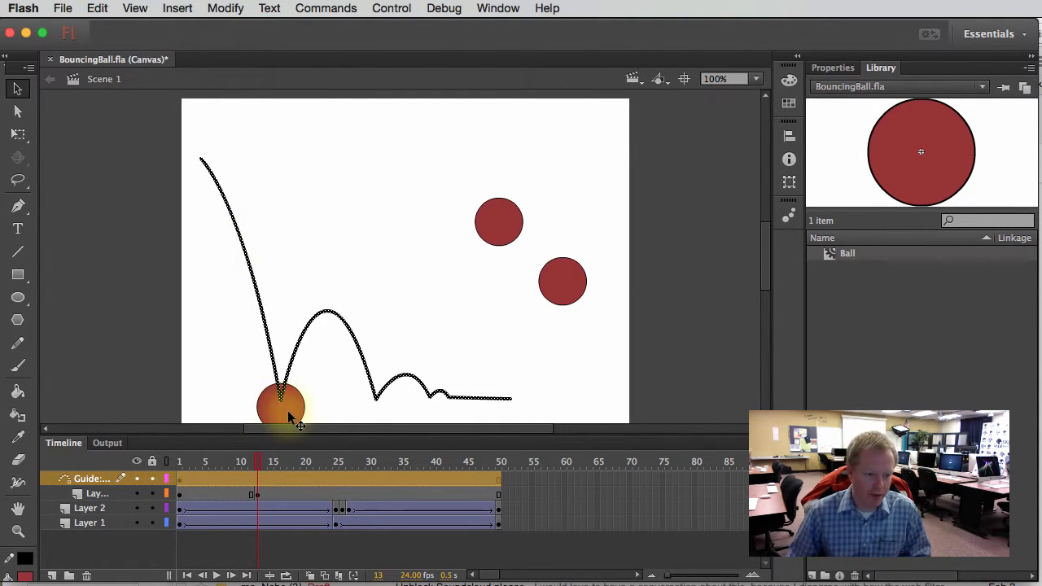
# Raise the ball at frame 13 so its centre sits on the moved guide's first bounce point.
pyautogui.click(258, 494)
pyautogui.click(297, 412)
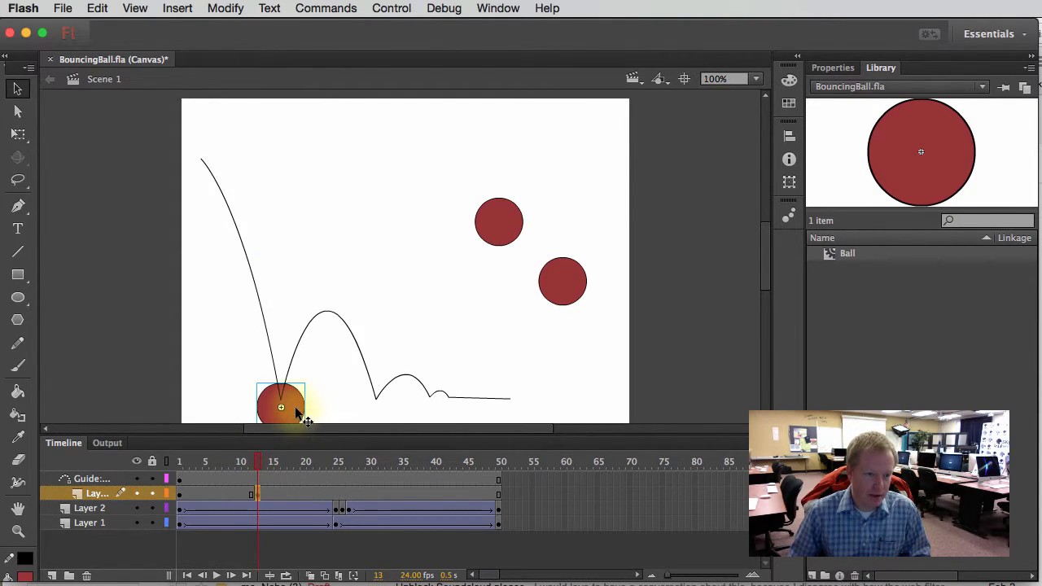
pyautogui.moveTo(297, 410); pyautogui.dragTo(296, 406)
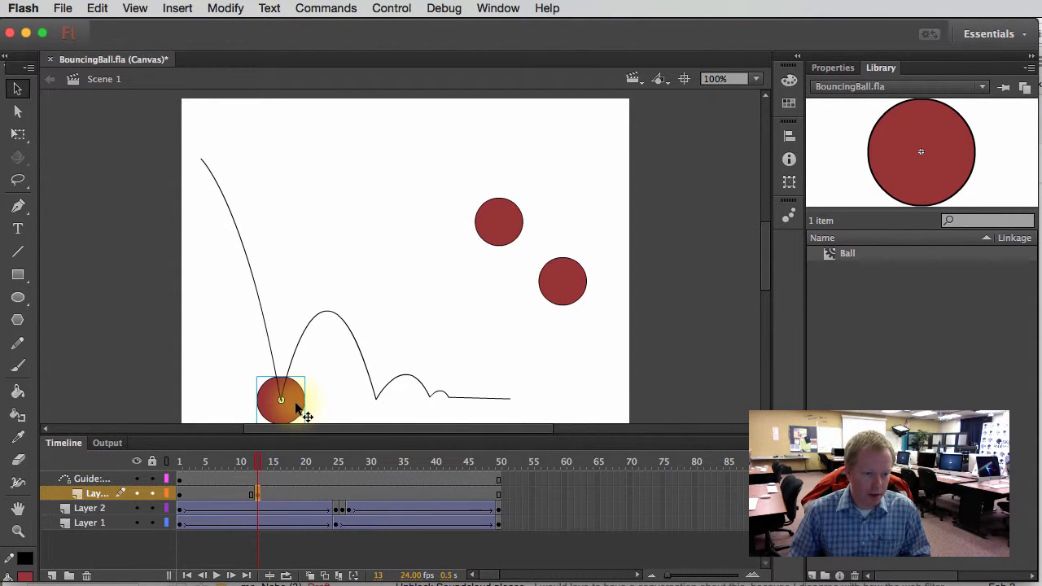
# Nudge the guide path down a little and snap the frame 13 ball back onto its first bounce point.
pyautogui.click(232, 478)
pyautogui.press('Down')
pyautogui.press('Down')
pyautogui.press('Down')
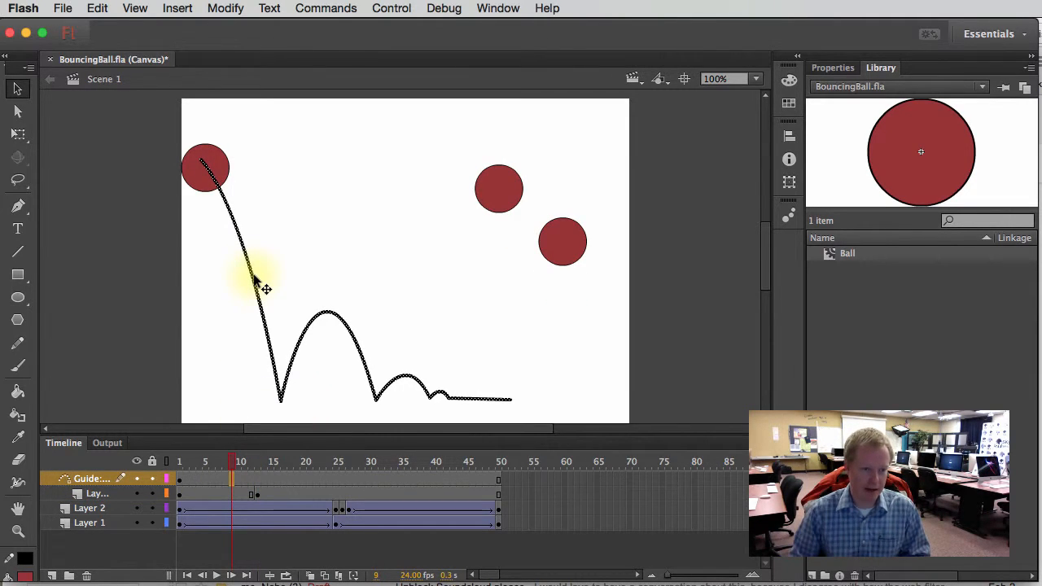
pyautogui.click(258, 493)
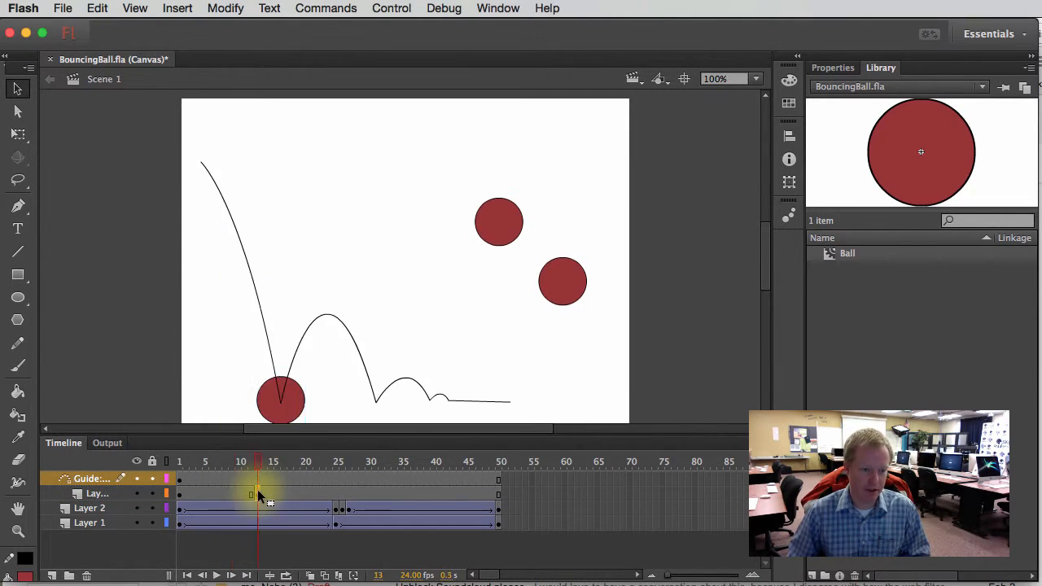
pyautogui.click(286, 409)
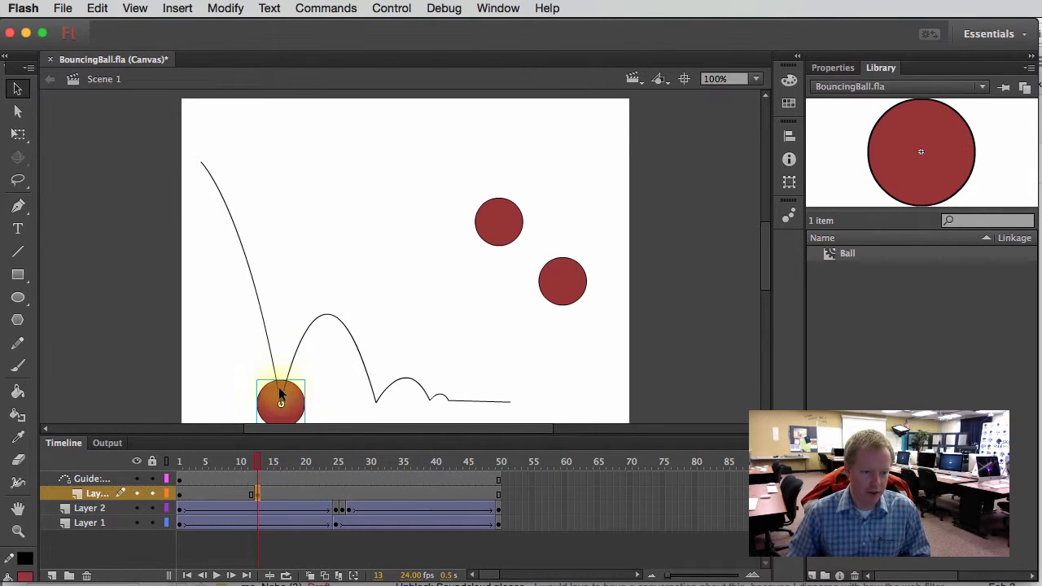
# Insert keyframes at frames 14 and 15 of the guided ball layer to hold the ball at the first bounce point.
pyautogui.click(260, 494)
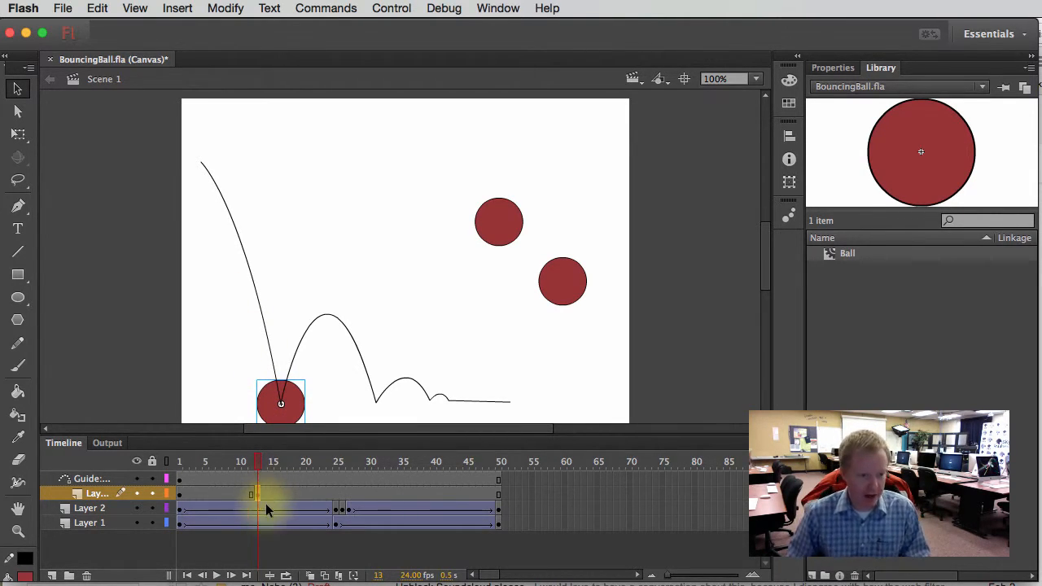
pyautogui.click(265, 505)
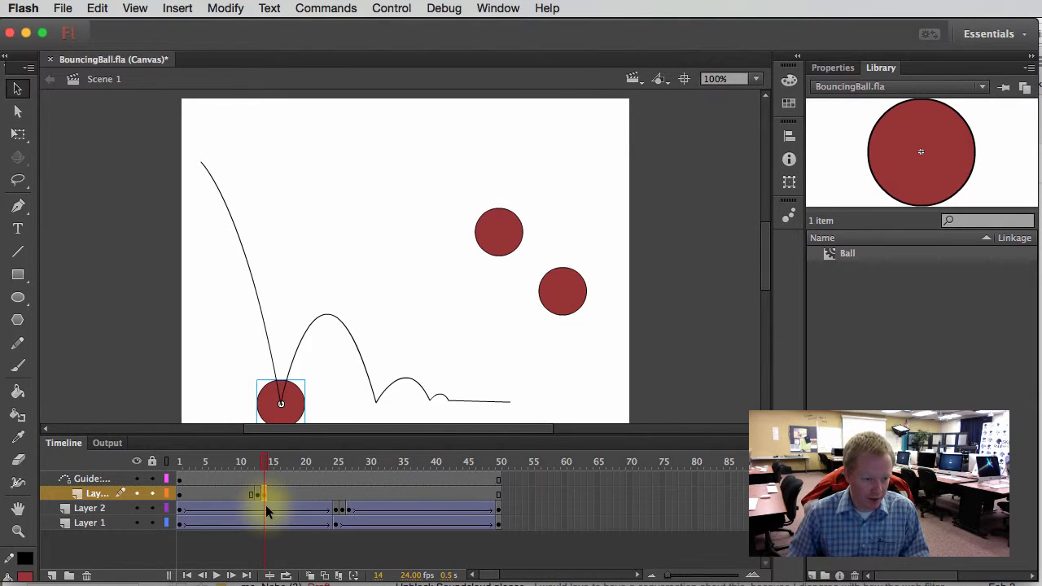
pyautogui.press('F6')
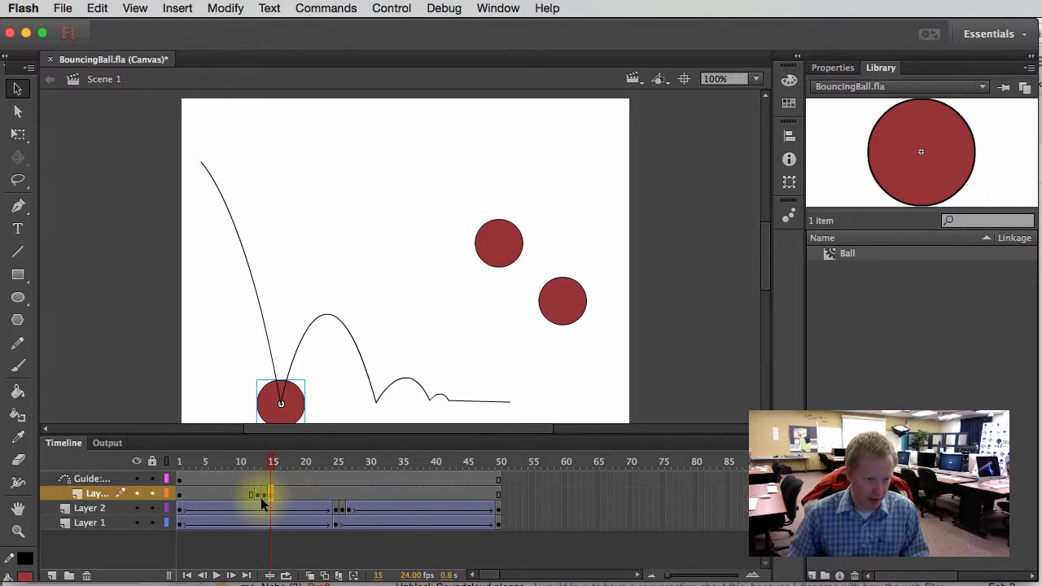
pyautogui.moveTo(269, 462); pyautogui.dragTo(256, 465)
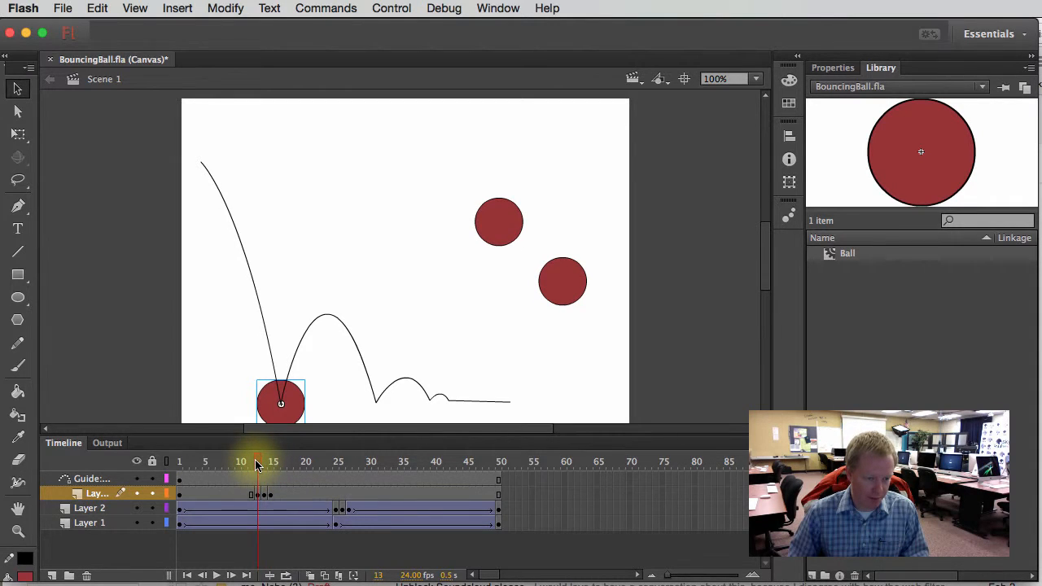
pyautogui.click(264, 462)
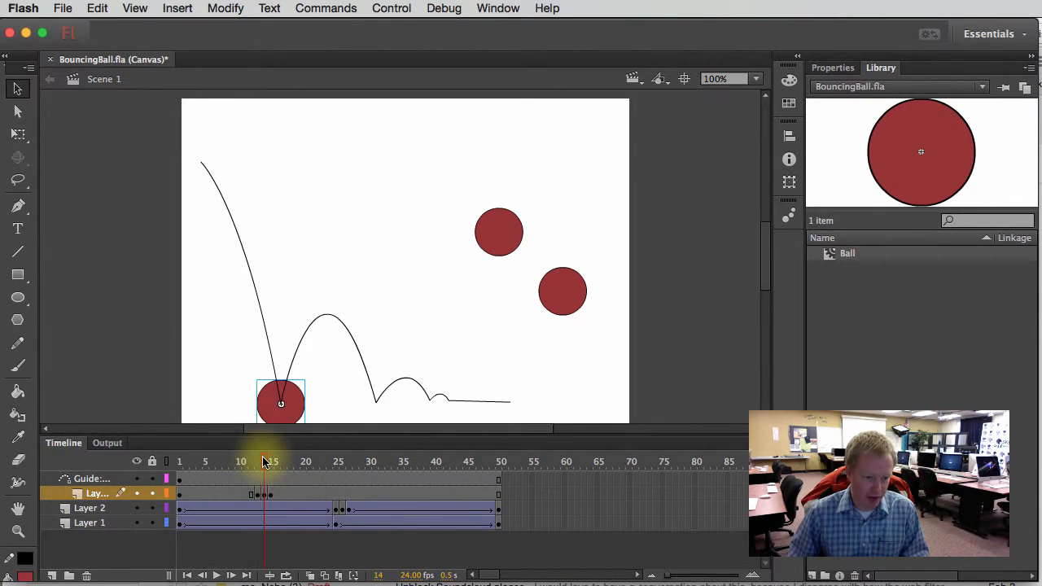
# Insert a keyframe at frame 21 of the guided ball layer and snap the ball to the peak of the first rebound arc.
pyautogui.moveTo(264, 463); pyautogui.dragTo(308, 462)
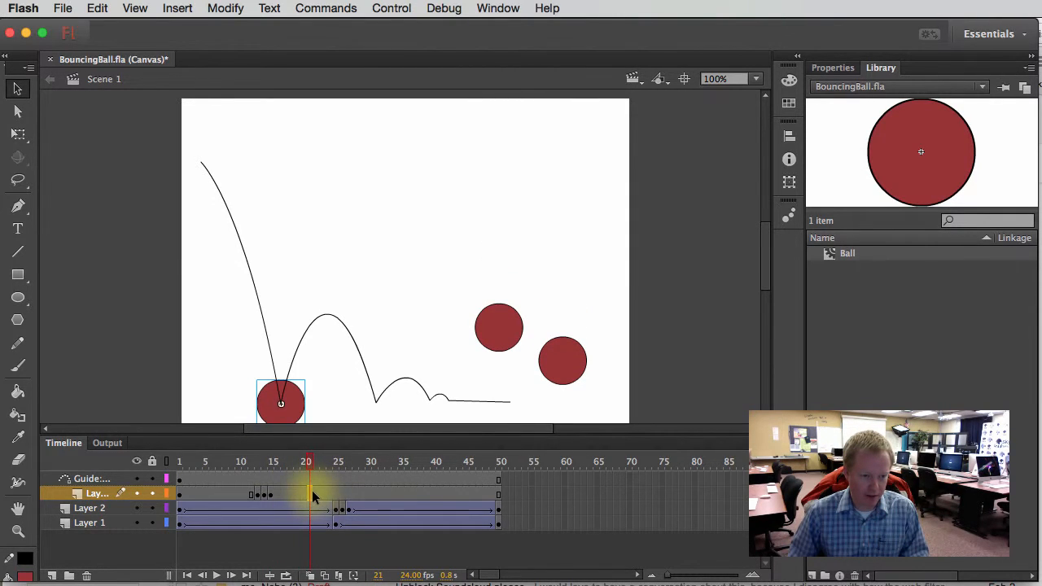
pyautogui.press('F6')
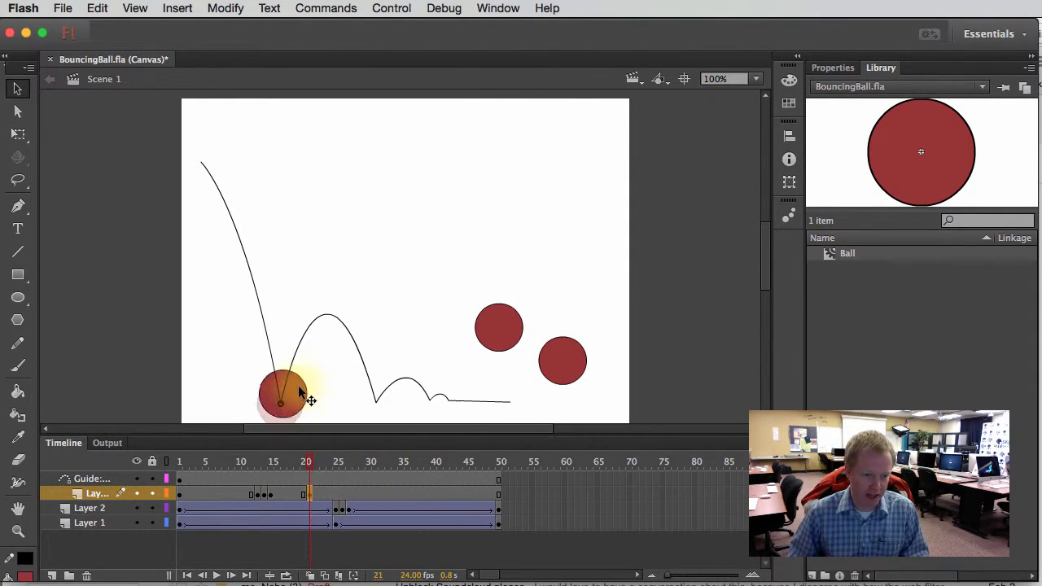
pyautogui.moveTo(303, 399); pyautogui.dragTo(335, 321)
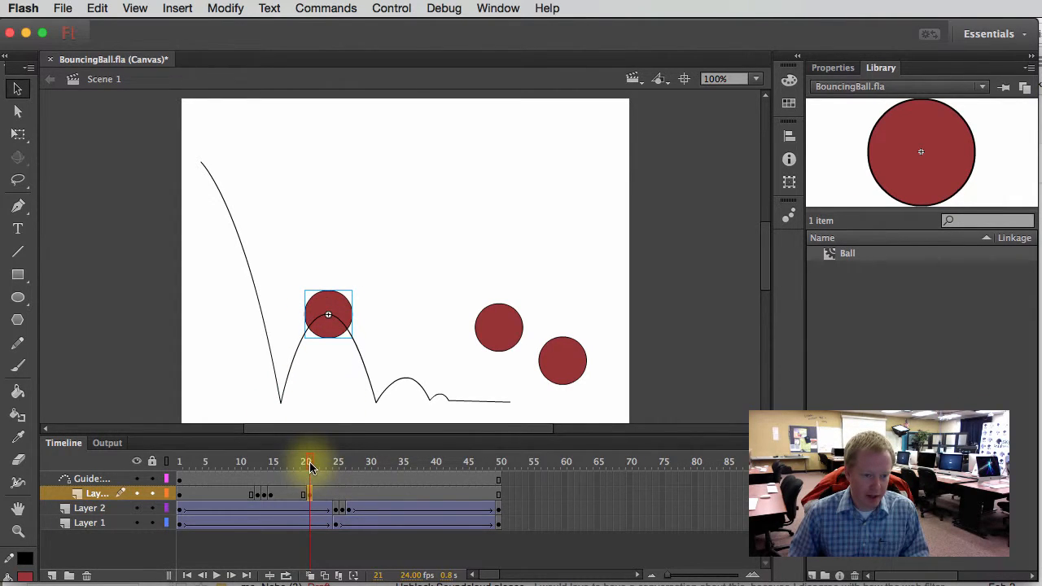
# Insert a keyframe at frame 25 of the guided ball layer and snap the ball to the guide's second bounce point.
pyautogui.moveTo(309, 461); pyautogui.dragTo(342, 464)
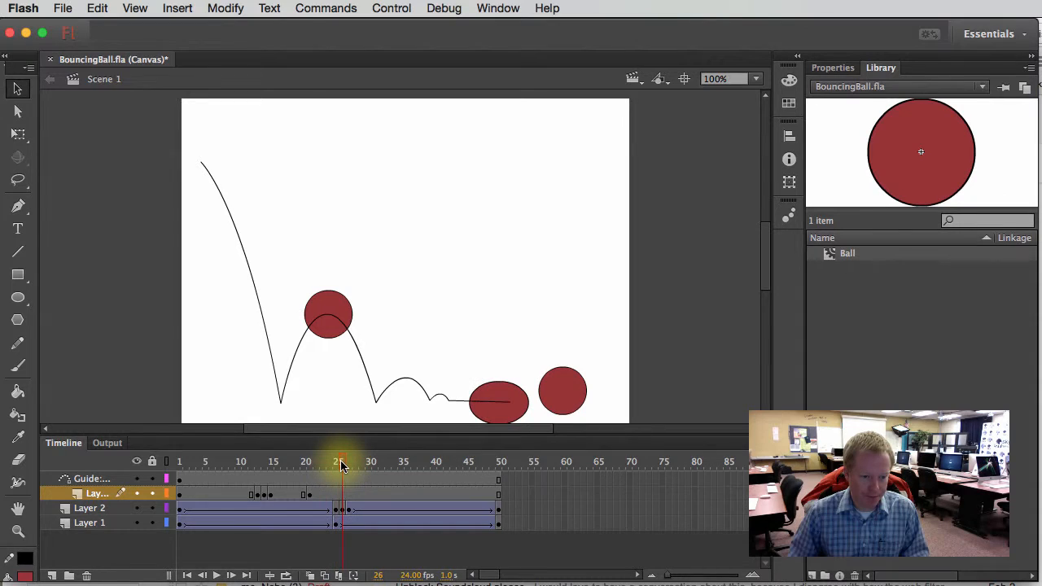
pyautogui.click(343, 493)
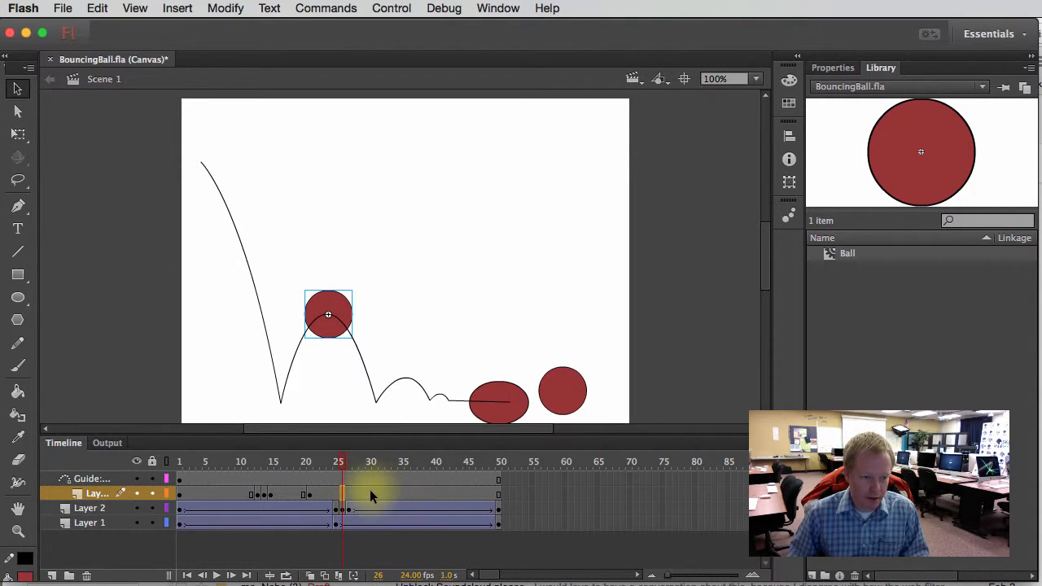
pyautogui.moveTo(343, 464); pyautogui.dragTo(338, 466)
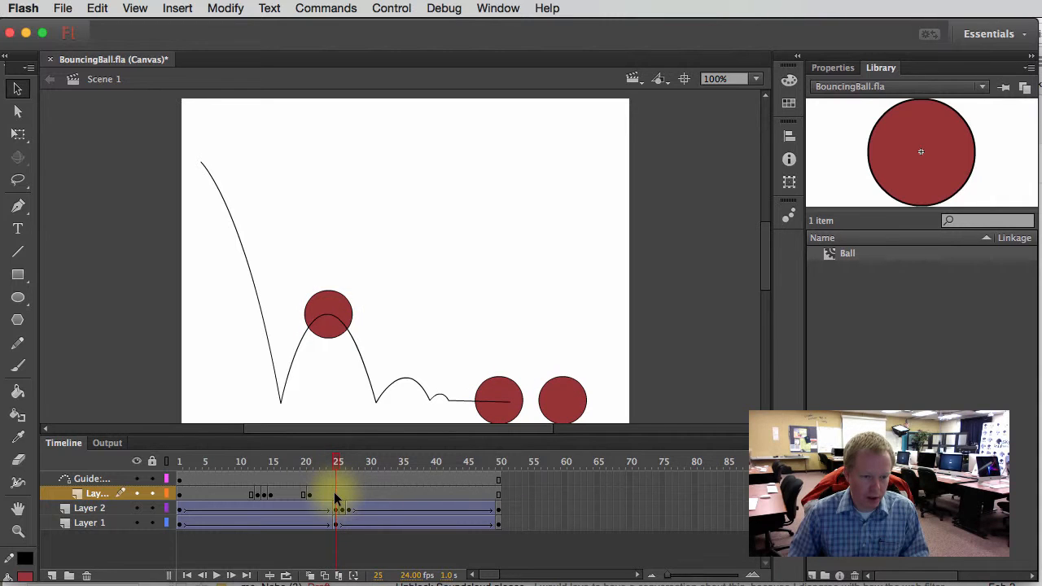
pyautogui.click(335, 492)
pyautogui.press('F6')
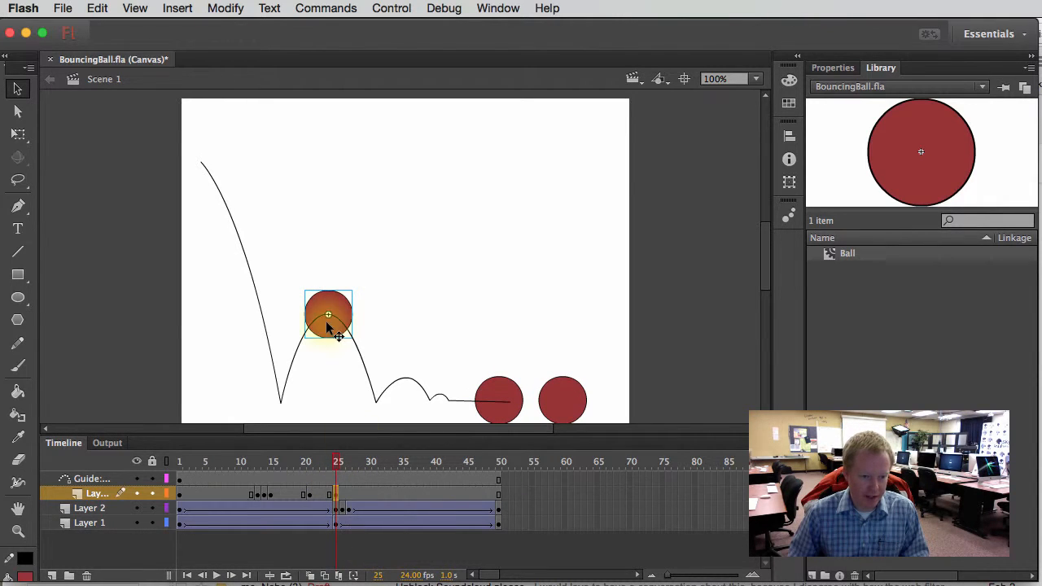
pyautogui.moveTo(342, 314); pyautogui.dragTo(377, 399)
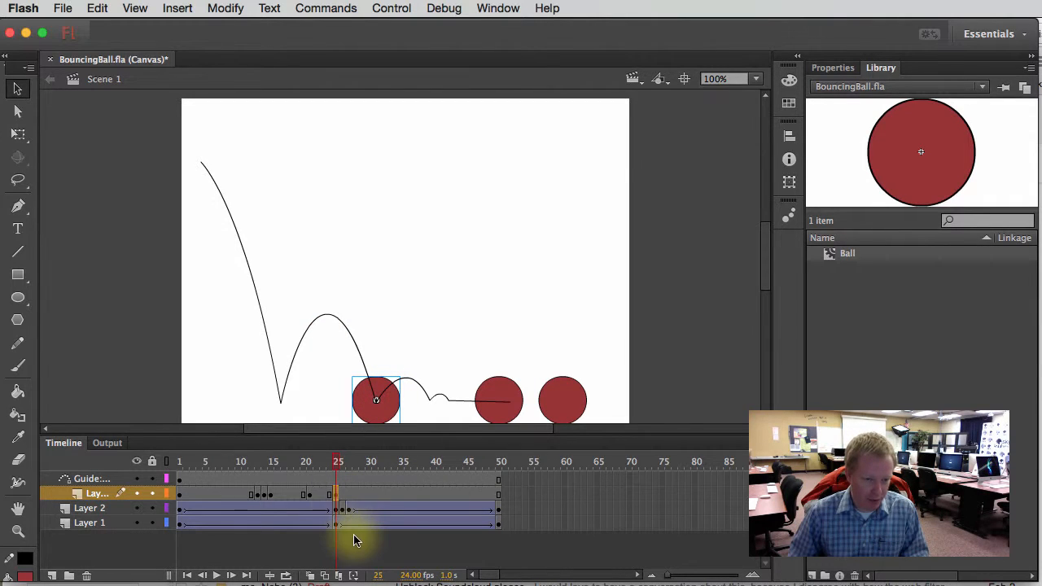
# Add keyframes at frames 26, 27 and 30, and snap the frame 30 ball to the peak of the second rebound arc.
pyautogui.press('.')
pyautogui.press('.')
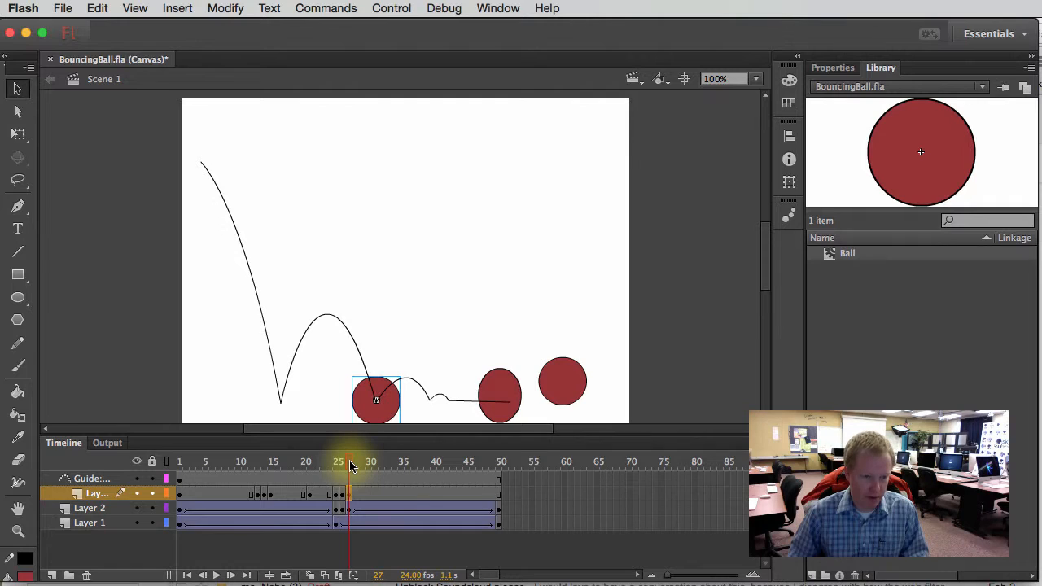
pyautogui.moveTo(349, 460); pyautogui.dragTo(370, 466)
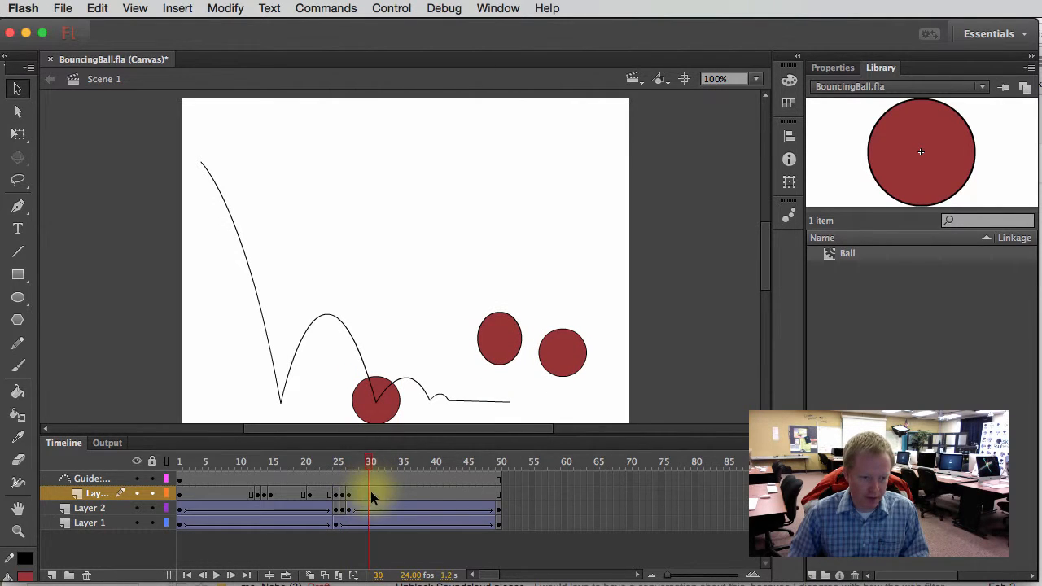
pyautogui.press('F6')
pyautogui.moveTo(389, 409); pyautogui.dragTo(416, 386)
# Insert a keyframe at frame 32 of the guided ball layer and snap the ball to the guide's third bounce point.
pyautogui.moveTo(371, 461); pyautogui.dragTo(381, 464)
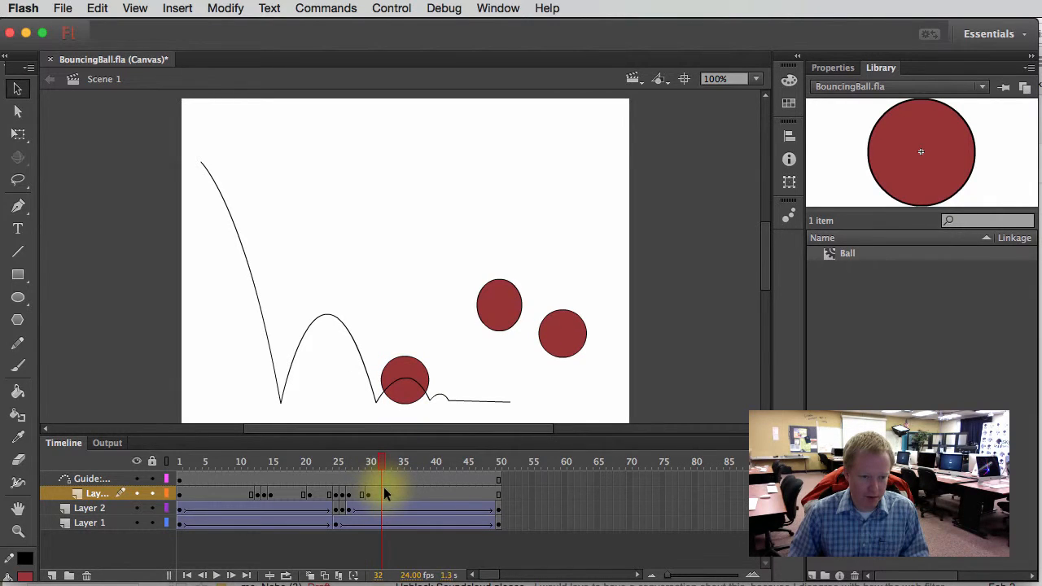
pyautogui.click(382, 493)
pyautogui.press('F6')
pyautogui.moveTo(416, 400); pyautogui.dragTo(435, 415)
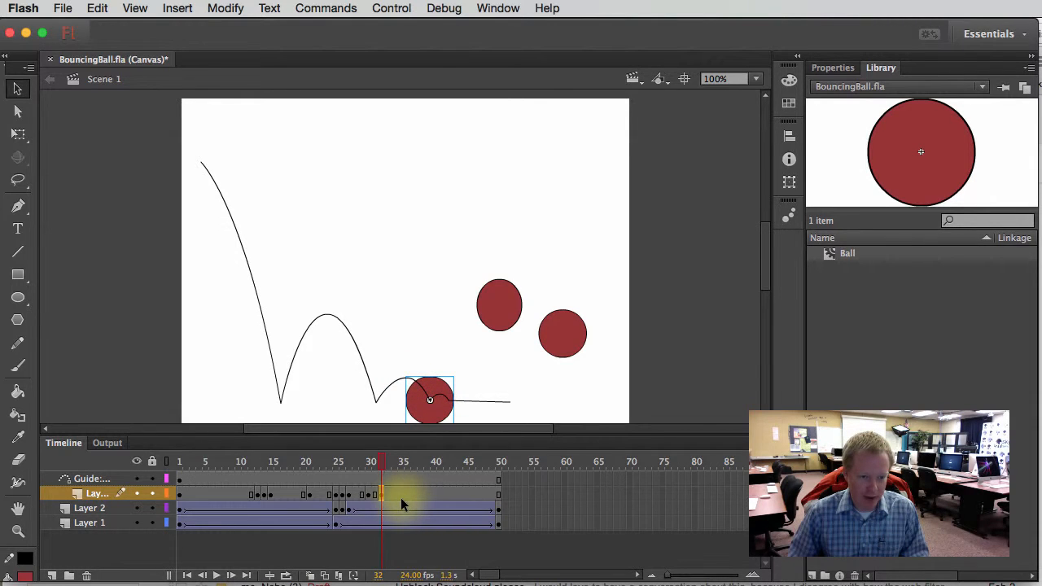
# Add keyframes at frames 33, 34 and 36 of the guided ball layer, and snap the frame 36 ball to the peak of the third rebound arc.
pyautogui.press('F6')
pyautogui.press('F6')
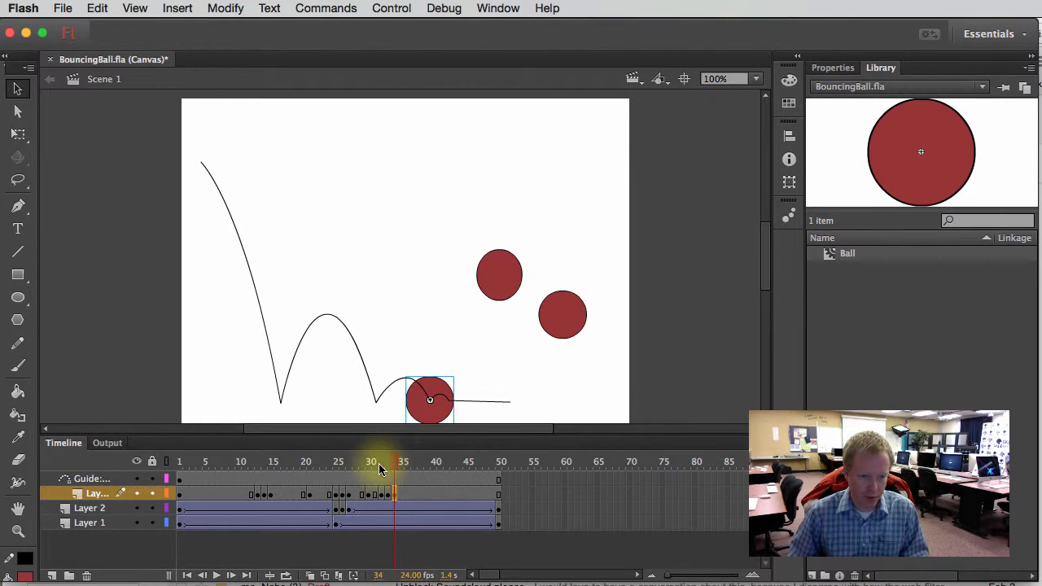
pyautogui.click(395, 466)
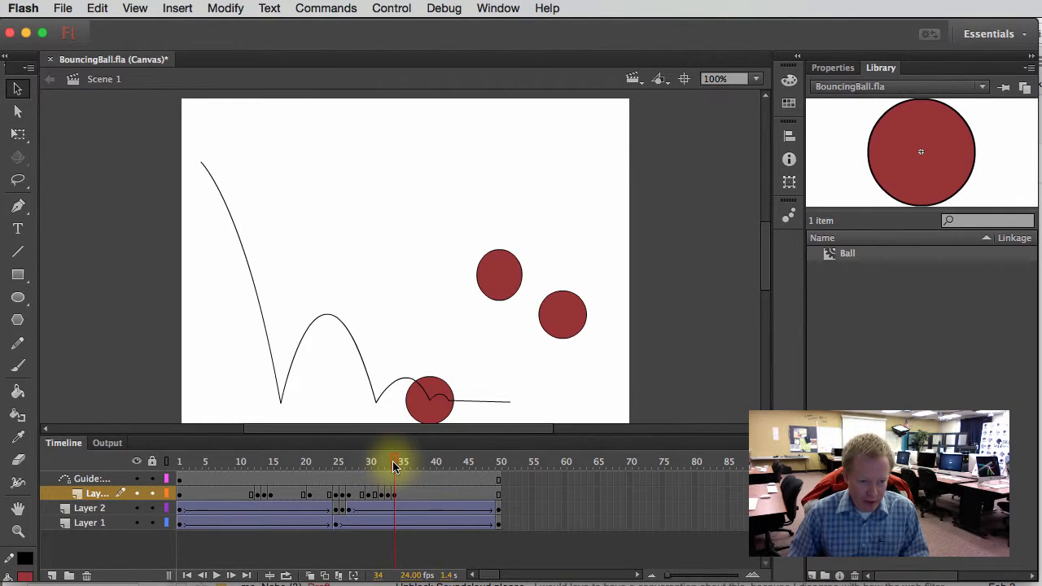
pyautogui.moveTo(397, 465); pyautogui.dragTo(407, 466)
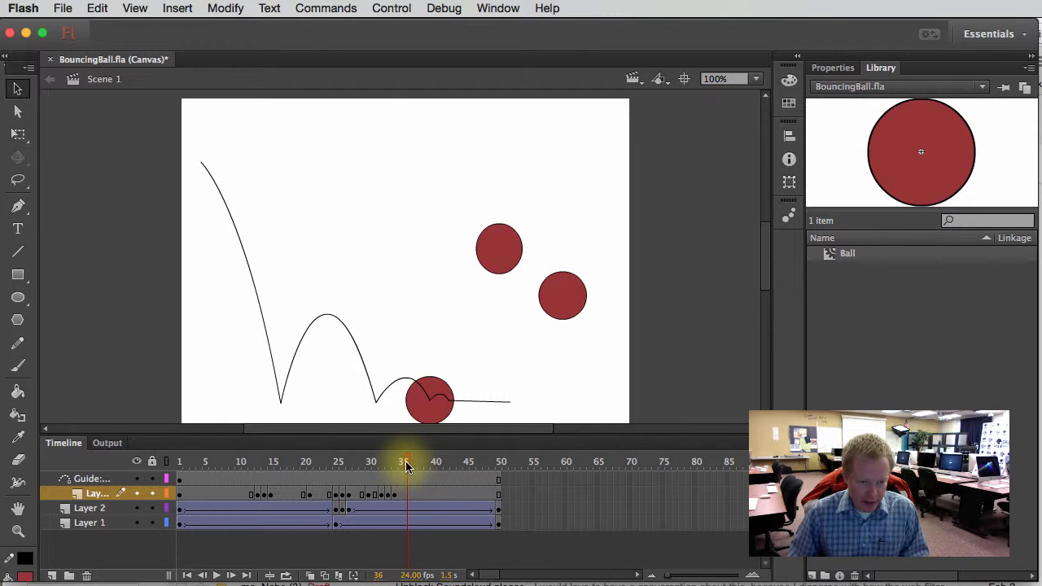
pyautogui.click(411, 494)
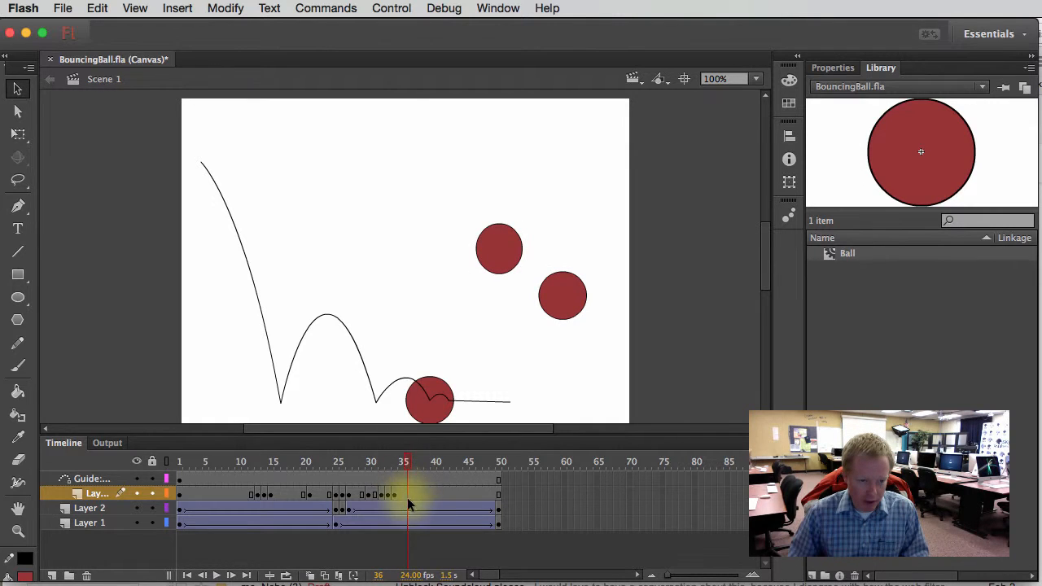
pyautogui.press('F6')
pyautogui.moveTo(458, 408)
pyautogui.mouseDown()
pyautogui.moveTo(440, 402)
pyautogui.moveTo(446, 409)
pyautogui.mouseUp()
# Insert a keyframe at frame 37 of the guided ball layer and snap the ball to the guide's fourth bounce point.
pyautogui.click(401, 465)
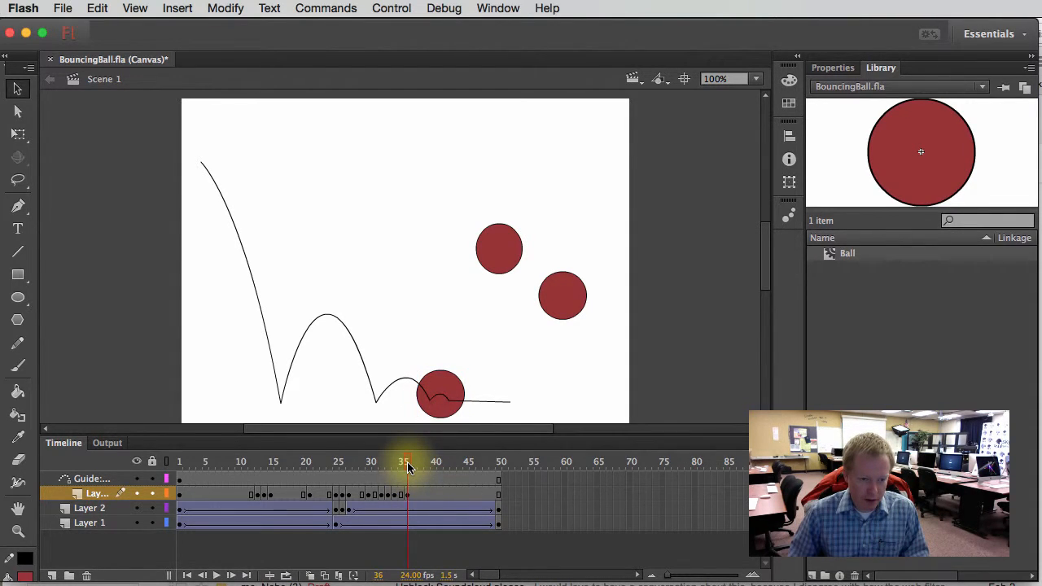
pyautogui.moveTo(408, 466); pyautogui.dragTo(413, 467)
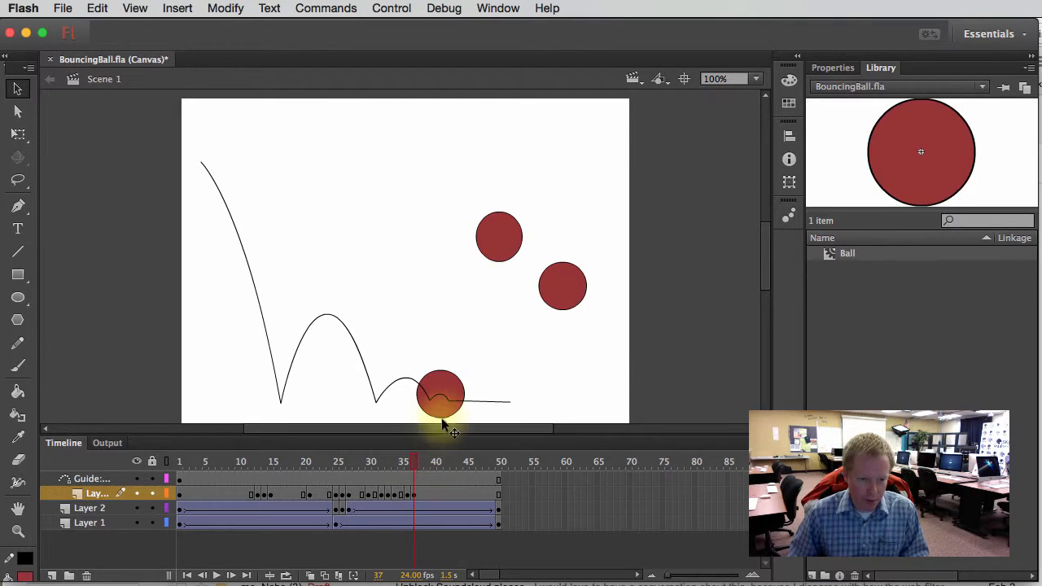
pyautogui.moveTo(444, 410); pyautogui.dragTo(453, 416)
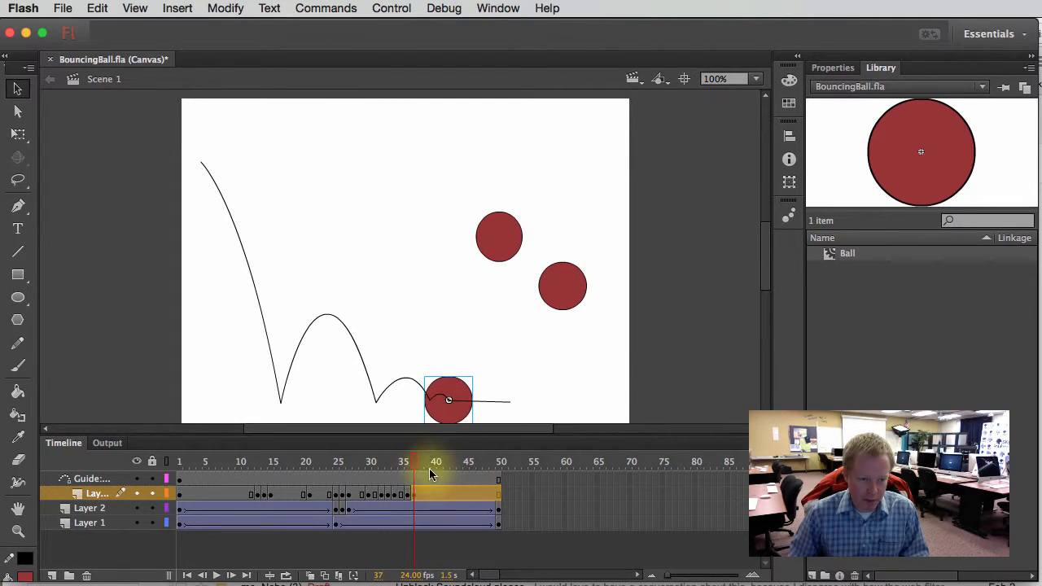
# Insert a keyframe at frame 50 of the guided ball layer and snap the ball to the end of the guide.
pyautogui.moveTo(415, 462); pyautogui.dragTo(501, 492)
pyautogui.click(499, 494)
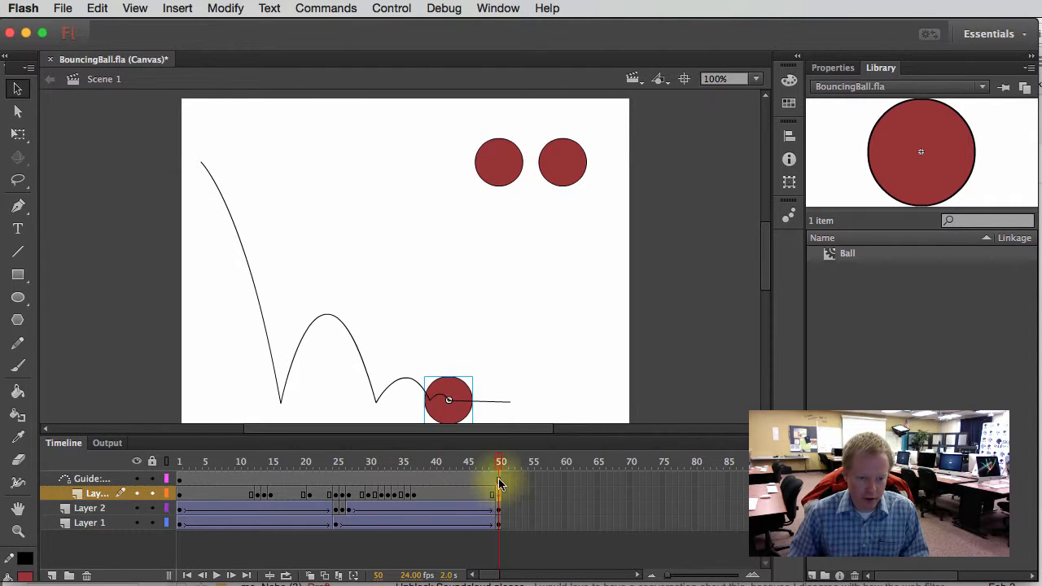
pyautogui.moveTo(456, 415); pyautogui.dragTo(514, 414)
# Scrub from frame 1 to frame 37 to check the guided ball's placement at each bounce and peak keyframe.
pyautogui.click(495, 462)
pyautogui.moveTo(476, 464); pyautogui.dragTo(190, 473)
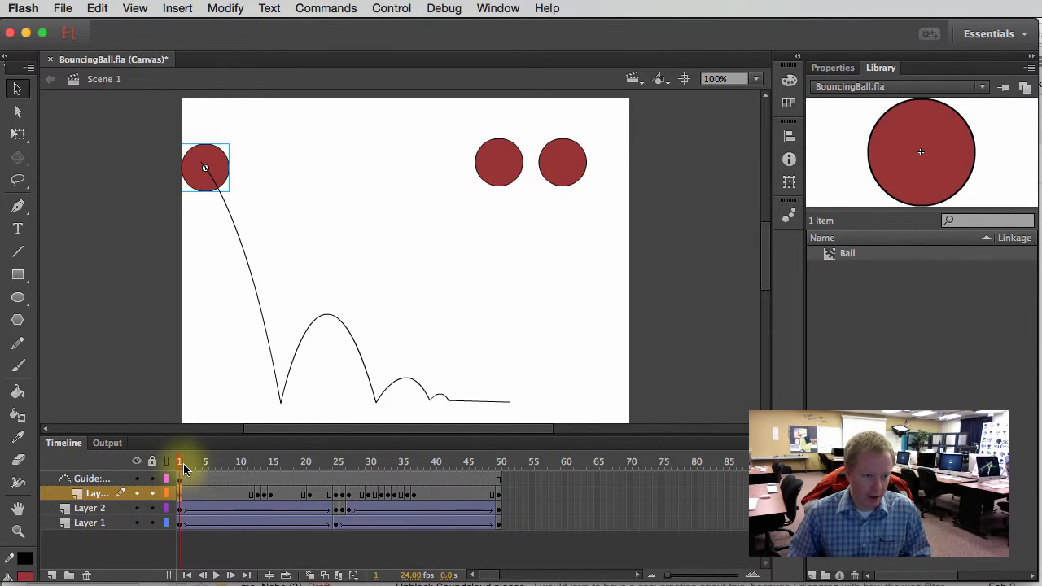
pyautogui.moveTo(183, 463)
pyautogui.mouseDown()
pyautogui.moveTo(259, 461)
pyautogui.moveTo(257, 495)
pyautogui.moveTo(260, 463)
pyautogui.moveTo(267, 497)
pyautogui.moveTo(264, 467)
pyautogui.moveTo(334, 466)
pyautogui.mouseUp()
pyautogui.click(338, 495)
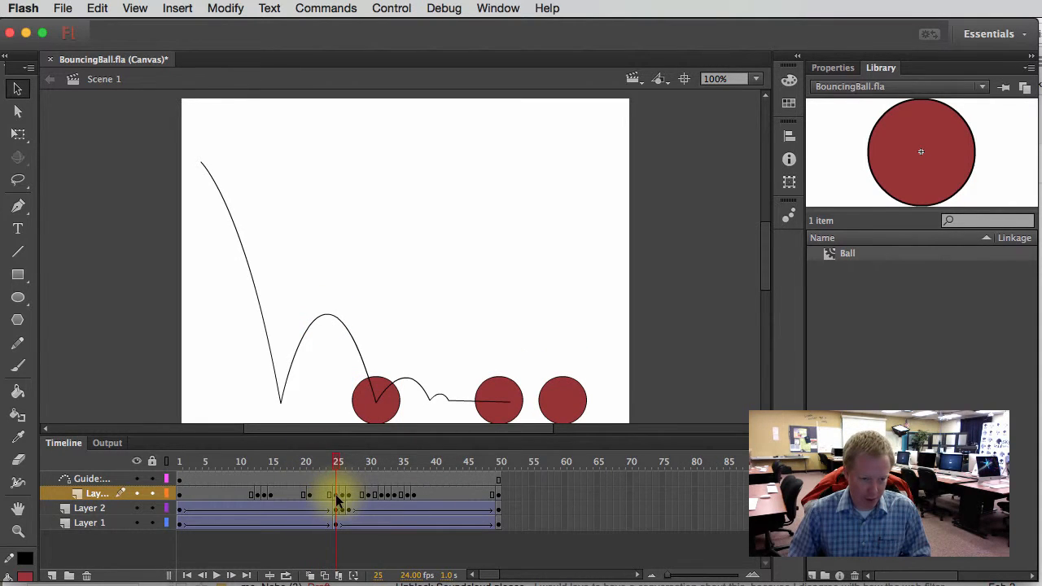
pyautogui.click(341, 463)
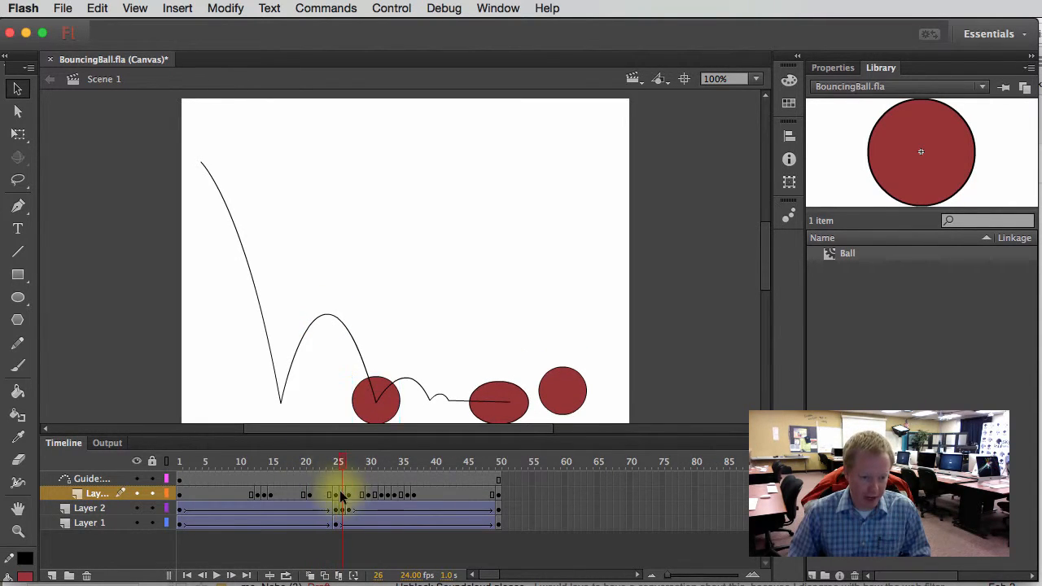
pyautogui.click(342, 494)
pyautogui.click(348, 462)
pyautogui.click(351, 497)
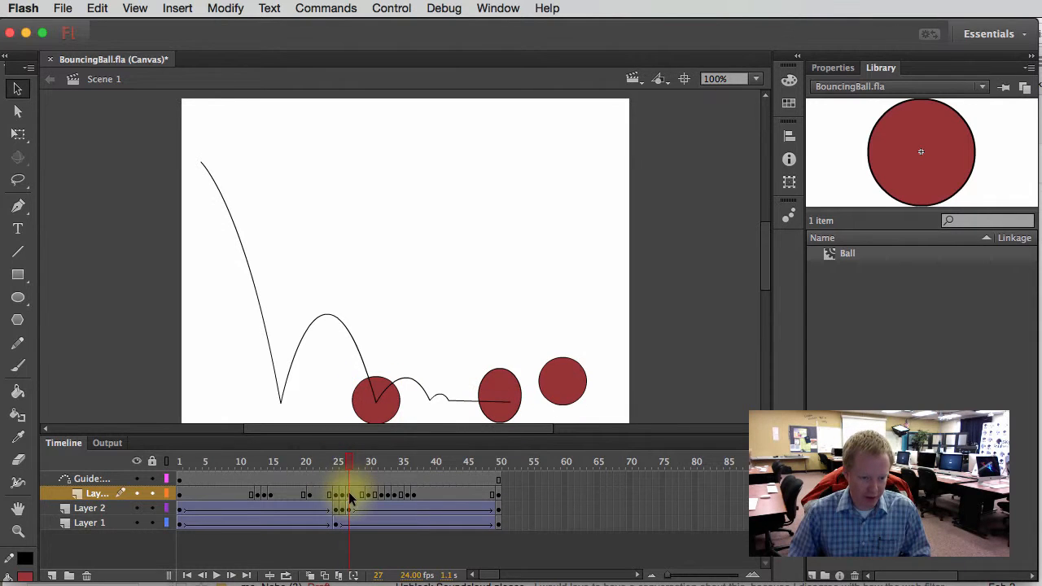
pyautogui.click(370, 462)
pyautogui.click(369, 494)
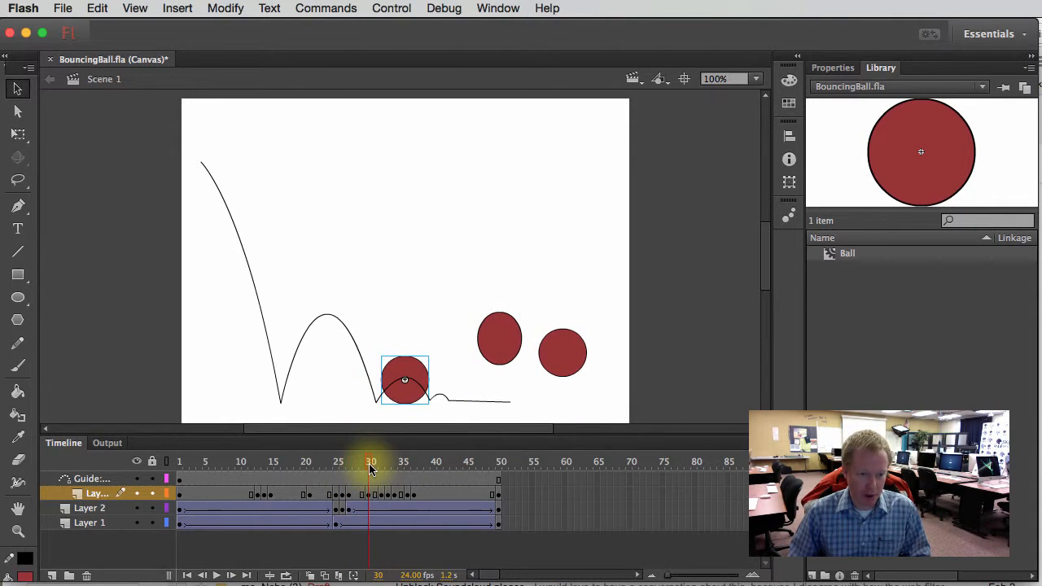
pyautogui.moveTo(371, 464); pyautogui.dragTo(412, 466)
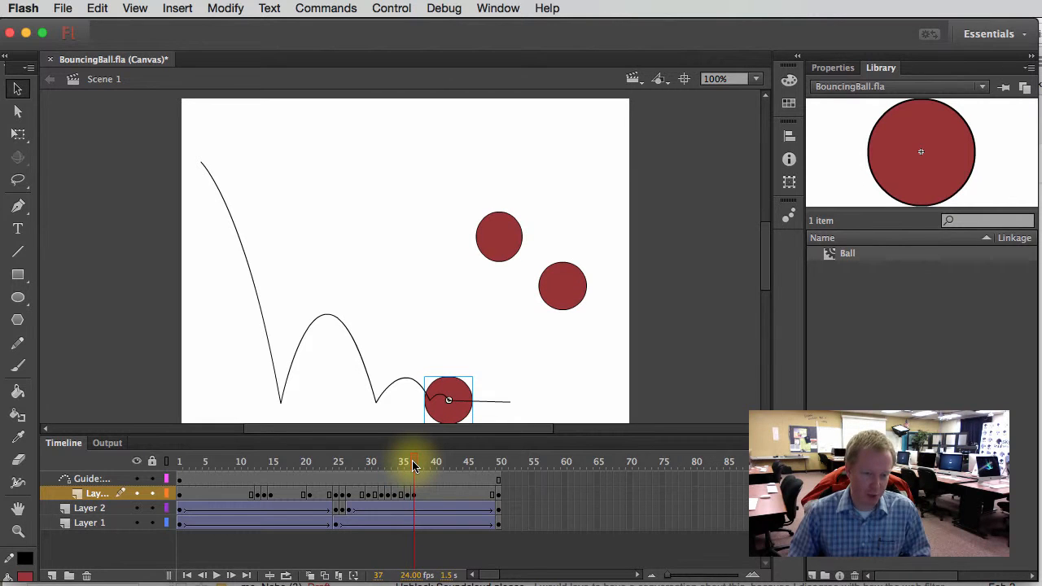
pyautogui.click(530, 414)
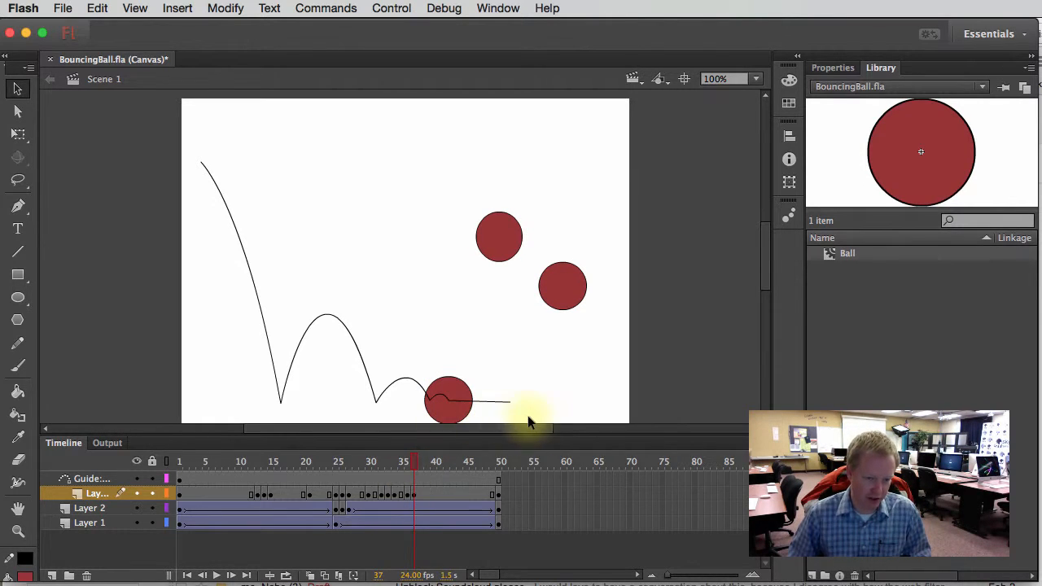
# Create classic tweens on the guided ball layer over frames 1 to 13, 15 to 21 and 21 to 25.
pyautogui.moveTo(414, 469); pyautogui.dragTo(200, 464)
pyautogui.rightClick(214, 494)
pyautogui.click(270, 544)
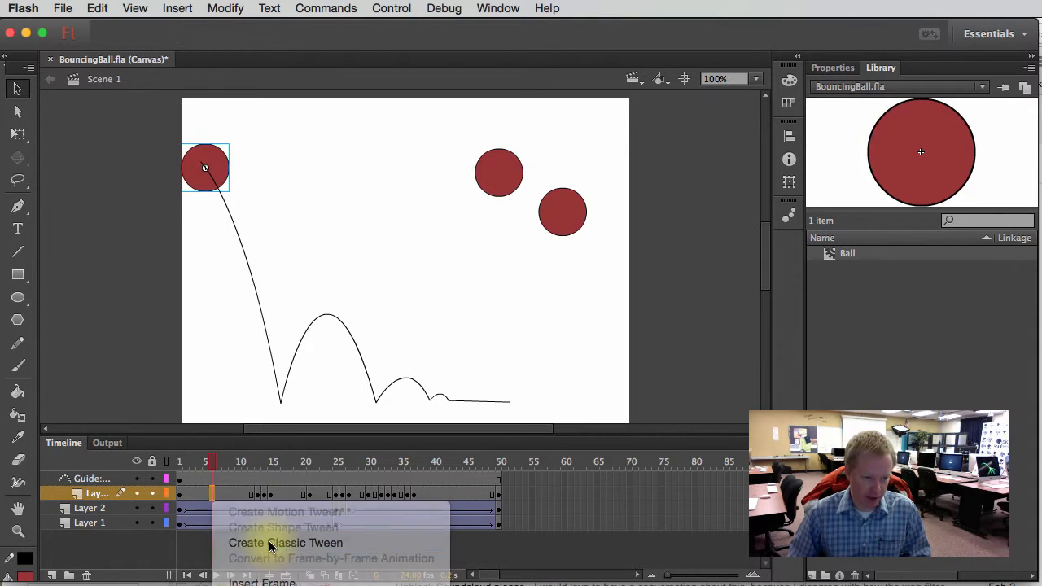
pyautogui.click(240, 496)
pyautogui.rightClick(284, 494)
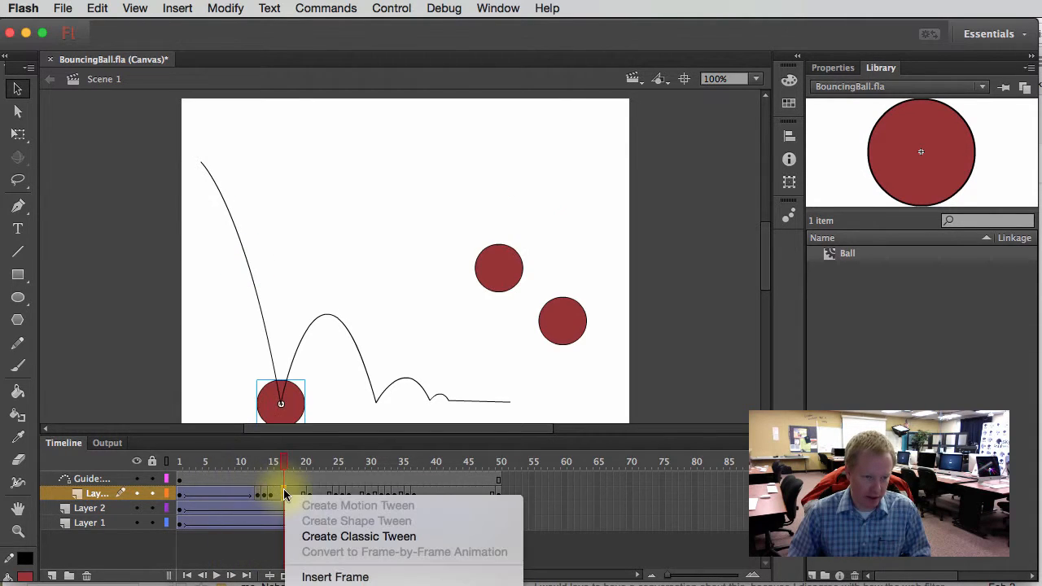
pyautogui.click(330, 537)
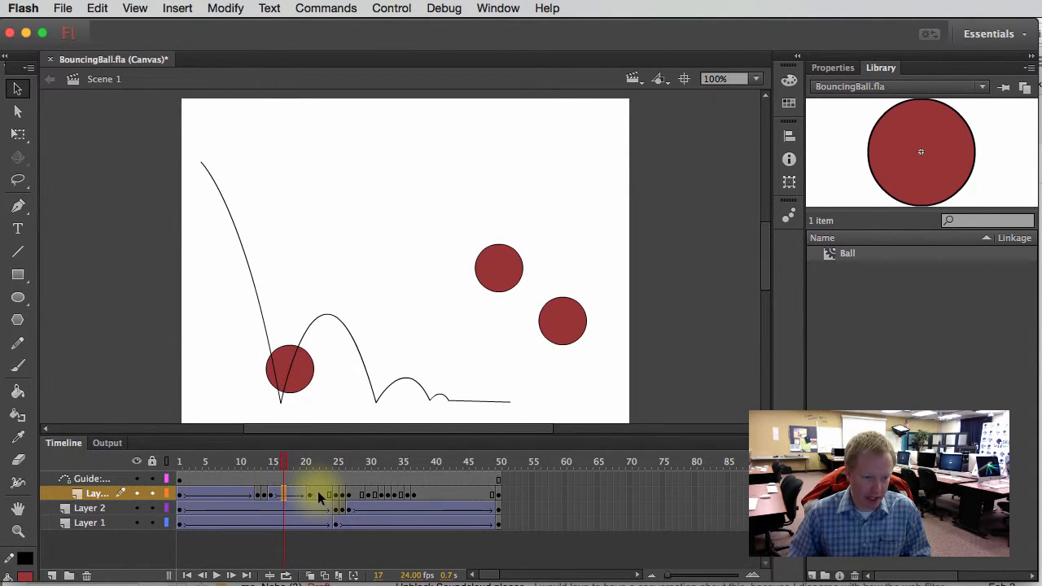
pyautogui.rightClick(318, 495)
pyautogui.click(375, 539)
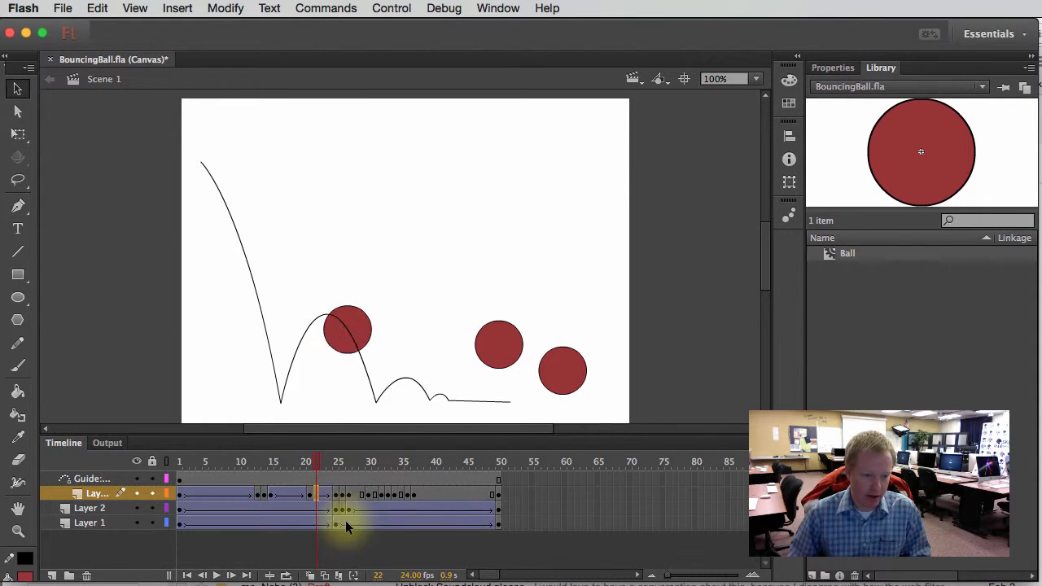
# Create classic tweens on the guided ball layer over frames 27 to 30, 30 to 32, 34 to 36 and 37 to 50.
pyautogui.click(303, 463)
pyautogui.moveTo(301, 468); pyautogui.dragTo(355, 465)
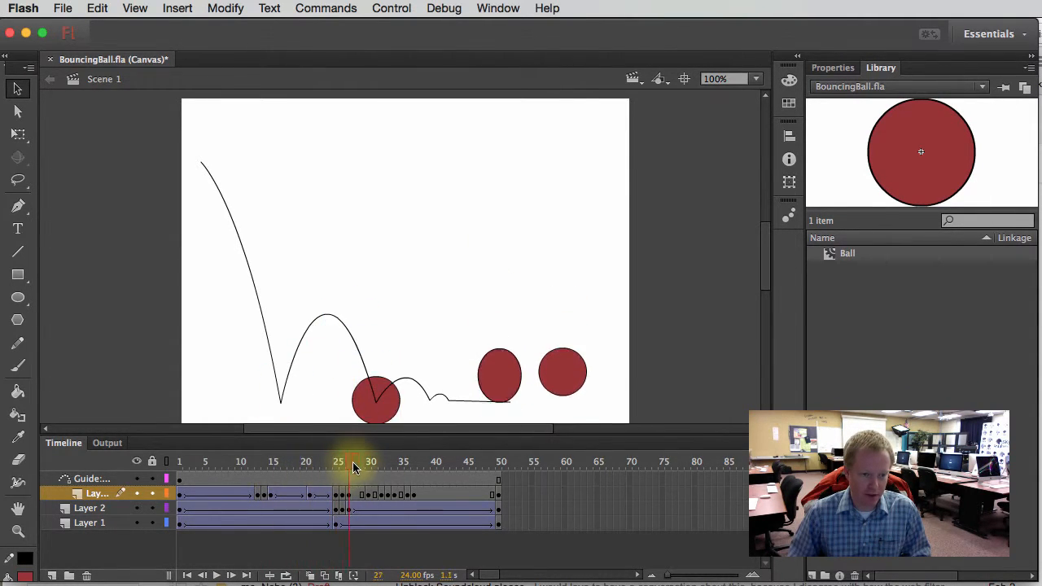
pyautogui.rightClick(358, 494)
pyautogui.click(397, 539)
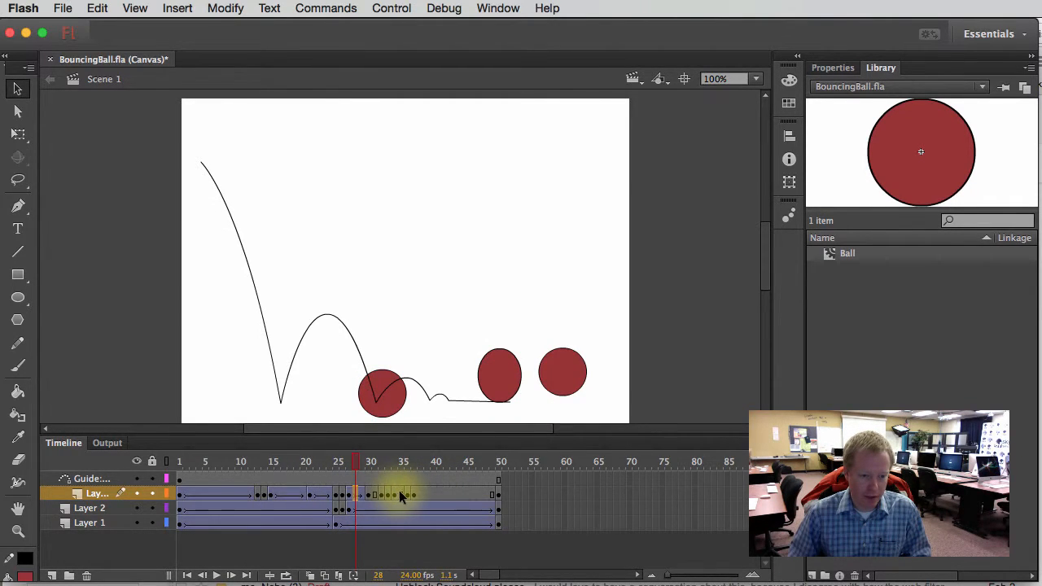
pyautogui.rightClick(400, 494)
pyautogui.click(439, 537)
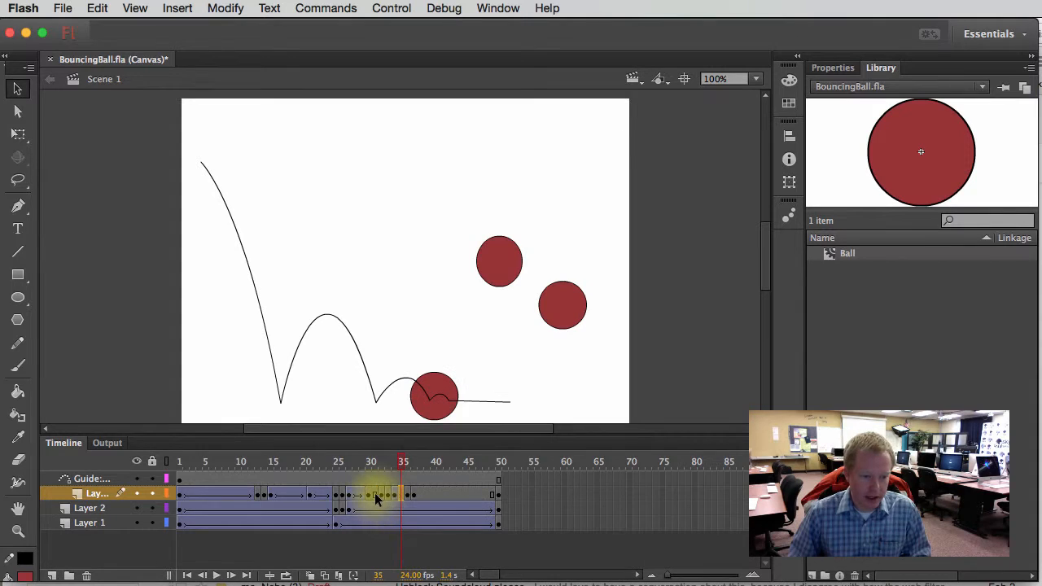
pyautogui.rightClick(376, 495)
pyautogui.click(424, 540)
pyautogui.rightClick(440, 494)
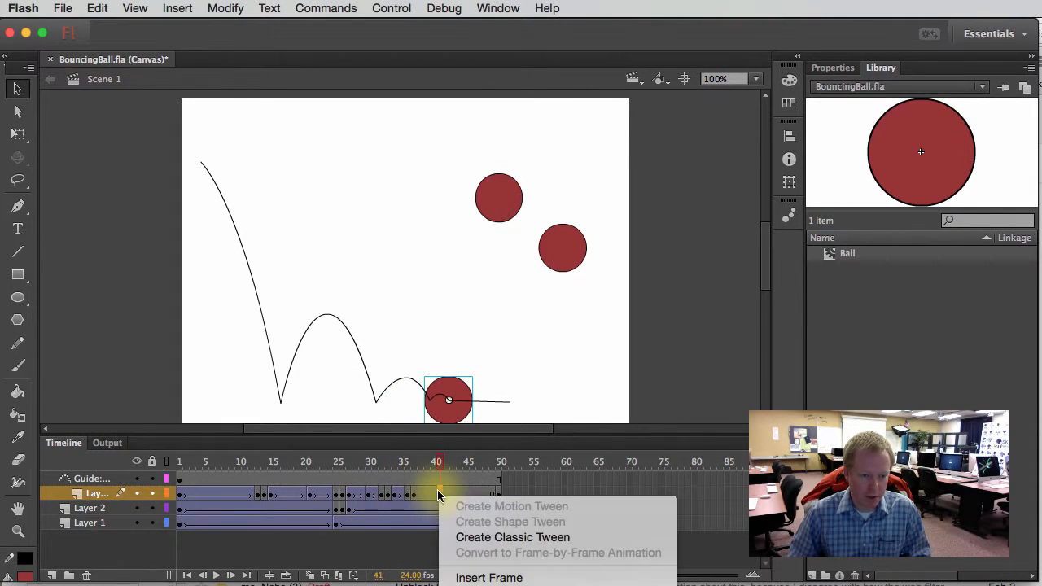
pyautogui.click(446, 535)
# Play the animation from frame 1 to check the ball's motion along the guide.
pyautogui.moveTo(440, 467); pyautogui.dragTo(154, 464)
pyautogui.press('Return')
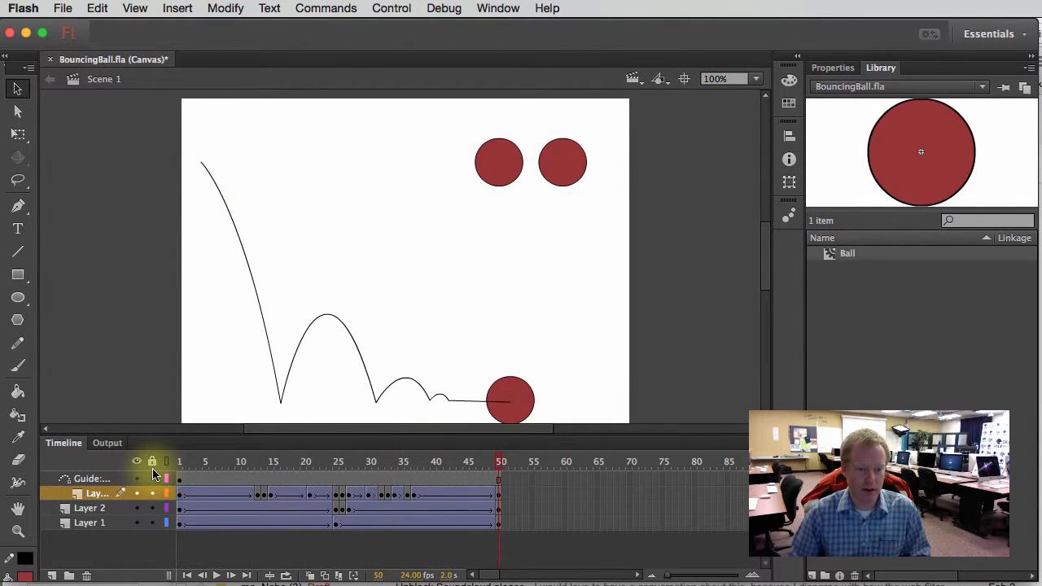
pyautogui.moveTo(209, 465); pyautogui.dragTo(162, 463)
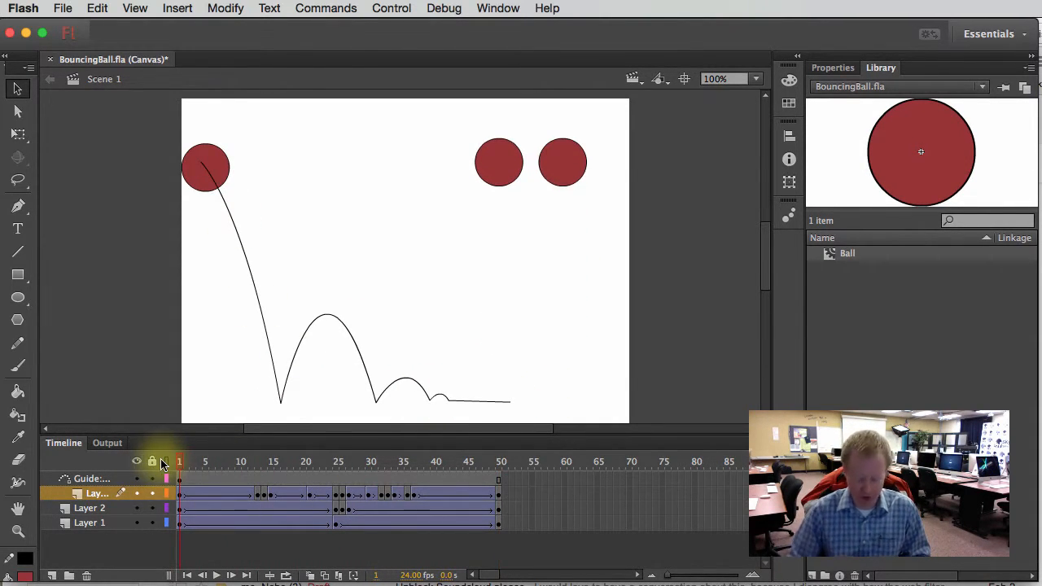
pyautogui.press('Return')
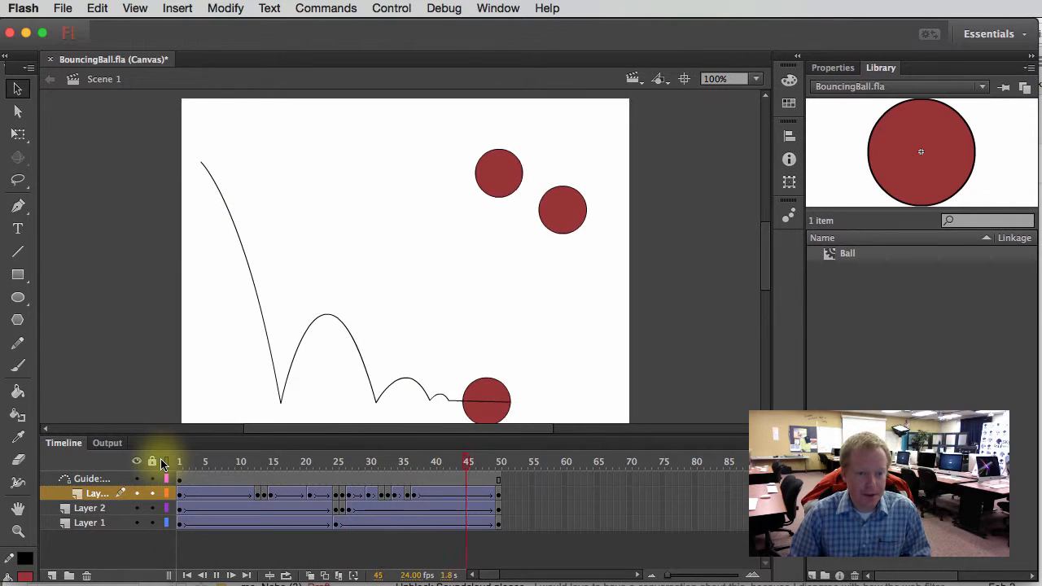
# Set the ease of the guided ball's first drop tween, frames 1 to 13, to -100.
pyautogui.click(204, 495)
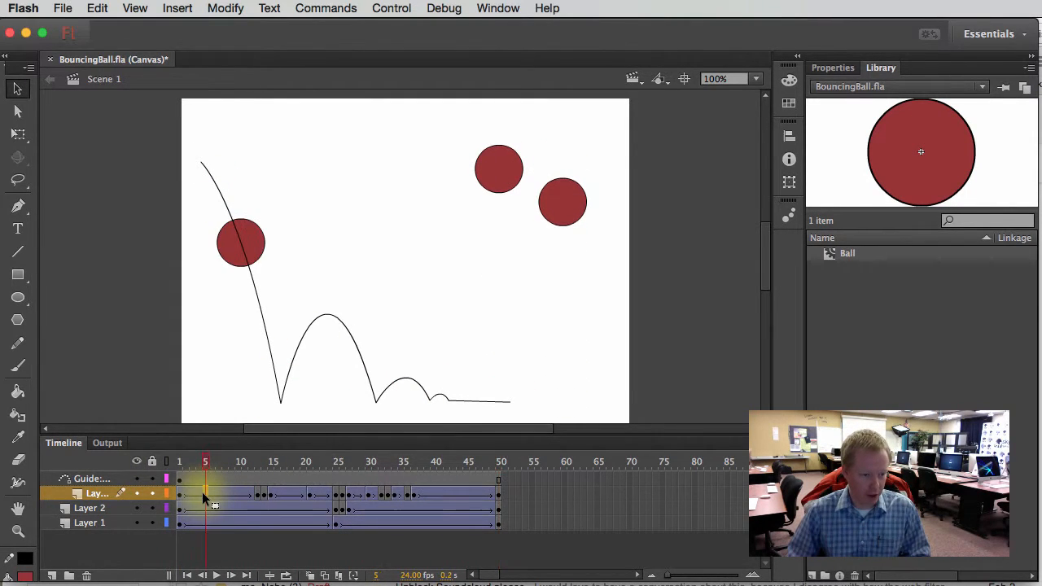
pyautogui.click(833, 69)
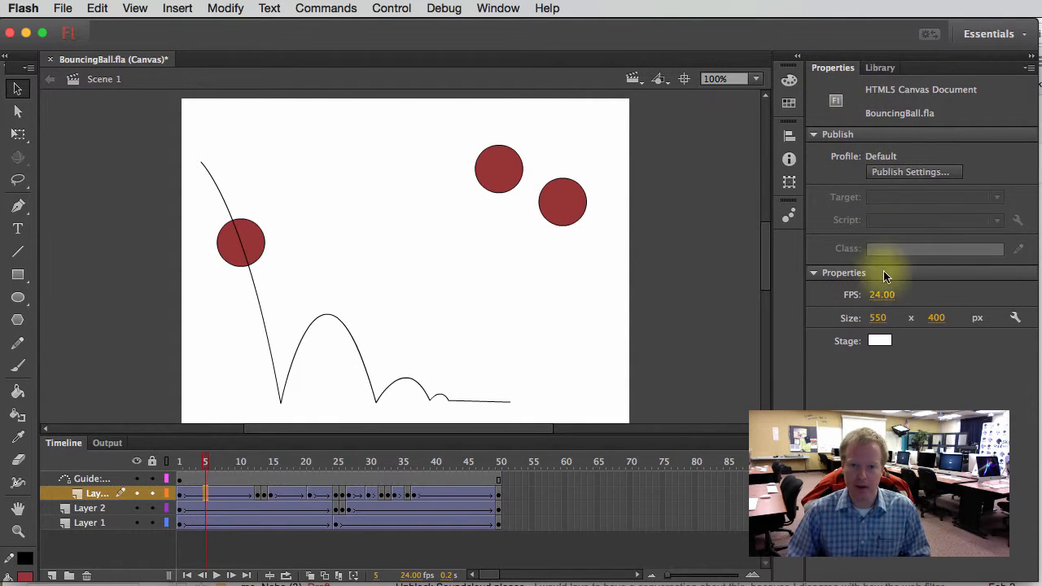
pyautogui.click(211, 494)
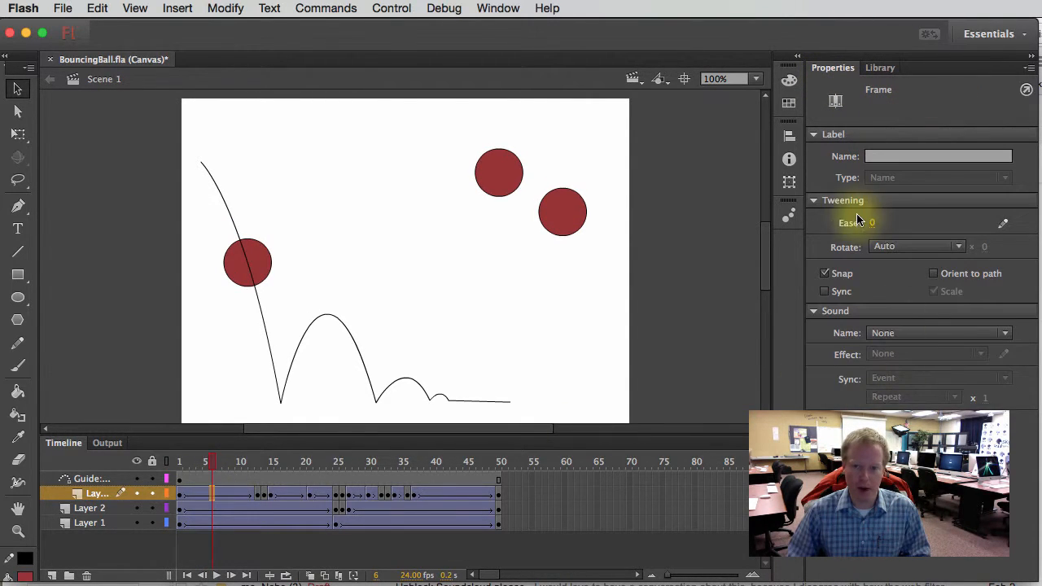
pyautogui.moveTo(871, 223); pyautogui.dragTo(491, 217)
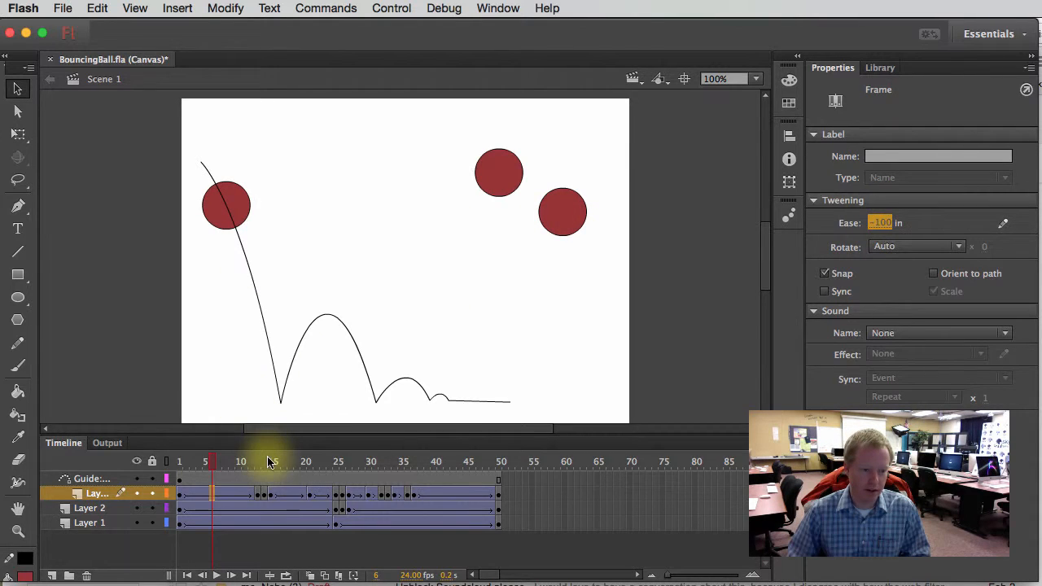
# Set the ease of the guided ball's first rise tween, frames 15 to 21, to 100.
pyautogui.moveTo(272, 462); pyautogui.dragTo(288, 461)
pyautogui.click(287, 491)
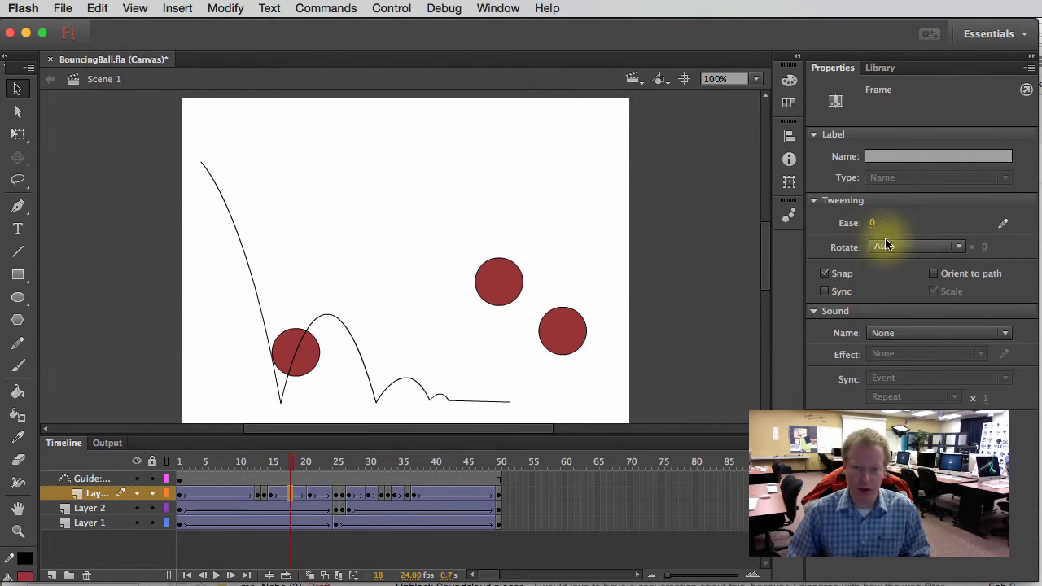
pyautogui.moveTo(873, 222); pyautogui.dragTo(1002, 224)
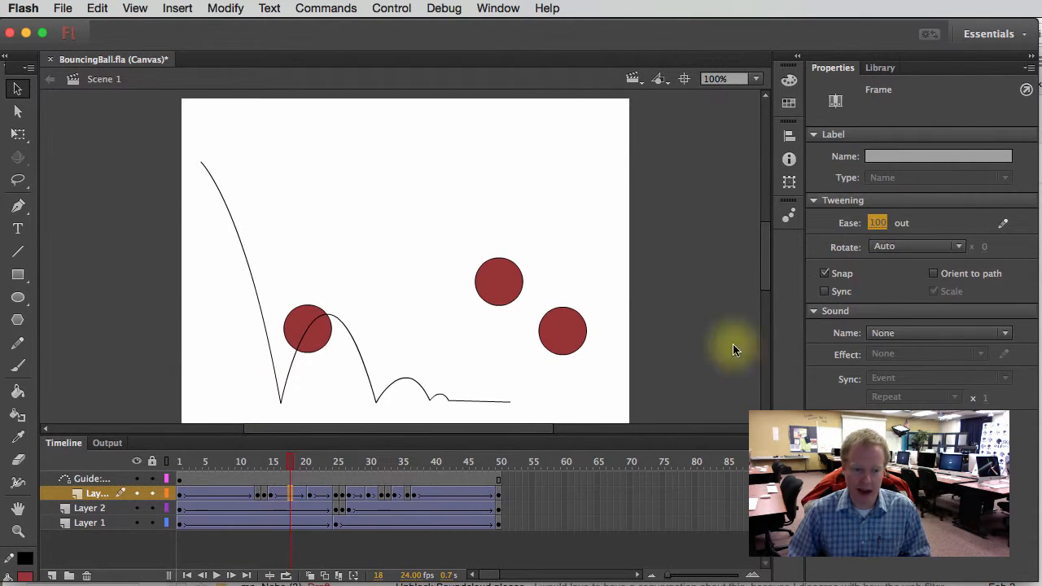
# Set the ease of the tween over frames 21 to 25 to -100 and play the animation from the start.
pyautogui.click(319, 493)
pyautogui.moveTo(871, 223); pyautogui.dragTo(624, 226)
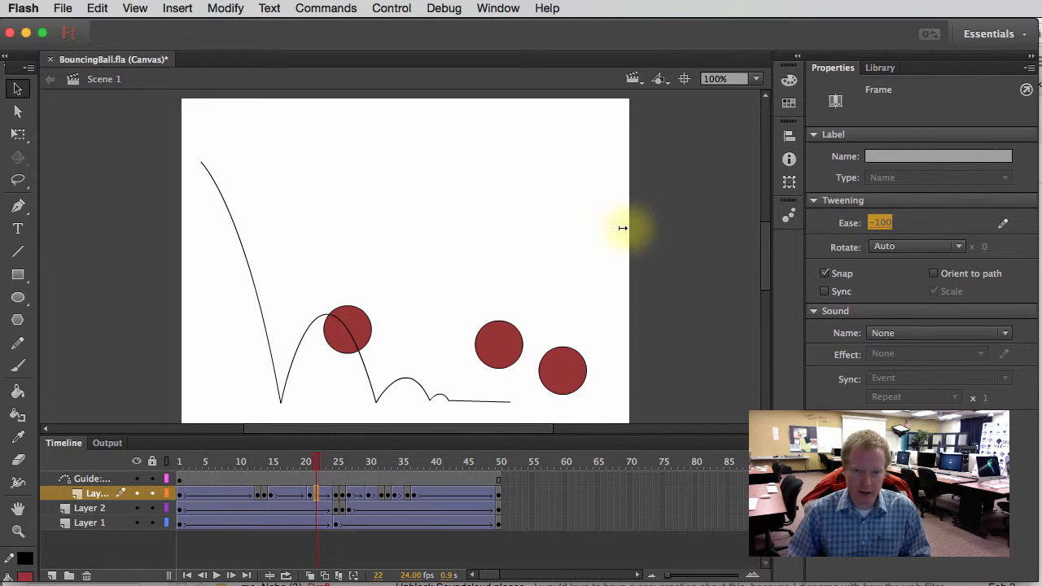
pyautogui.moveTo(310, 467); pyautogui.dragTo(144, 458)
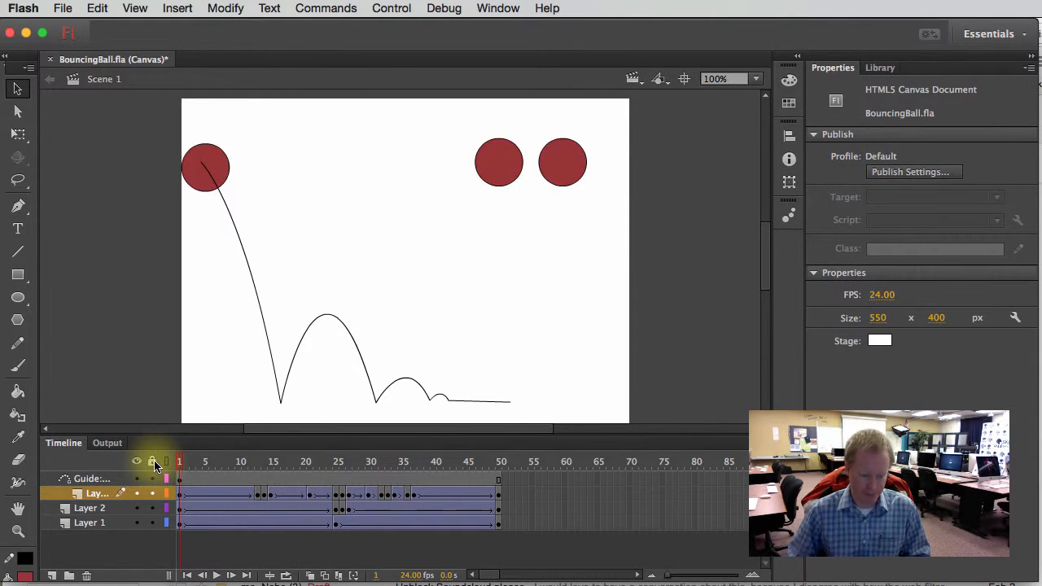
pyautogui.press('Return')
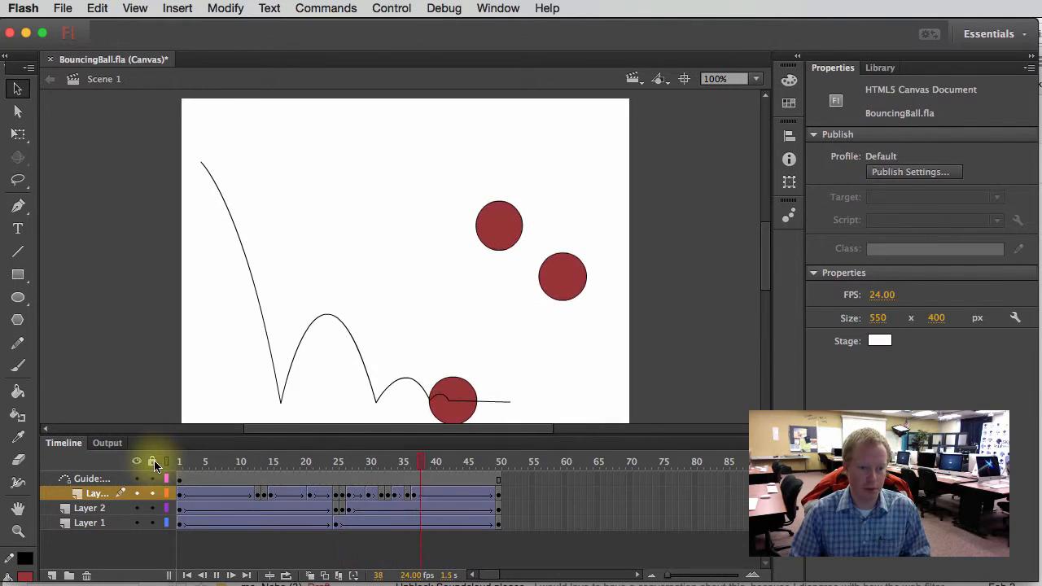
# Stop playback and set the ease of the guided ball's second rise tween, frames 27 to 30, to 100.
pyautogui.press('Return')
pyautogui.click(268, 461)
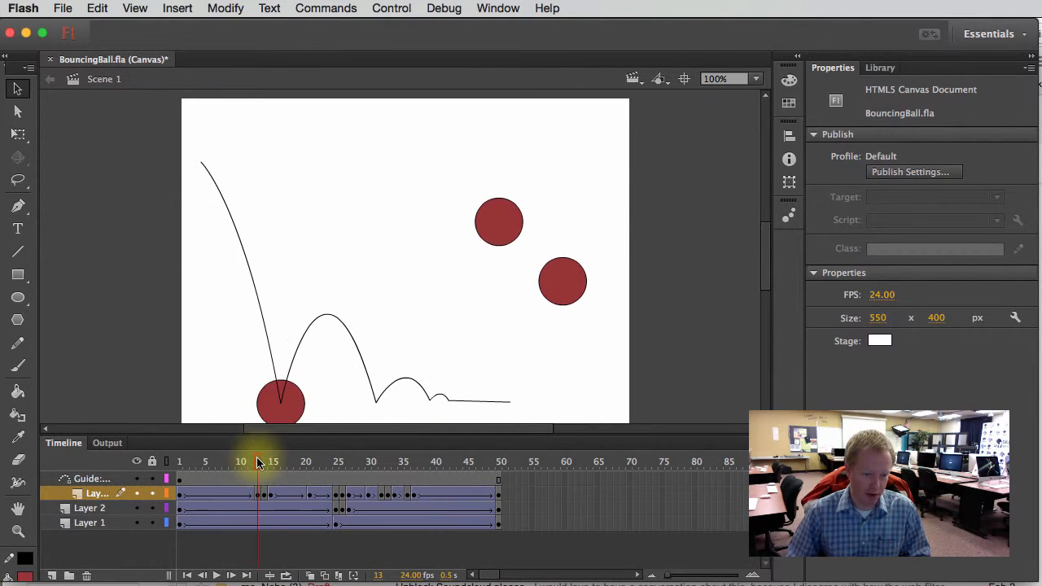
pyautogui.moveTo(268, 461); pyautogui.dragTo(353, 460)
pyautogui.click(357, 491)
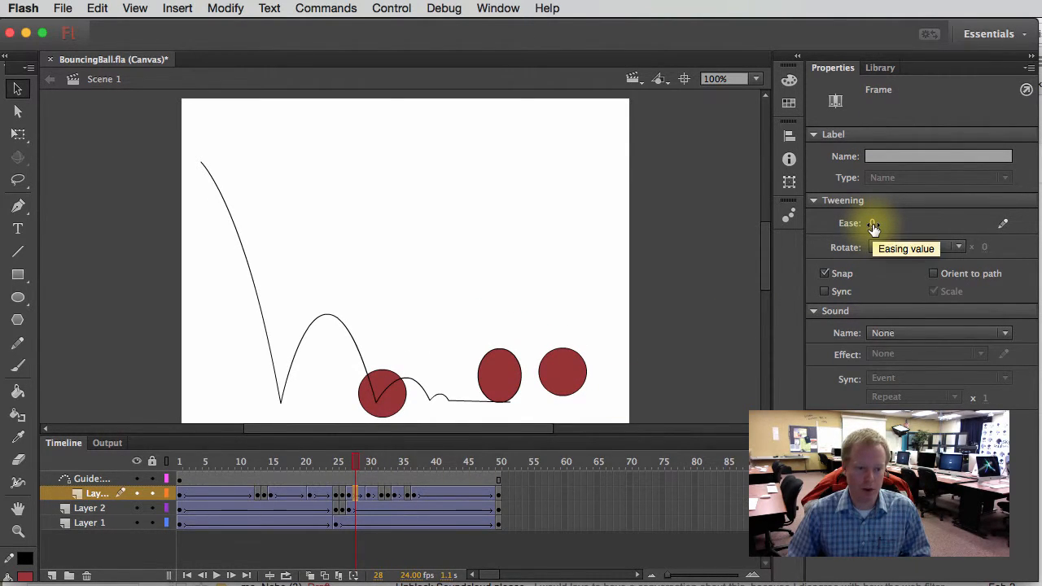
pyautogui.moveTo(873, 226); pyautogui.dragTo(1018, 223)
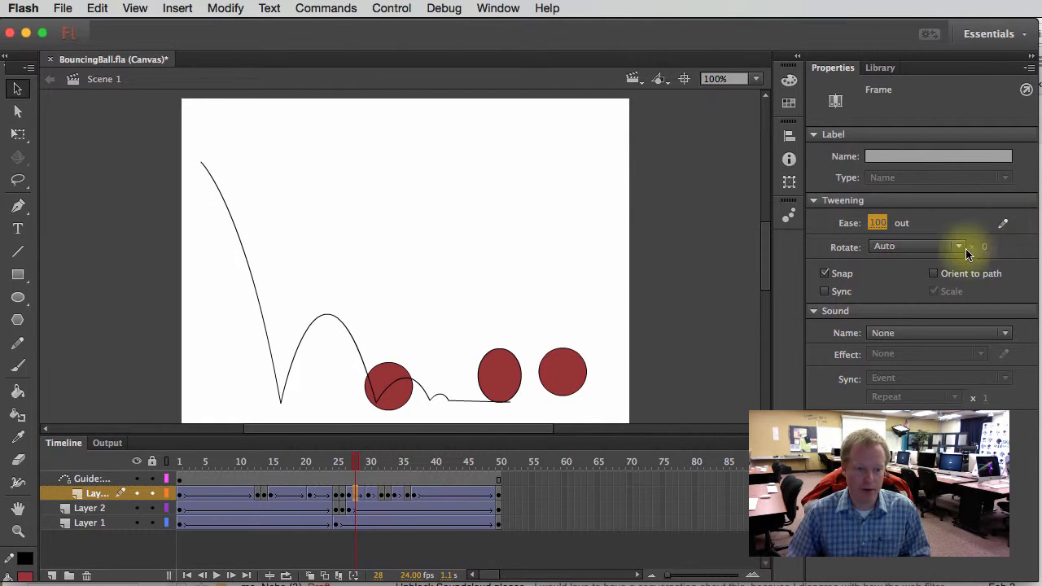
# Give the guided ball's tween over frames 30 to 32 a strong negative ease and set the frames 34 to 36 tween's ease to 100.
pyautogui.click(374, 494)
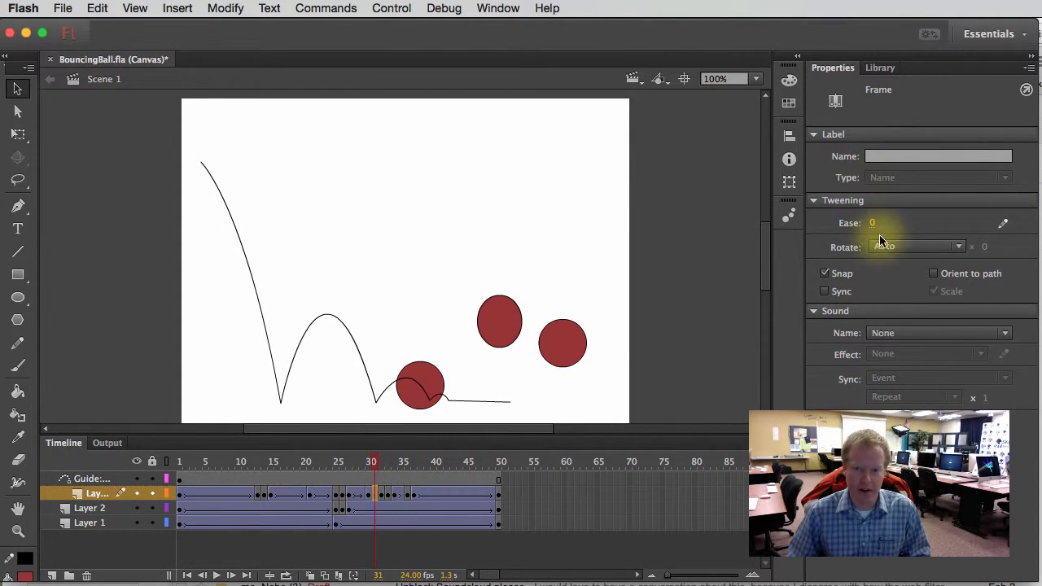
pyautogui.moveTo(874, 224); pyautogui.dragTo(791, 216)
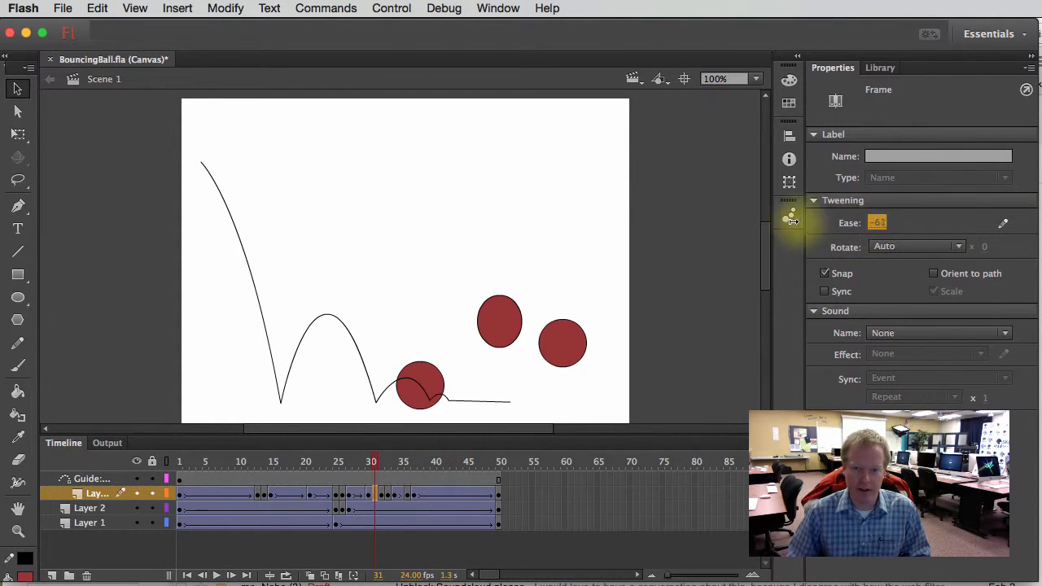
pyautogui.click(401, 493)
pyautogui.moveTo(874, 224); pyautogui.dragTo(1004, 216)
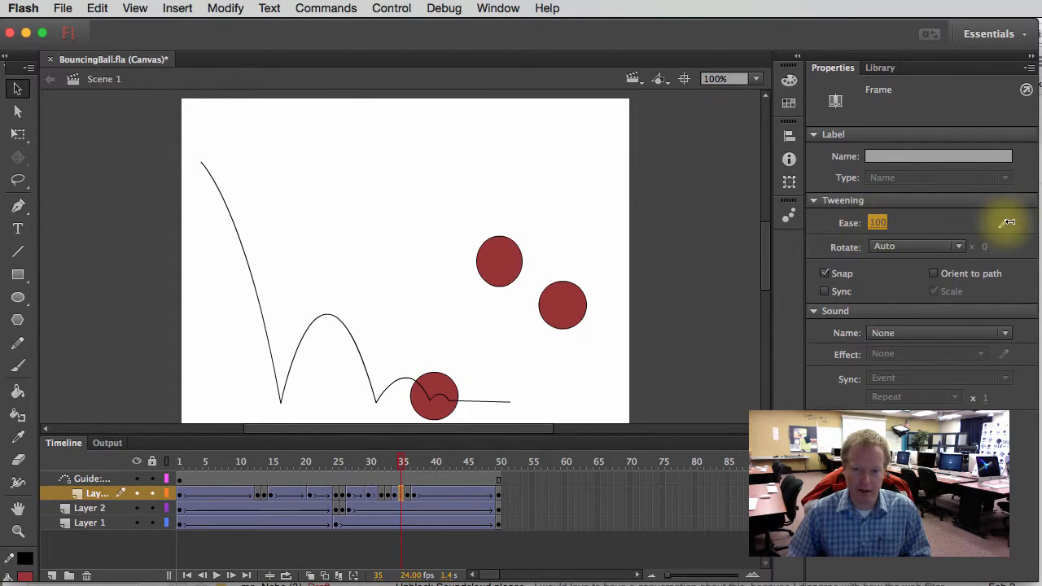
# Set the ease of the guided ball's final tween, frames 37 to 50, to 100 and play the ending.
pyautogui.click(440, 488)
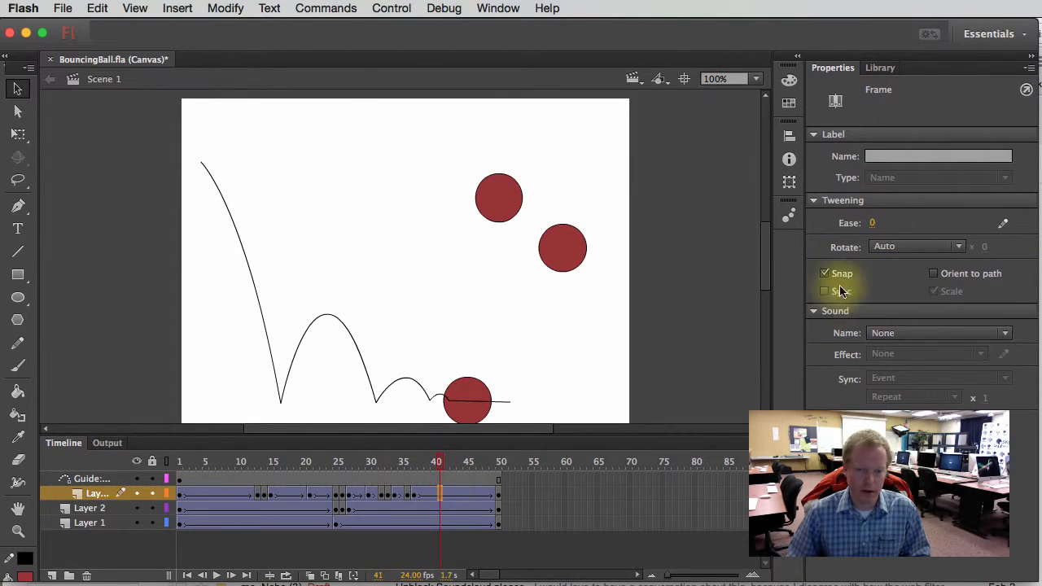
pyautogui.moveTo(879, 225); pyautogui.dragTo(1007, 220)
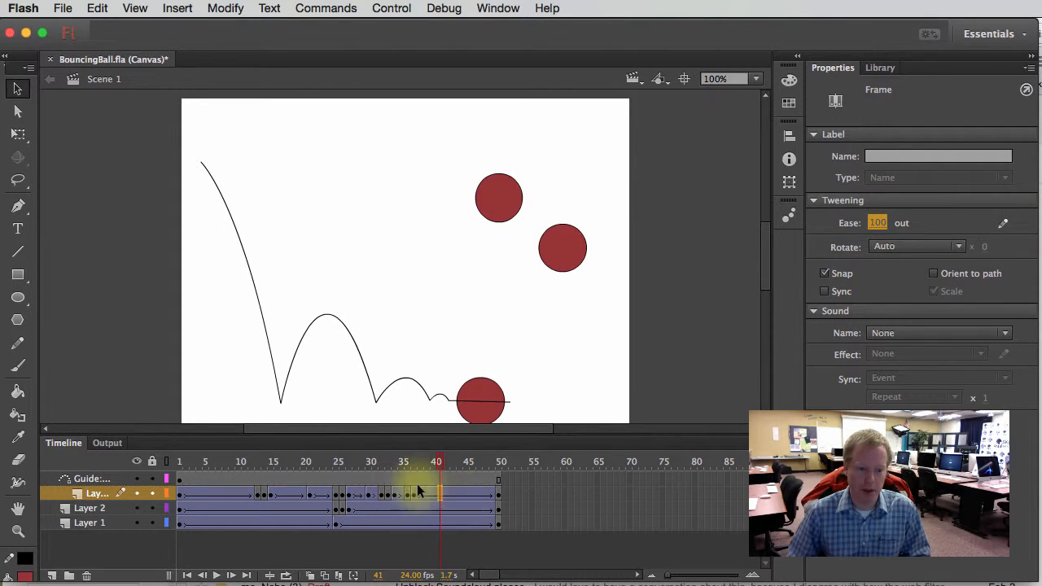
pyautogui.click(431, 463)
pyautogui.click(397, 462)
pyautogui.press('Return')
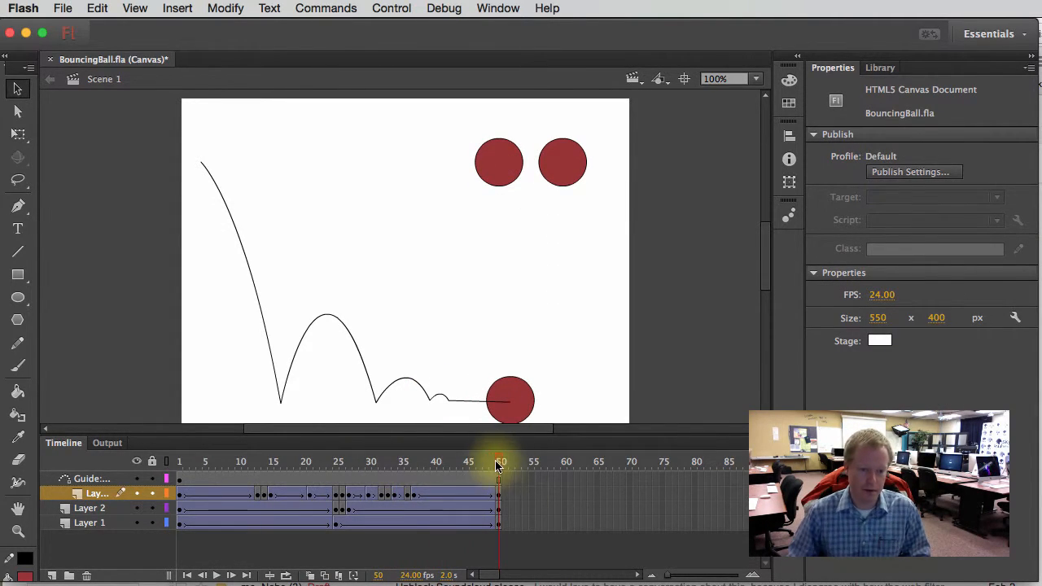
# Try an ease of -100 on the guided ball's final tween, play it, and return the ease to 100.
pyautogui.moveTo(498, 465); pyautogui.dragTo(460, 466)
pyautogui.click(440, 493)
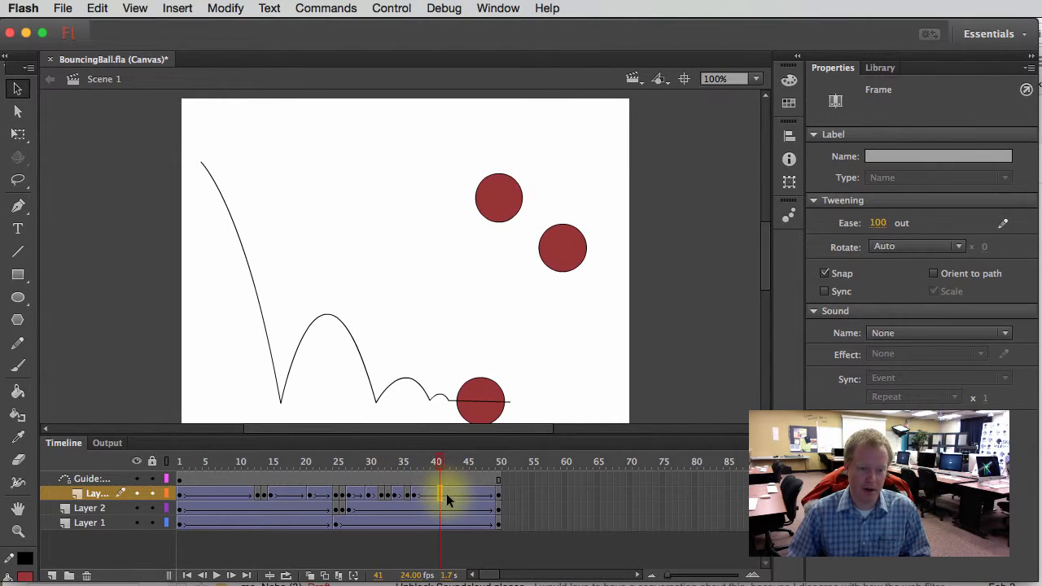
pyautogui.moveTo(878, 222); pyautogui.dragTo(539, 222)
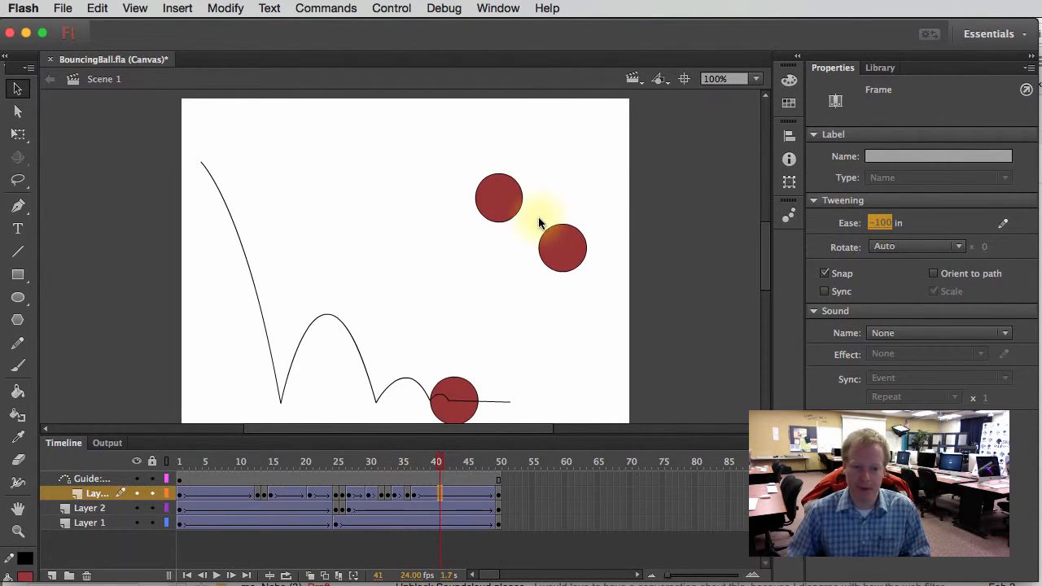
pyautogui.press('Return')
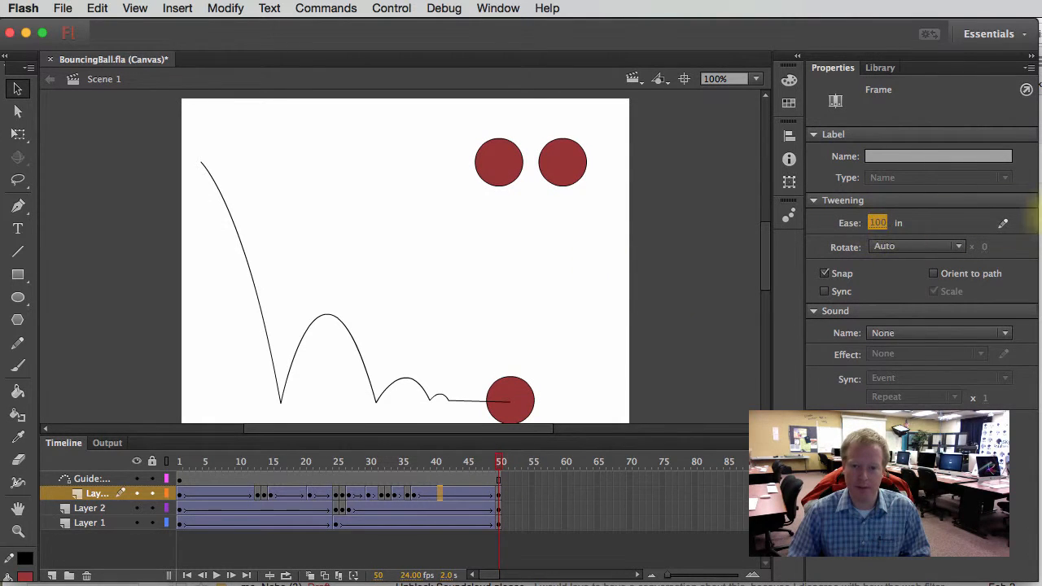
# Play the whole animation from frame 1 to check the eased bounces.
pyautogui.click(435, 464)
pyautogui.moveTo(413, 470); pyautogui.dragTo(70, 474)
pyautogui.press('Return')
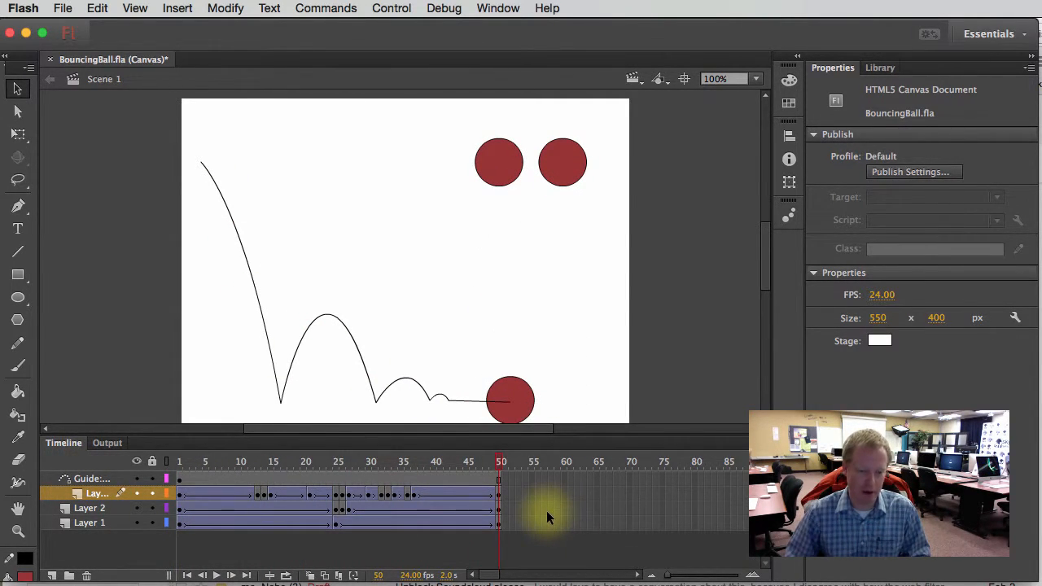
# Squash the guided ball at the first bounce, frame 14, to about 66.5 wide and 45.7 high with Free Transform.
pyautogui.click(198, 494)
pyautogui.moveTo(242, 461); pyautogui.dragTo(257, 462)
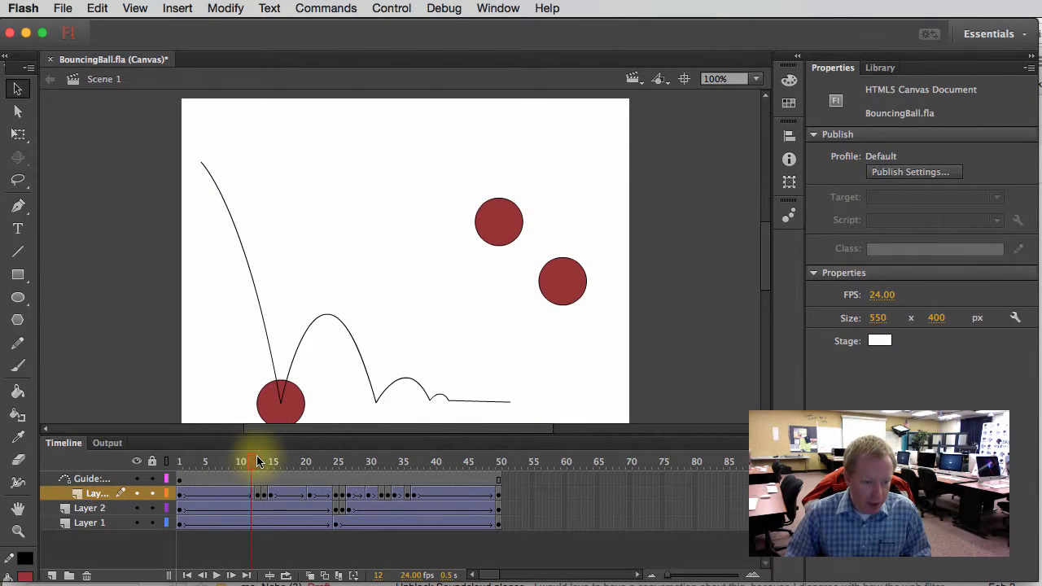
pyautogui.click(264, 494)
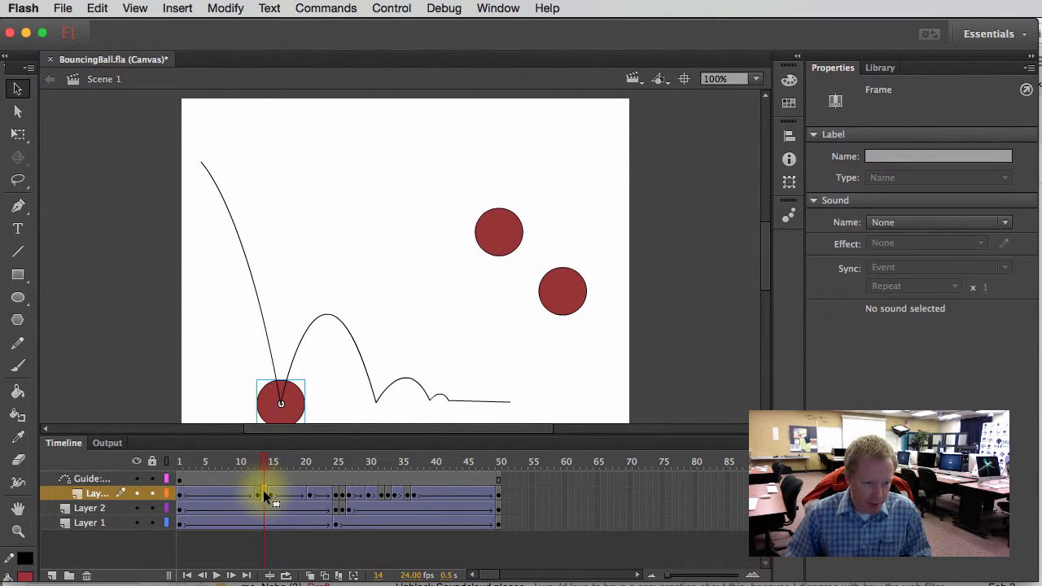
pyautogui.click(292, 412)
pyautogui.press('q')
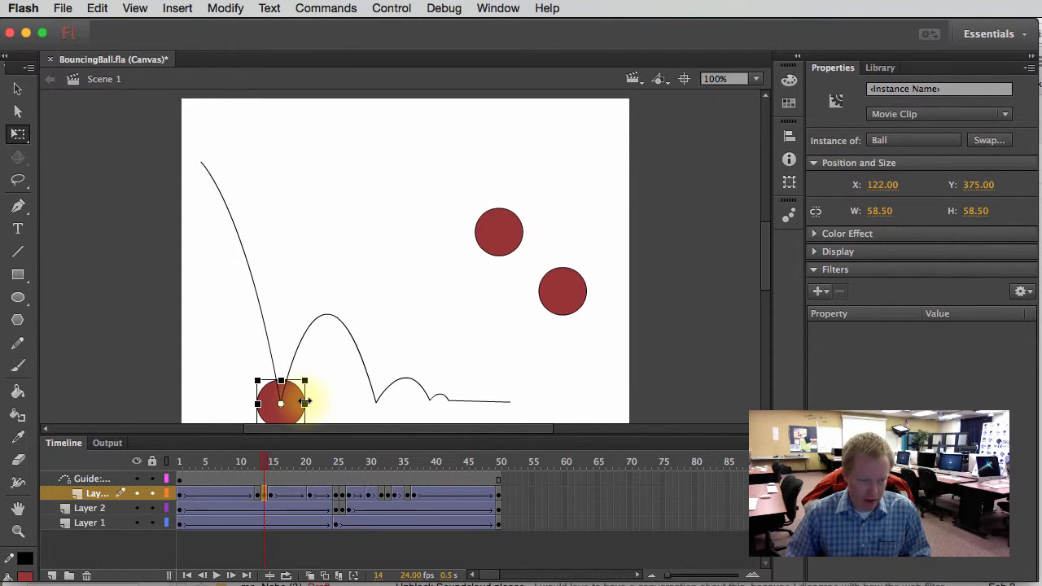
pyautogui.moveTo(308, 400); pyautogui.dragTo(280, 386)
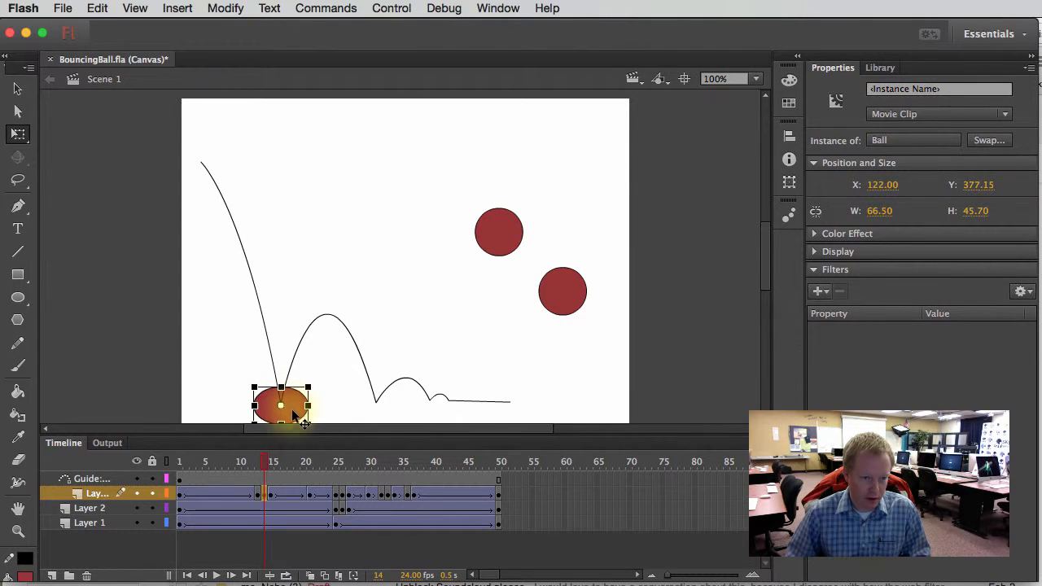
# Stretch the guided ball at frame 15 to about 52.5 wide and 62.3 high, and raise it onto the stage's lower edge.
pyautogui.click(271, 462)
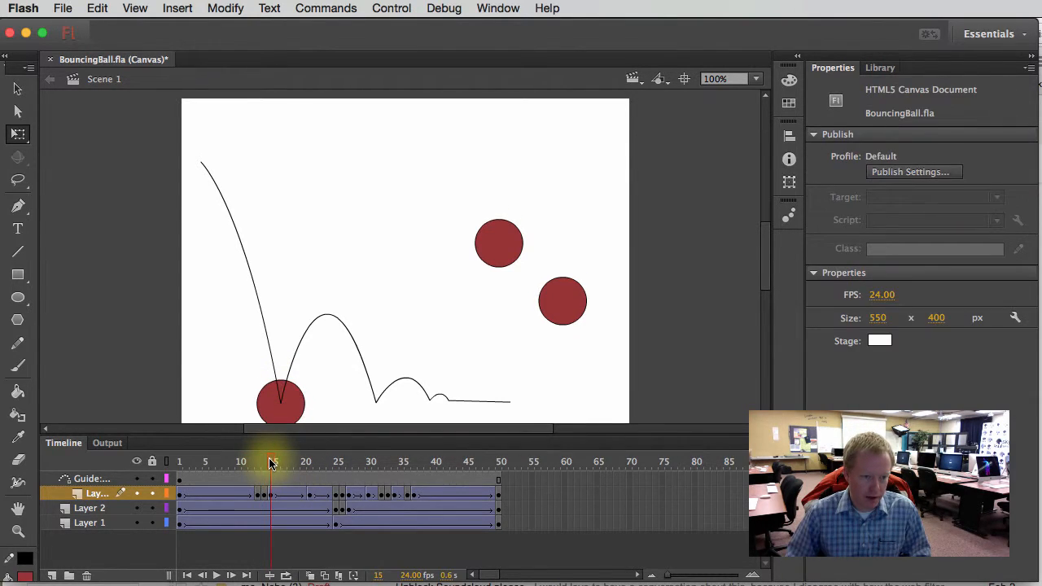
pyautogui.click(272, 493)
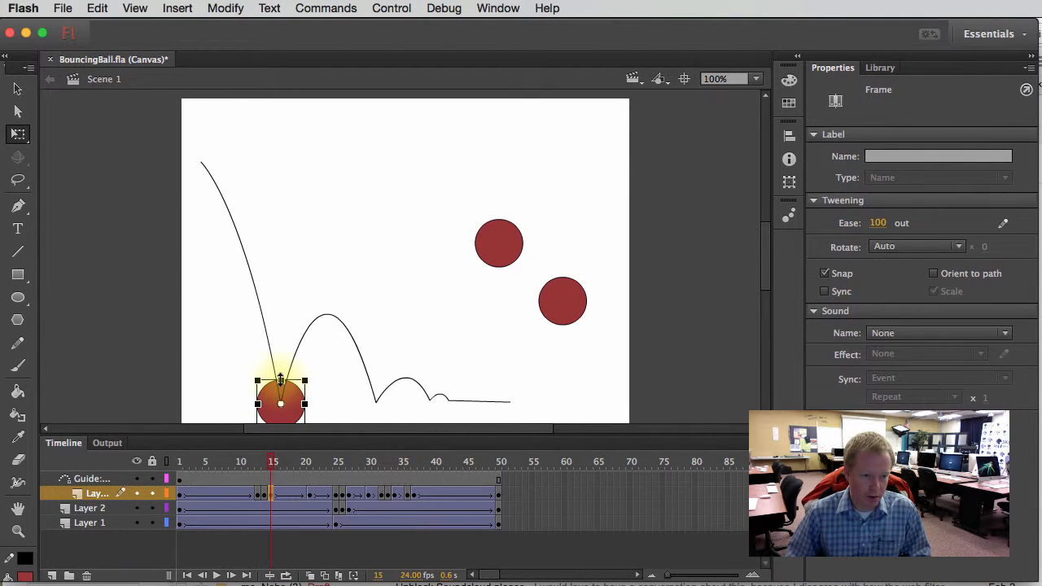
pyautogui.click(280, 377)
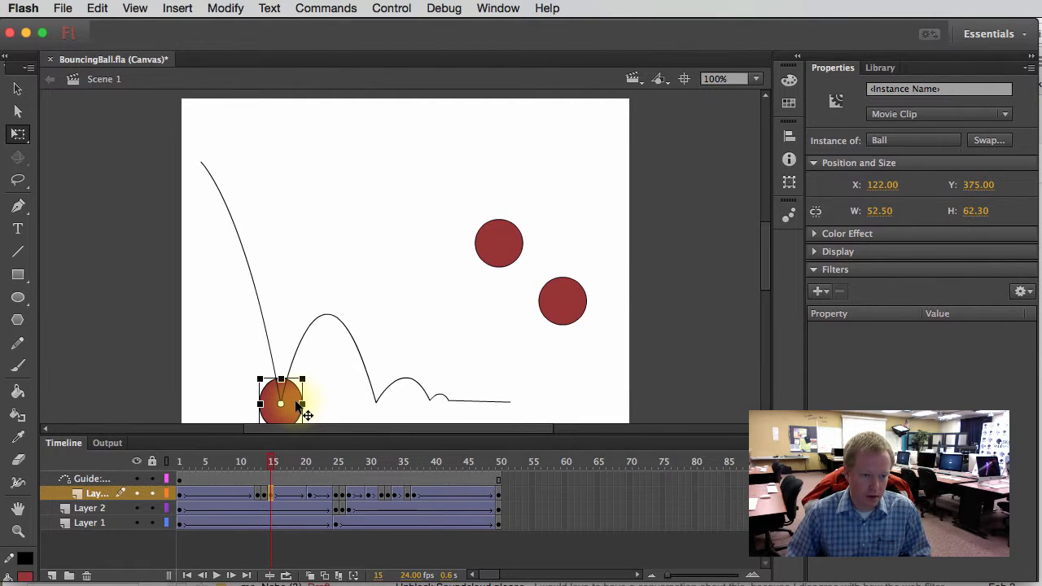
pyautogui.press('super+equal')
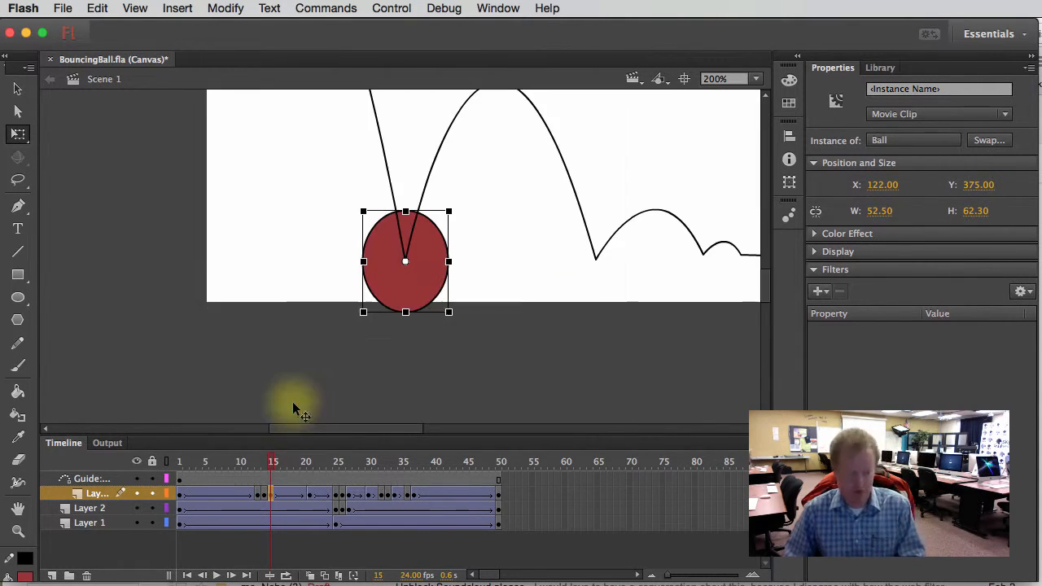
pyautogui.moveTo(419, 282); pyautogui.dragTo(421, 278)
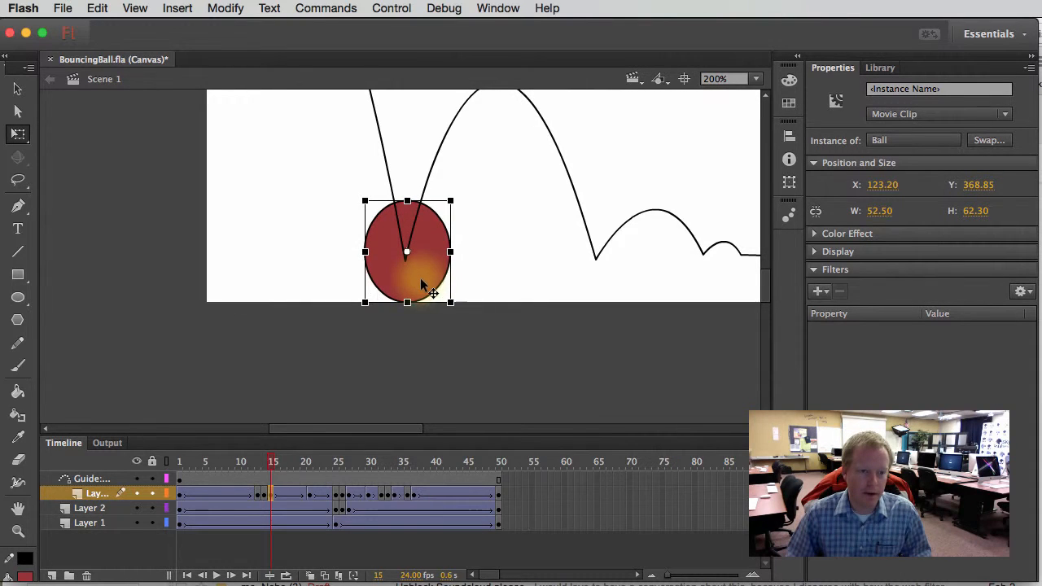
# Nudge the motion guide path up slightly and align the ball at frame 13 with its first low point at Y 373.50.
pyautogui.moveTo(272, 467)
pyautogui.mouseDown()
pyautogui.moveTo(235, 462)
pyautogui.moveTo(259, 461)
pyautogui.mouseUp()
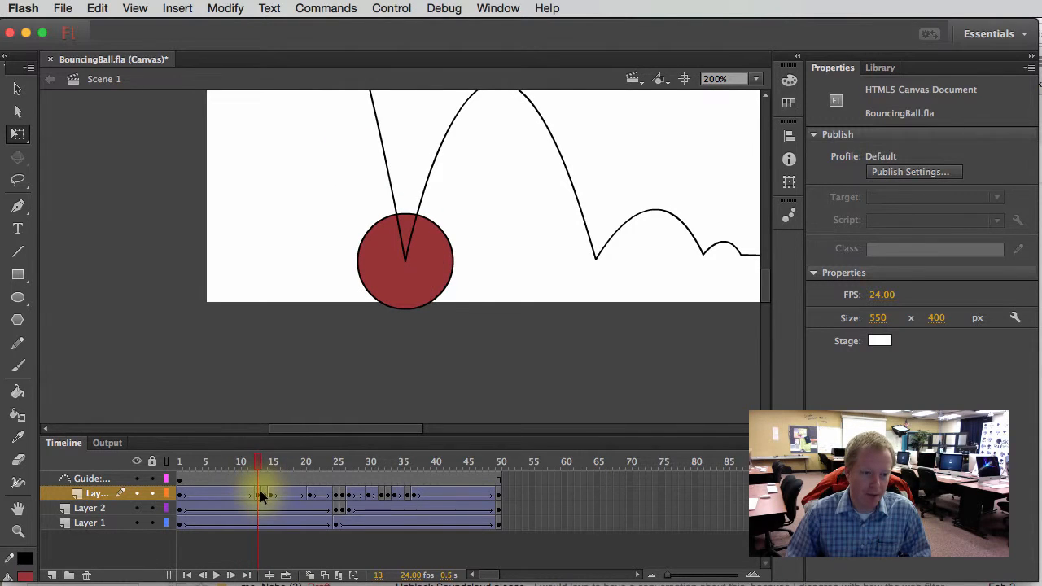
pyautogui.click(259, 493)
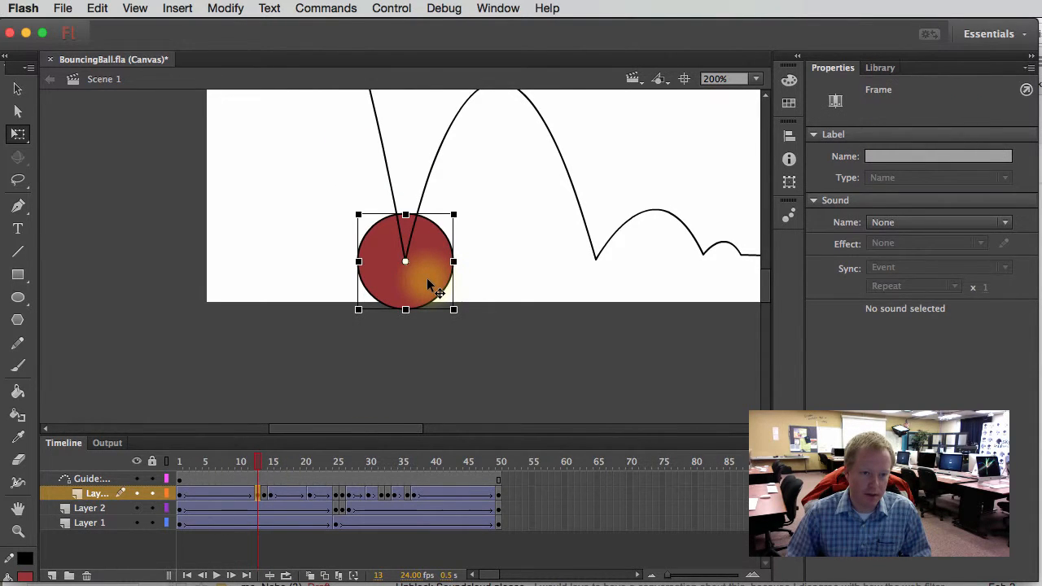
pyautogui.click(432, 287)
pyautogui.click(317, 479)
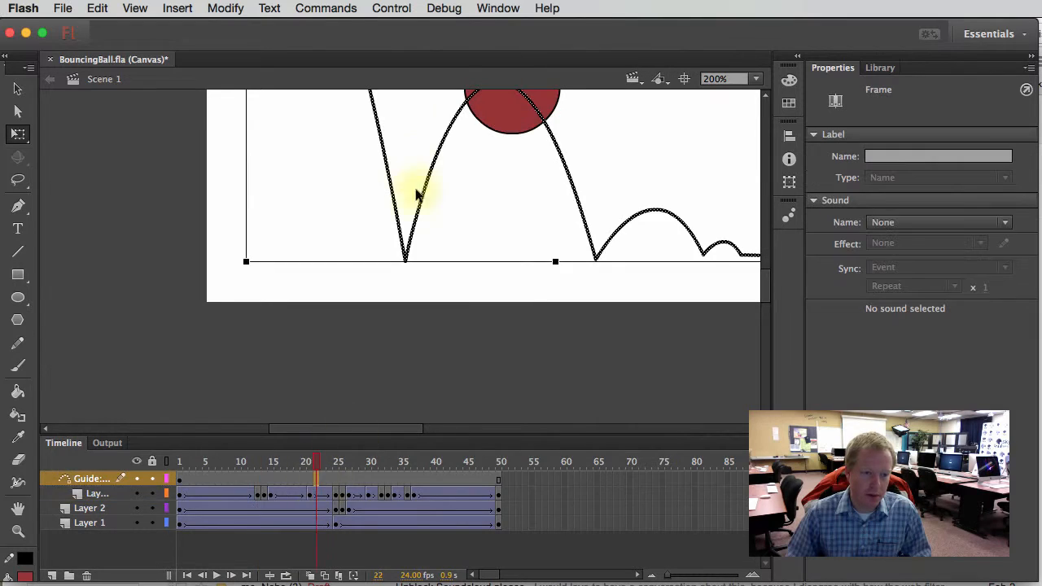
pyautogui.press('Up')
pyautogui.press('Up')
pyautogui.press('Up')
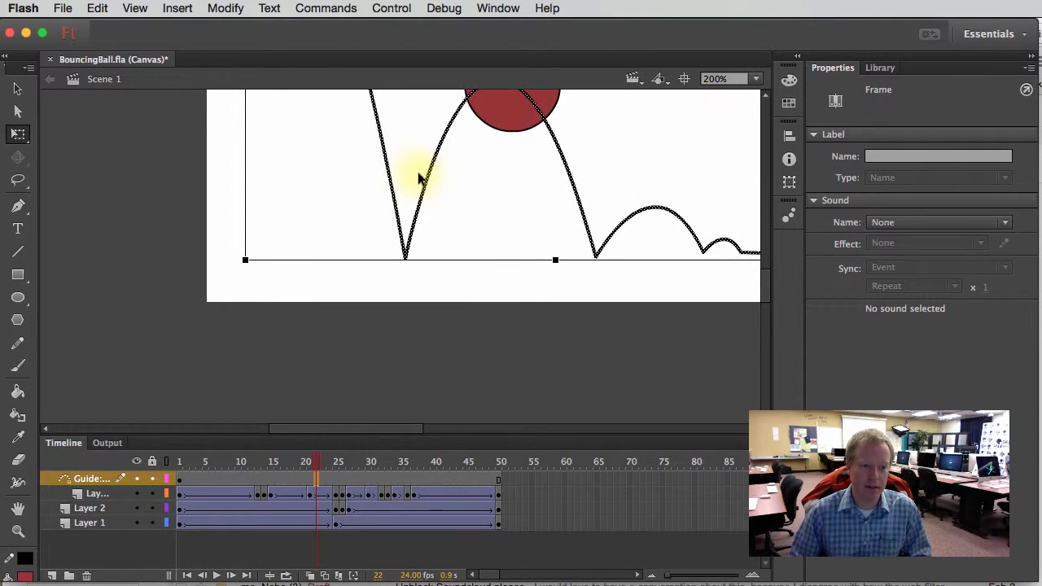
pyautogui.click(255, 462)
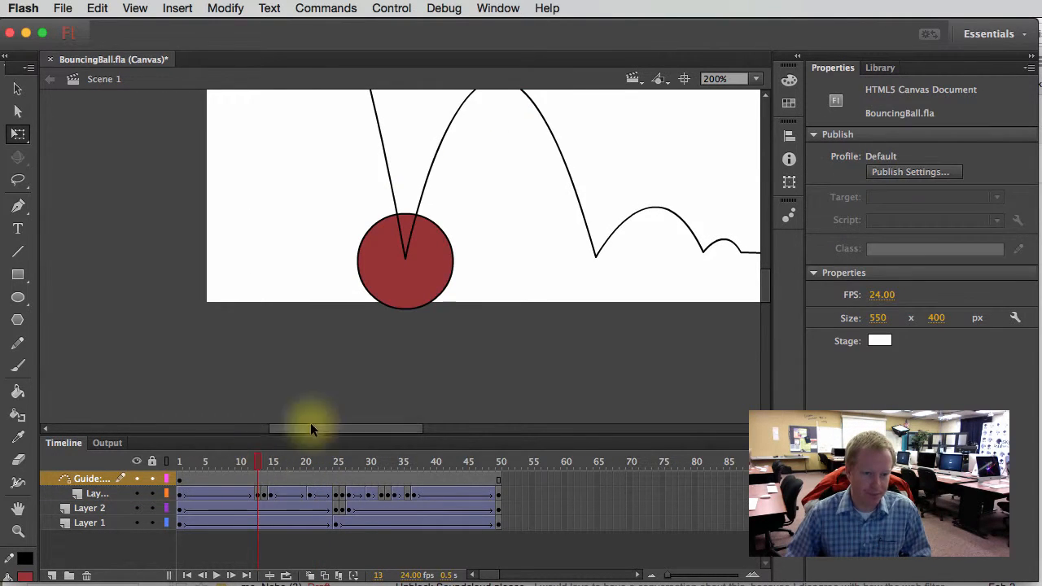
pyautogui.click(416, 279)
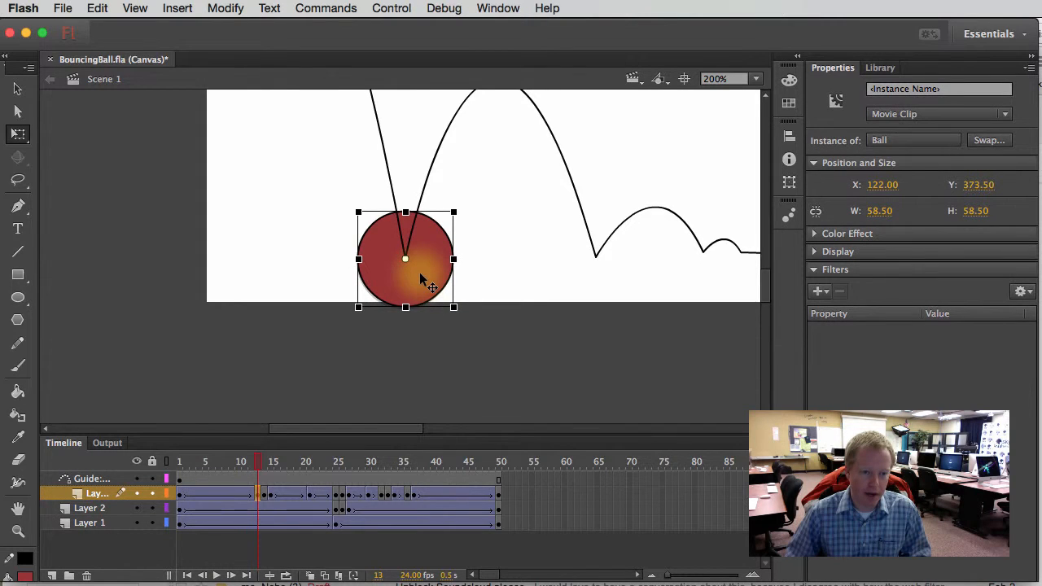
# Squash the guided ball at the second bounce, frame 26, to about 63.5 wide and 49.5 high, and shift it to Y 372.25.
pyautogui.moveTo(259, 461); pyautogui.dragTo(342, 463)
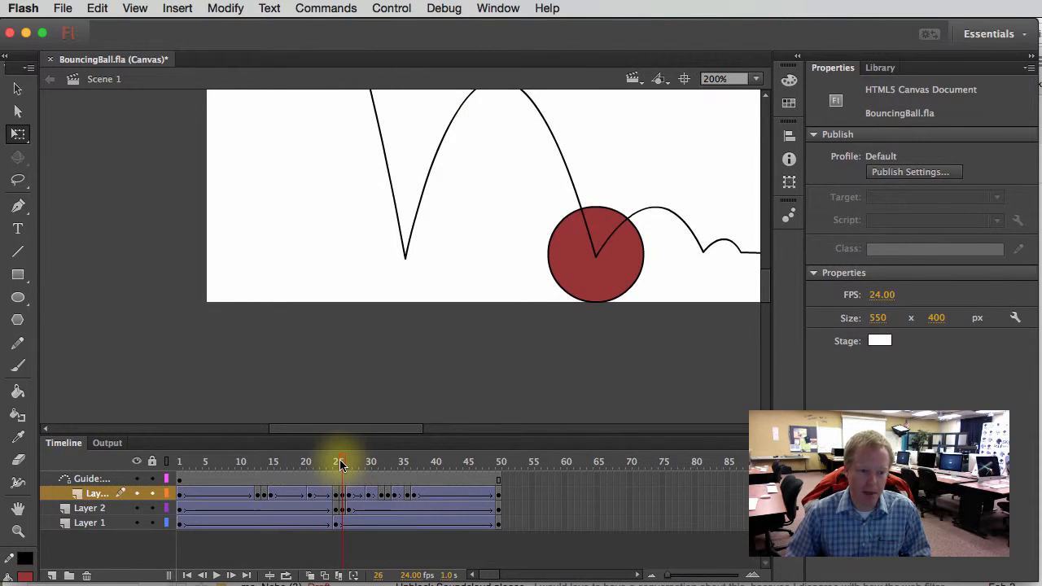
pyautogui.click(343, 495)
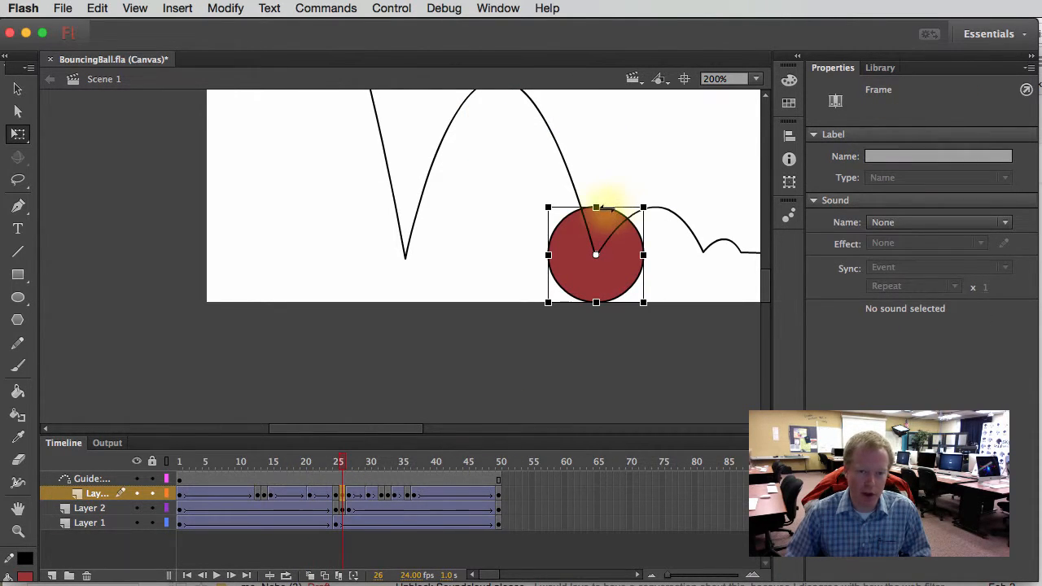
pyautogui.moveTo(598, 209); pyautogui.dragTo(597, 216)
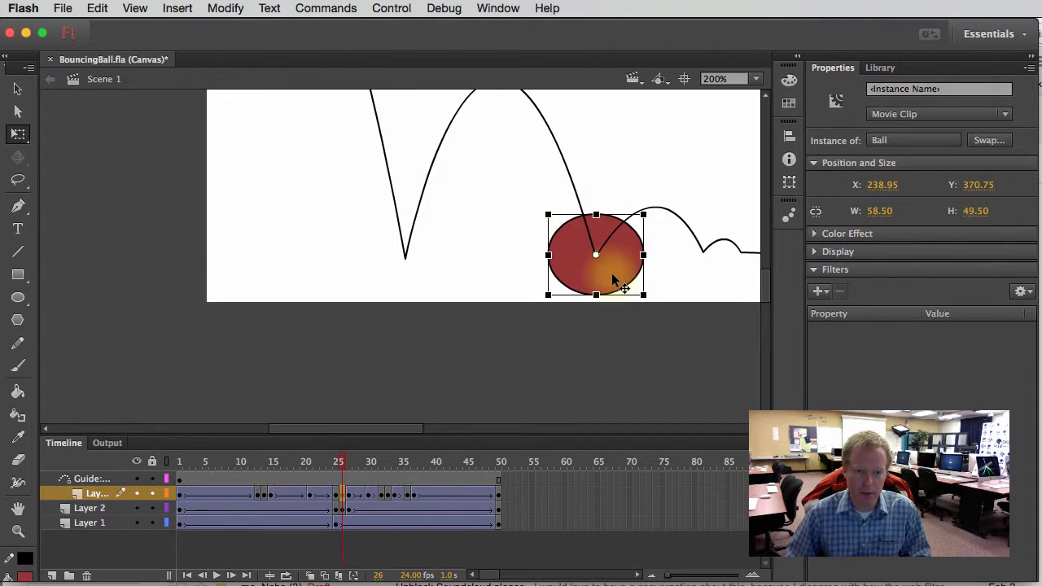
pyautogui.moveTo(646, 255); pyautogui.dragTo(620, 275)
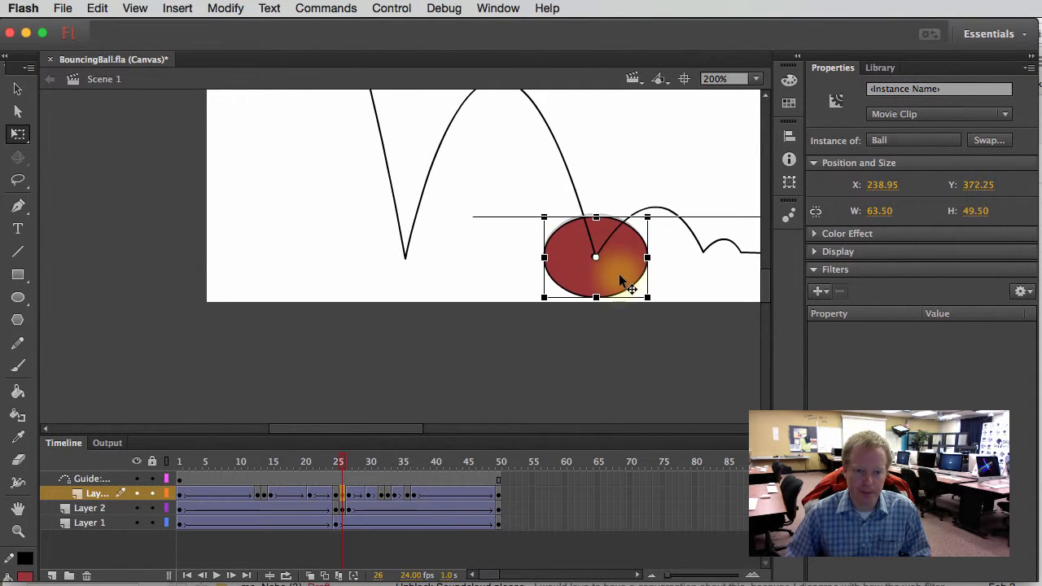
# Stretch the guided ball at frame 27 to about 53.5 wide and 63.5 high, and move it onto the stage's lower edge.
pyautogui.click(351, 496)
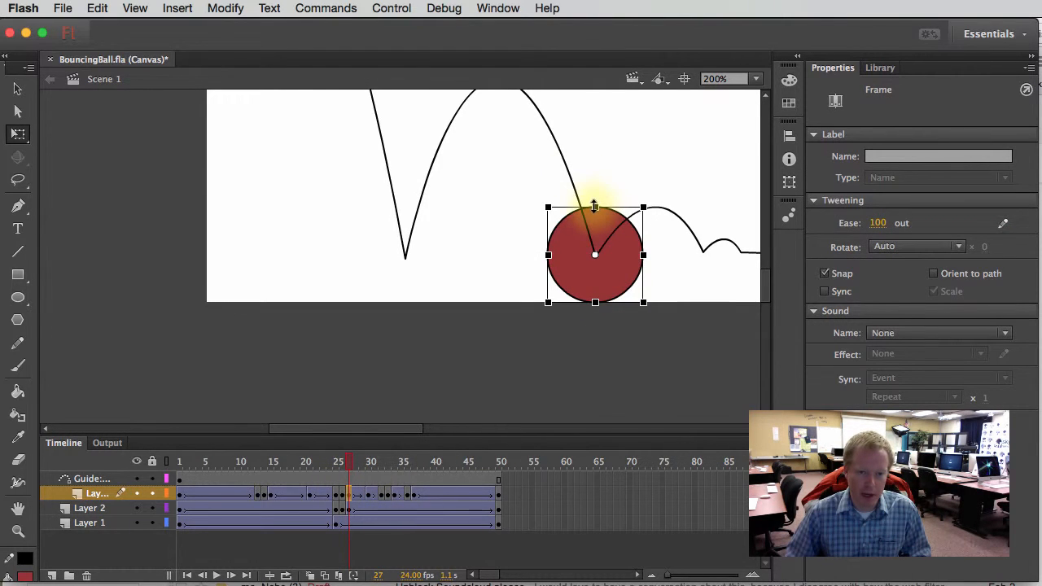
pyautogui.moveTo(595, 206); pyautogui.dragTo(596, 202)
pyautogui.moveTo(548, 255); pyautogui.dragTo(552, 254)
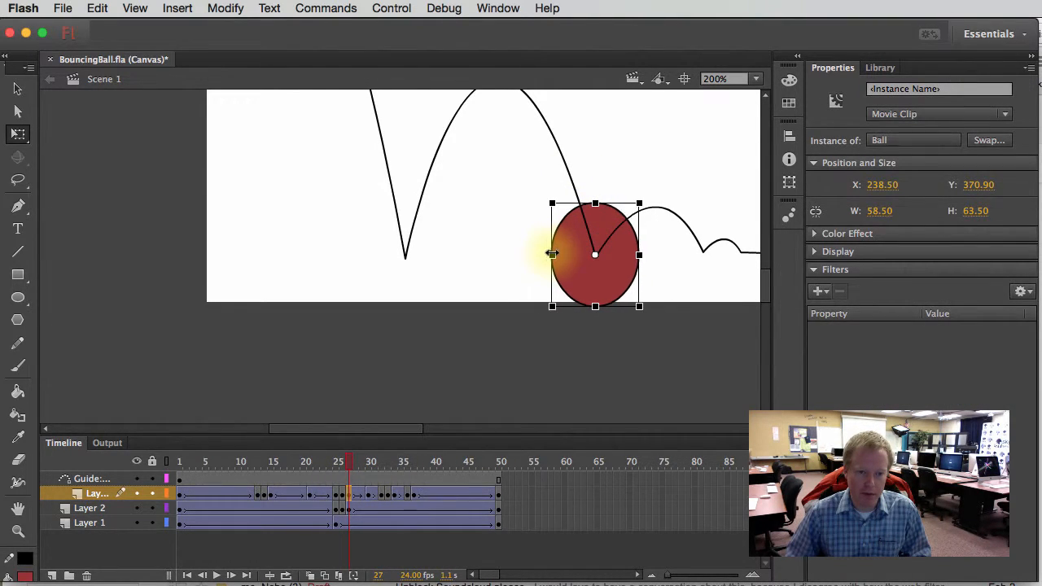
pyautogui.moveTo(616, 279); pyautogui.dragTo(620, 276)
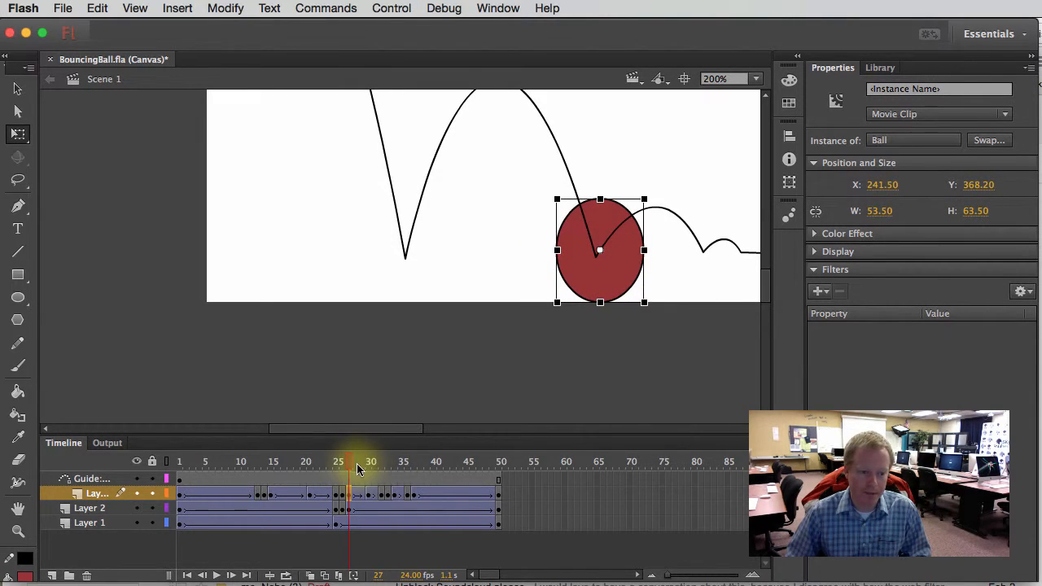
# Squash the guided ball at the third bounce, frame 33, to about 62.5 wide and 53.5 high, and raise it to Y 369.50.
pyautogui.moveTo(350, 465); pyautogui.dragTo(381, 467)
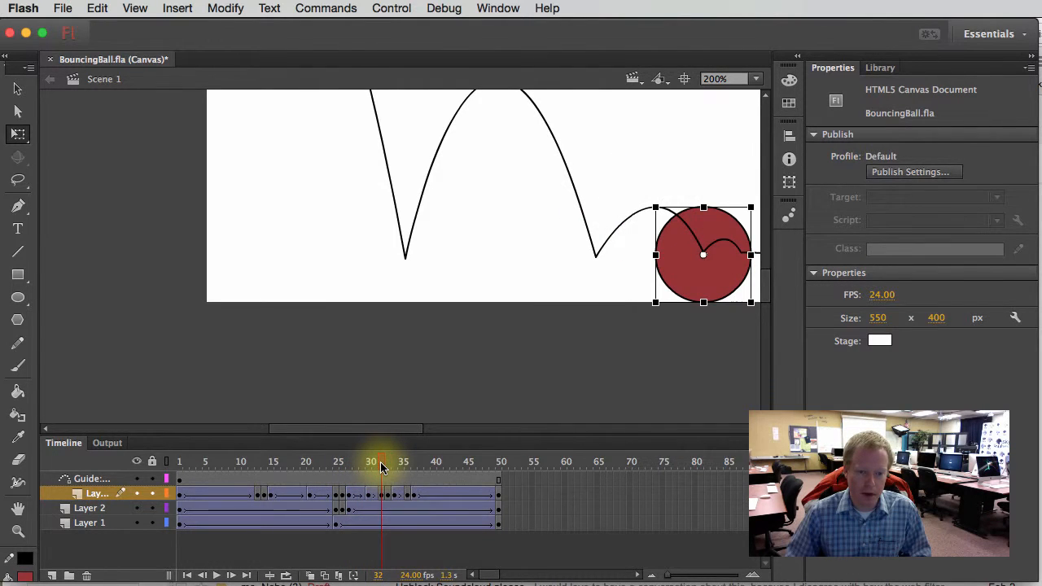
pyautogui.click(646, 334)
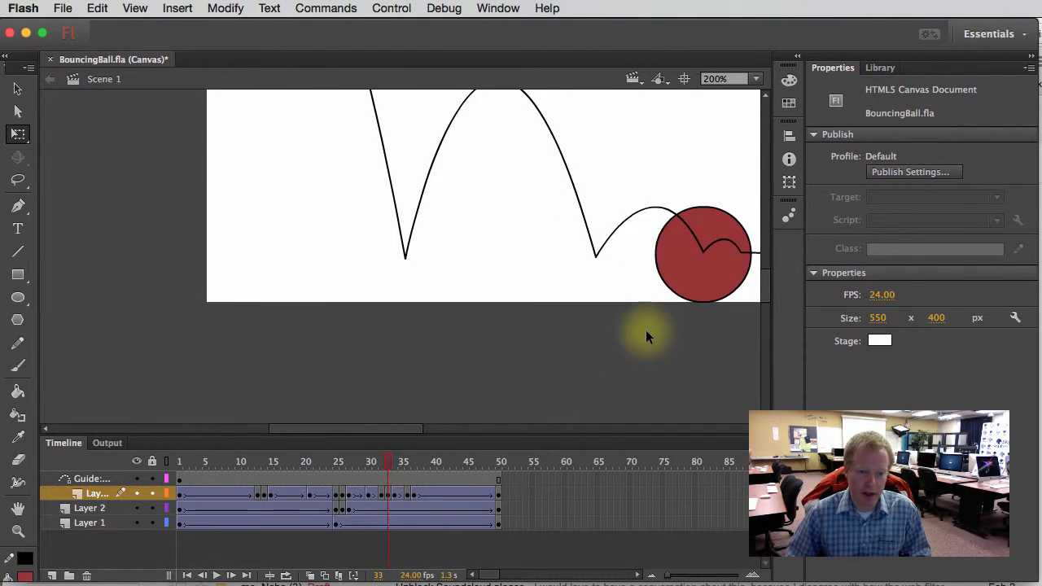
pyautogui.click(741, 263)
pyautogui.moveTo(704, 207); pyautogui.dragTo(704, 211)
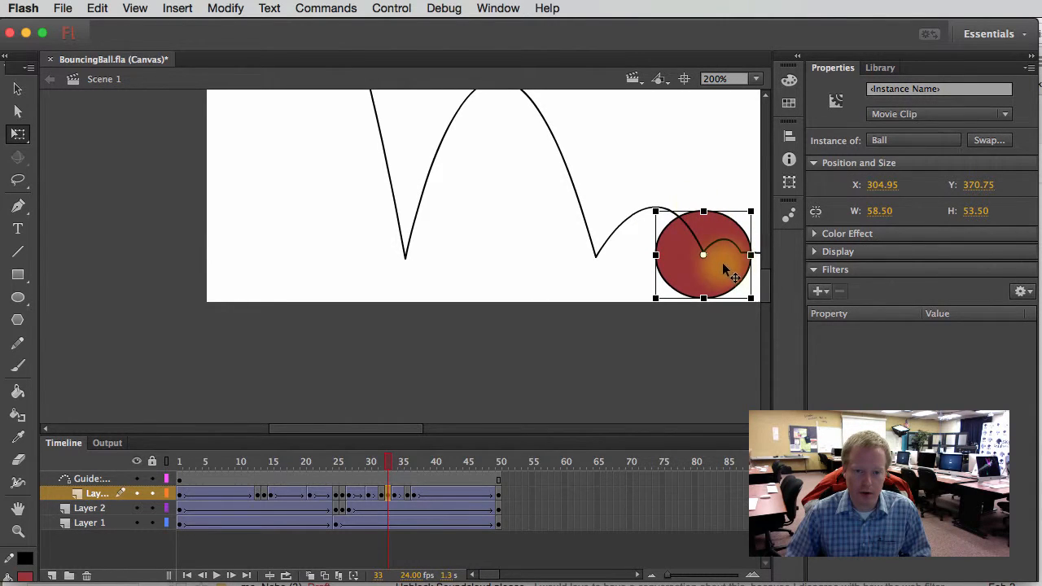
pyautogui.moveTo(750, 255); pyautogui.dragTo(753, 255)
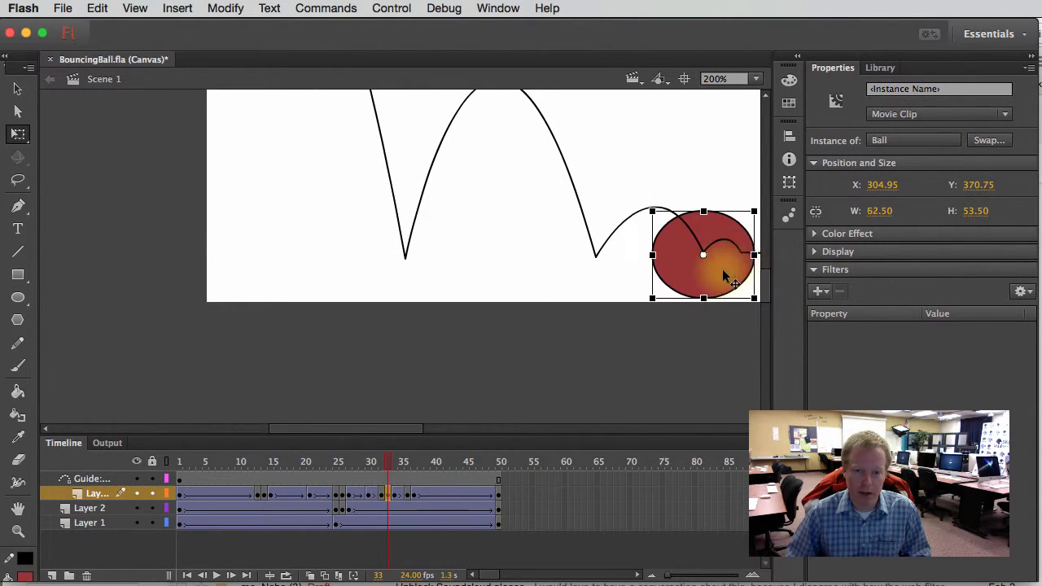
pyautogui.press('Up')
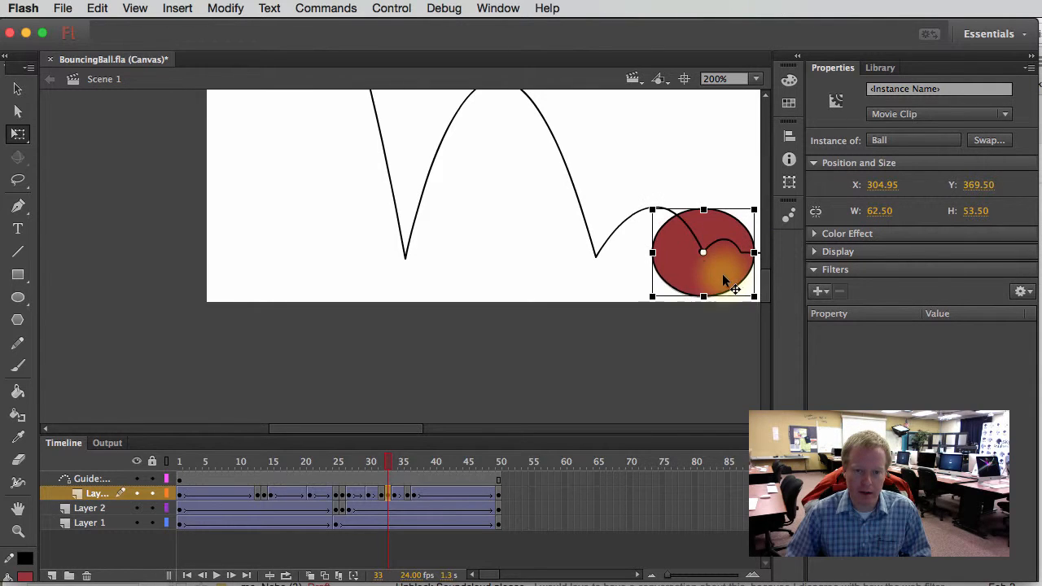
# Stretch the guided ball at frame 34 to about 56.5 wide and 61.5 high.
pyautogui.moveTo(390, 467)
pyautogui.mouseDown()
pyautogui.moveTo(404, 459)
pyautogui.moveTo(396, 462)
pyautogui.mouseUp()
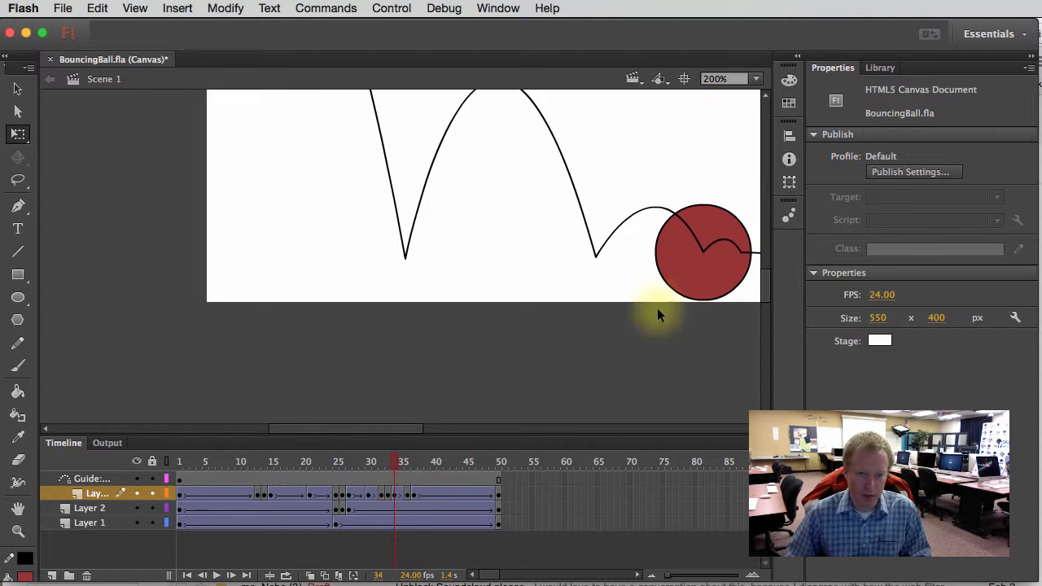
pyautogui.click(692, 248)
pyautogui.moveTo(704, 205); pyautogui.dragTo(704, 202)
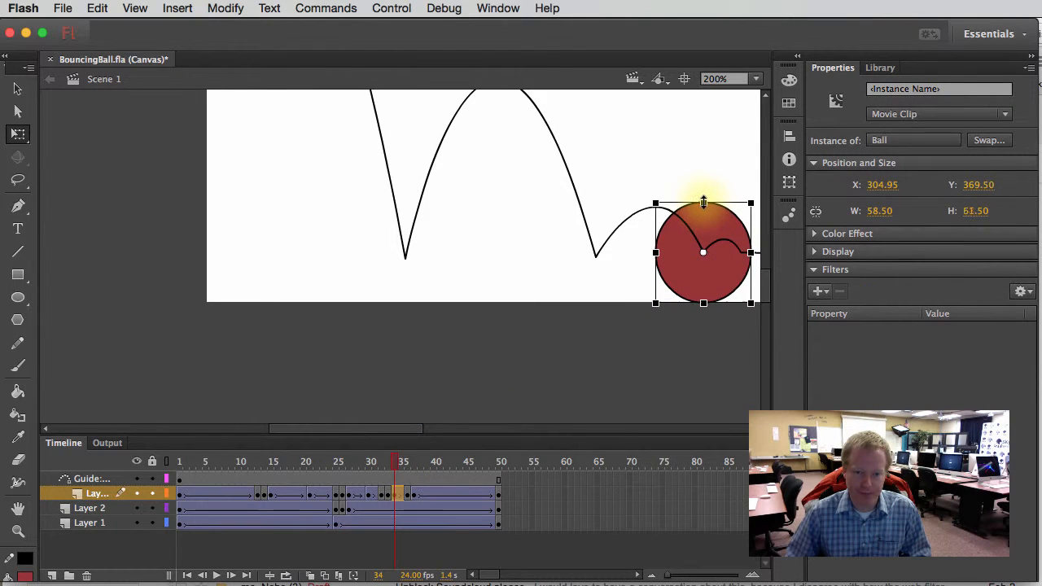
pyautogui.moveTo(658, 253); pyautogui.dragTo(658, 253)
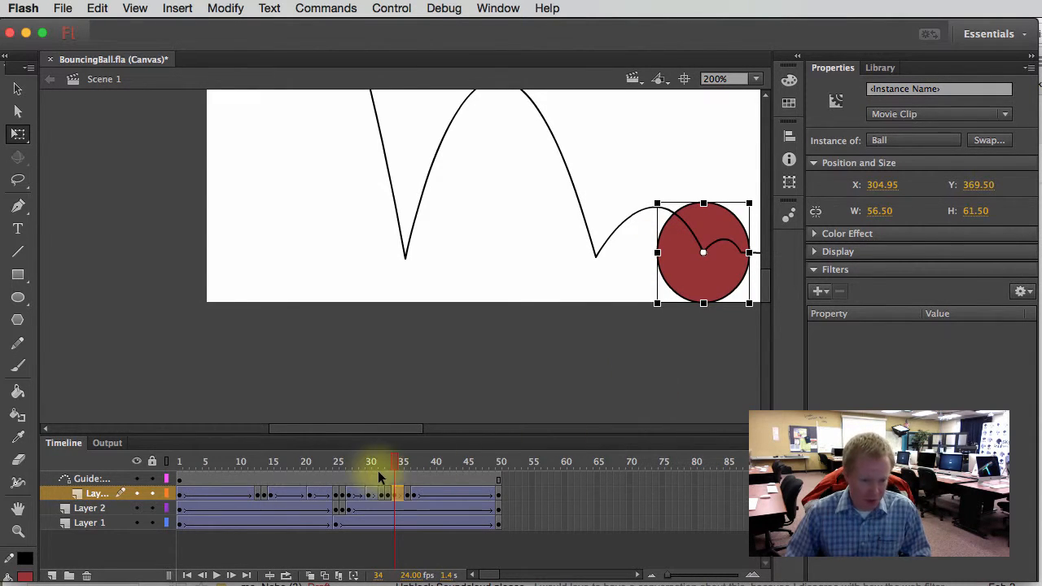
# Play the whole animation from frame 1 at 100% zoom and examine the guided ball's bounces and final roll.
pyautogui.moveTo(396, 463); pyautogui.dragTo(127, 465)
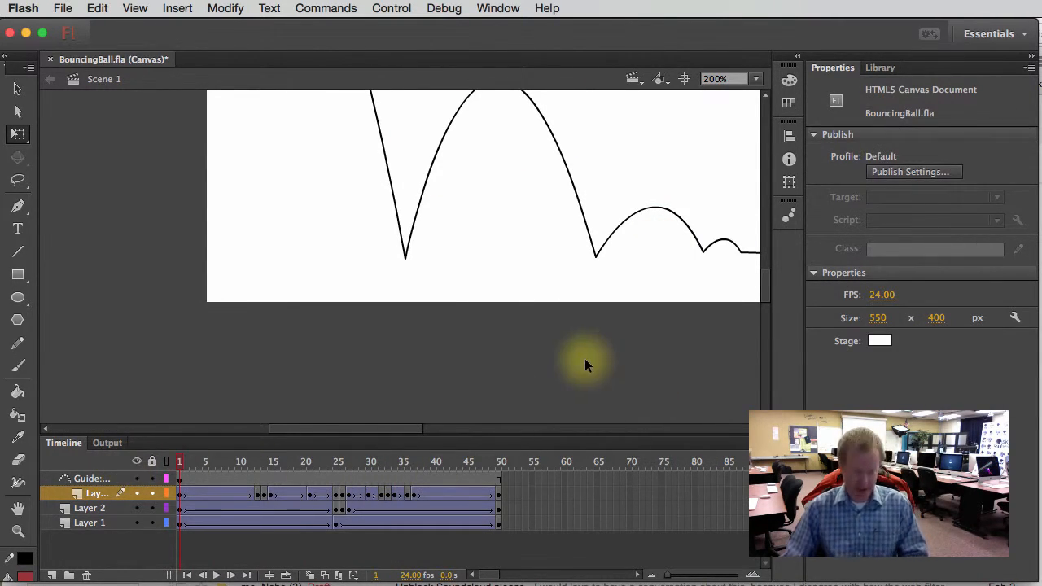
pyautogui.scroll(5, 536, 386)
pyautogui.press('super+minus')
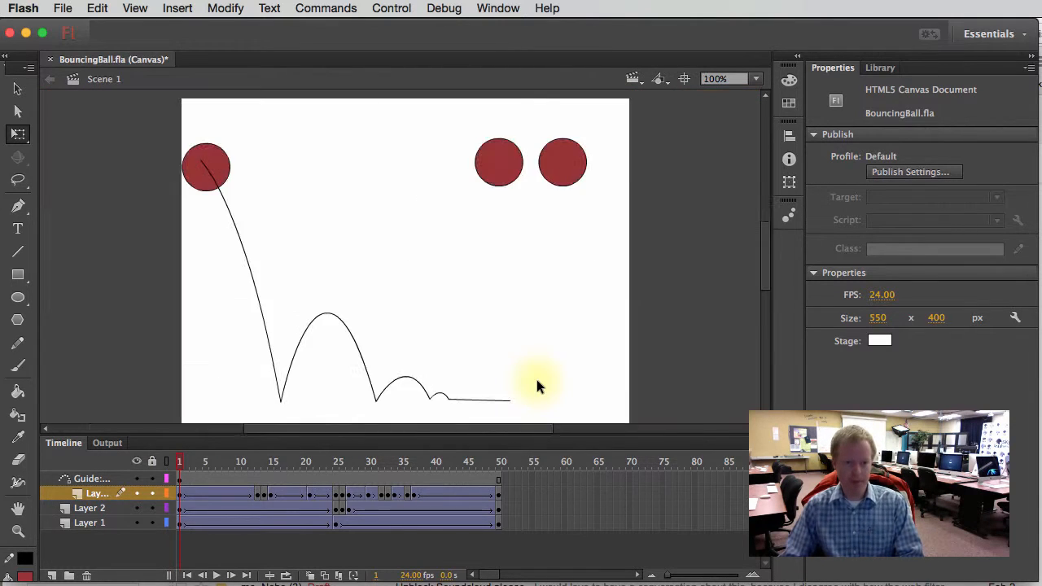
pyautogui.press('super+minus')
pyautogui.press('super+equal')
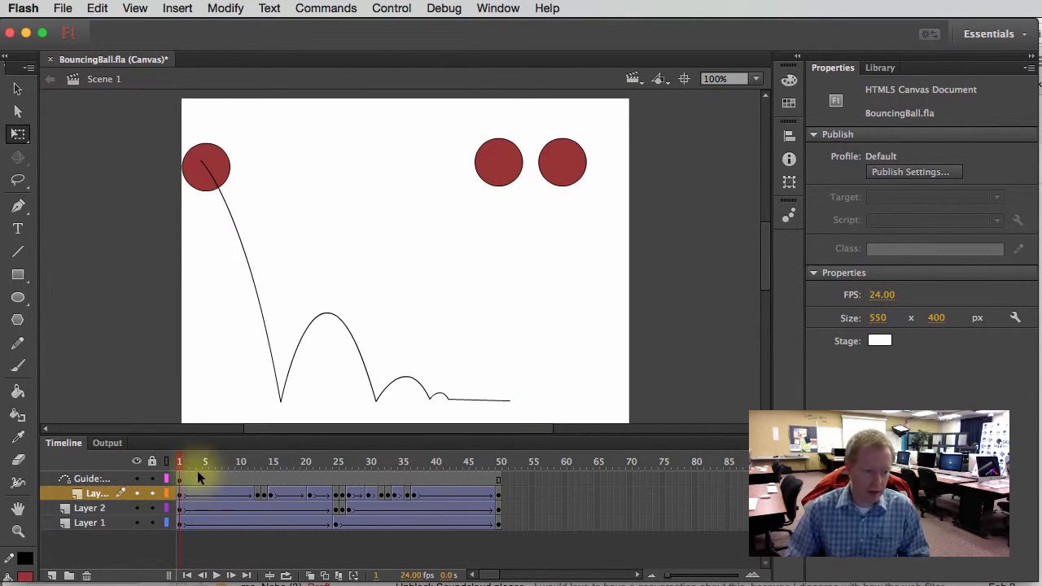
pyautogui.press('Return')
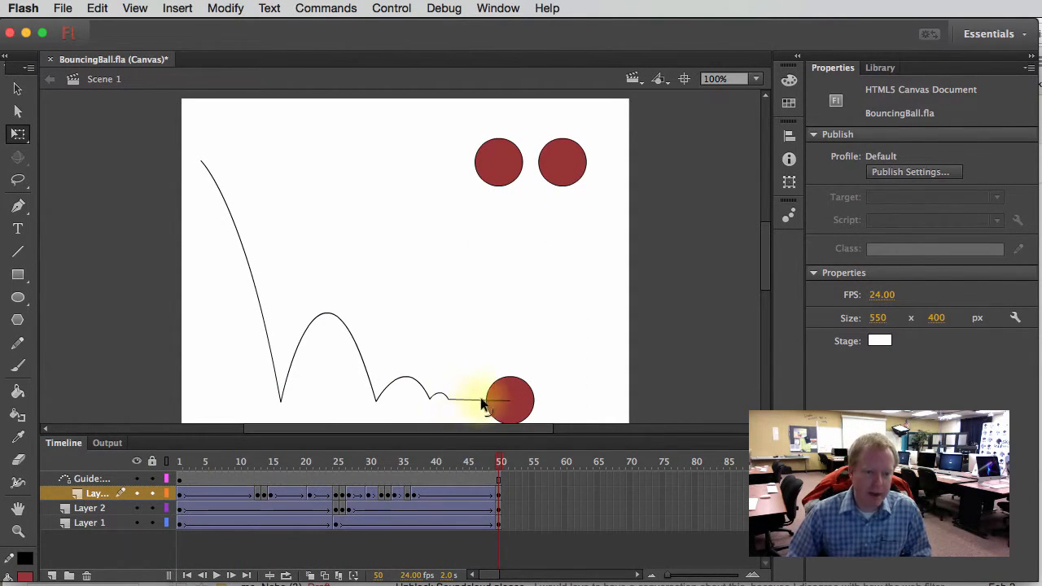
pyautogui.moveTo(430, 465); pyautogui.dragTo(517, 462)
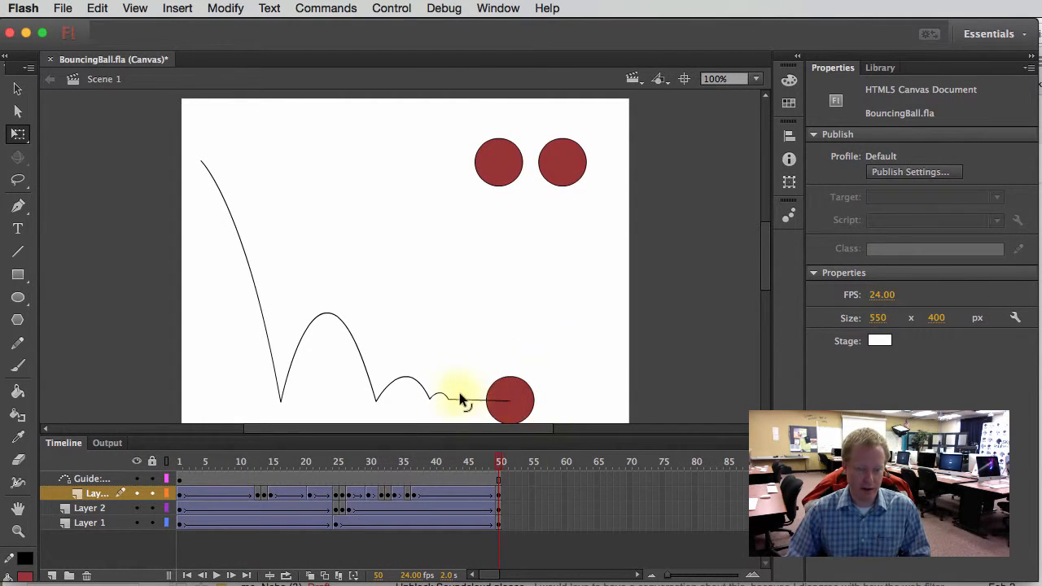
pyautogui.moveTo(498, 462); pyautogui.dragTo(436, 463)
pyautogui.click(176, 475)
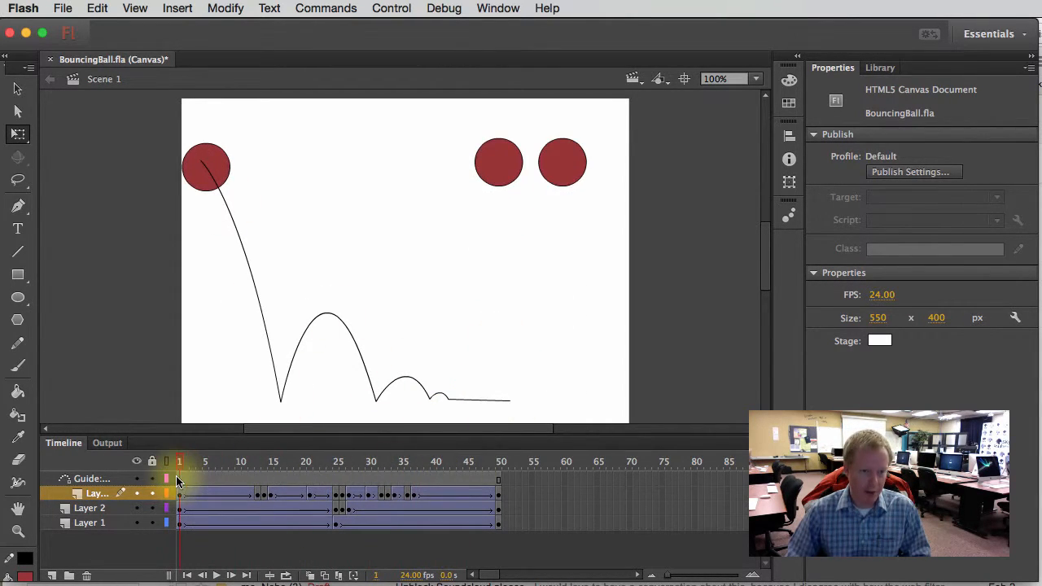
pyautogui.press('Return')
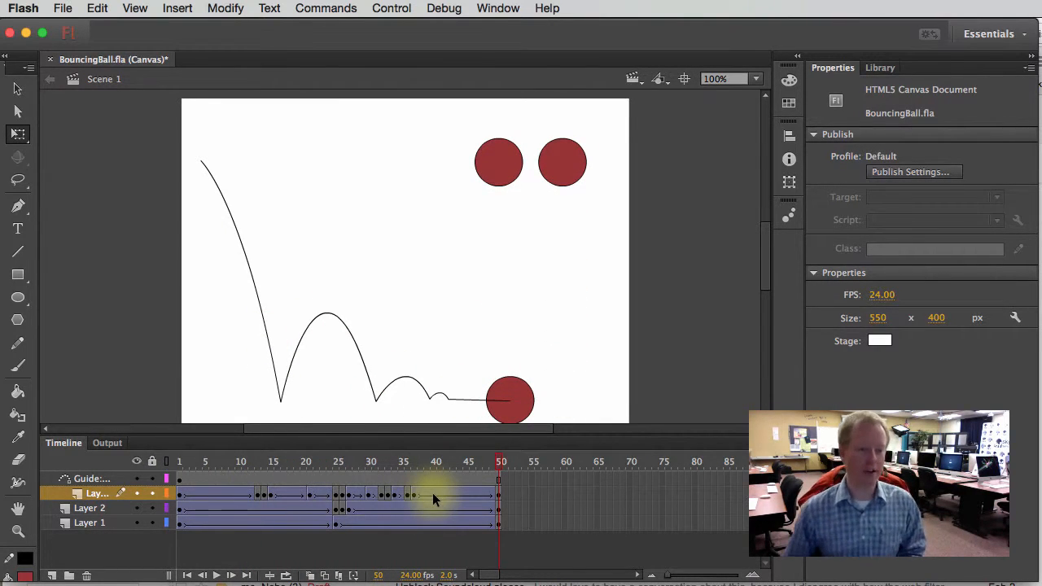
# Examine the guided ball's scale and rotation values in the Transform settings at its frame 13 keyframe.
pyautogui.click(219, 494)
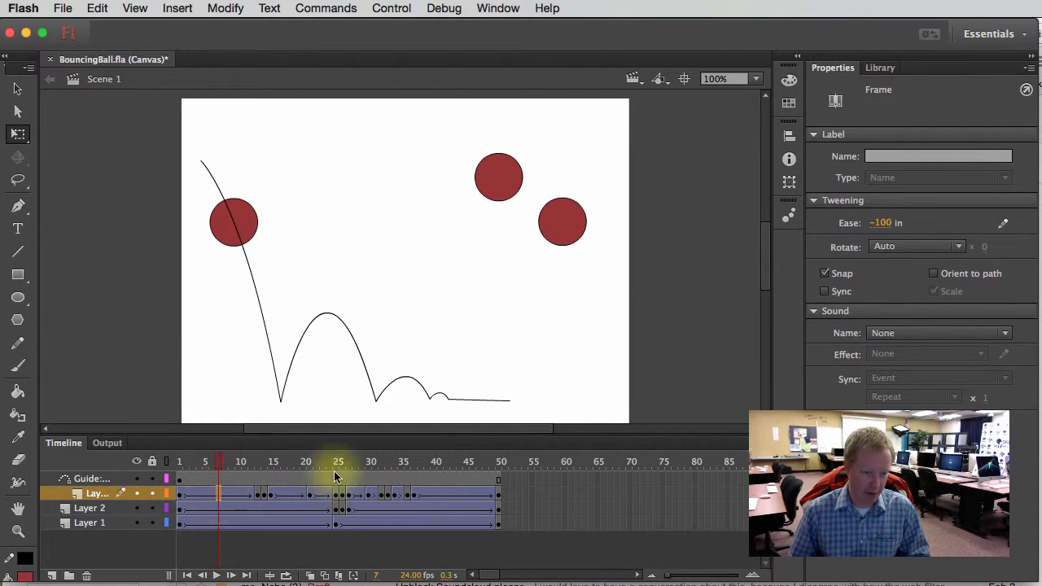
pyautogui.click(789, 182)
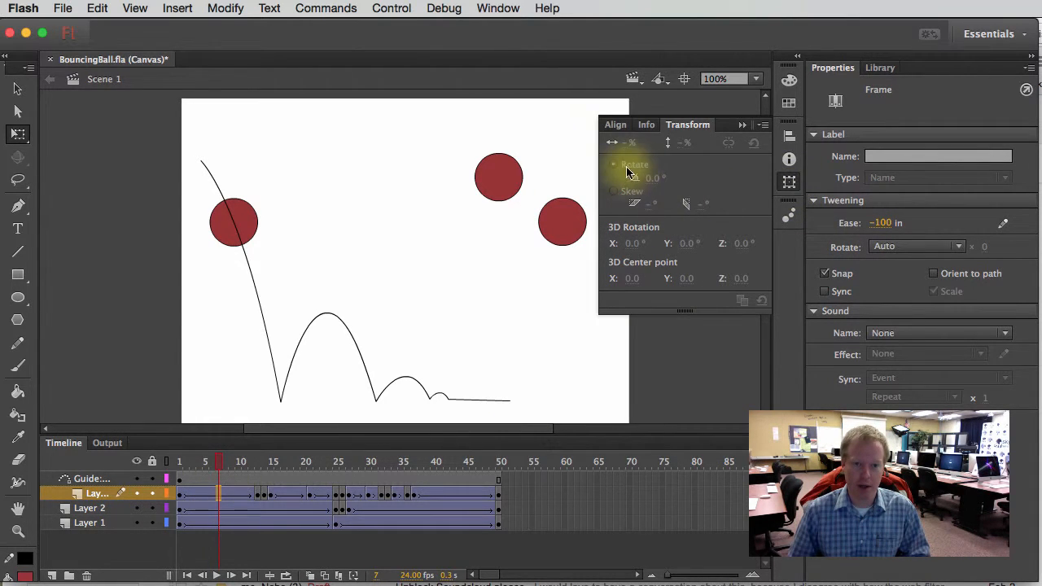
pyautogui.click(260, 236)
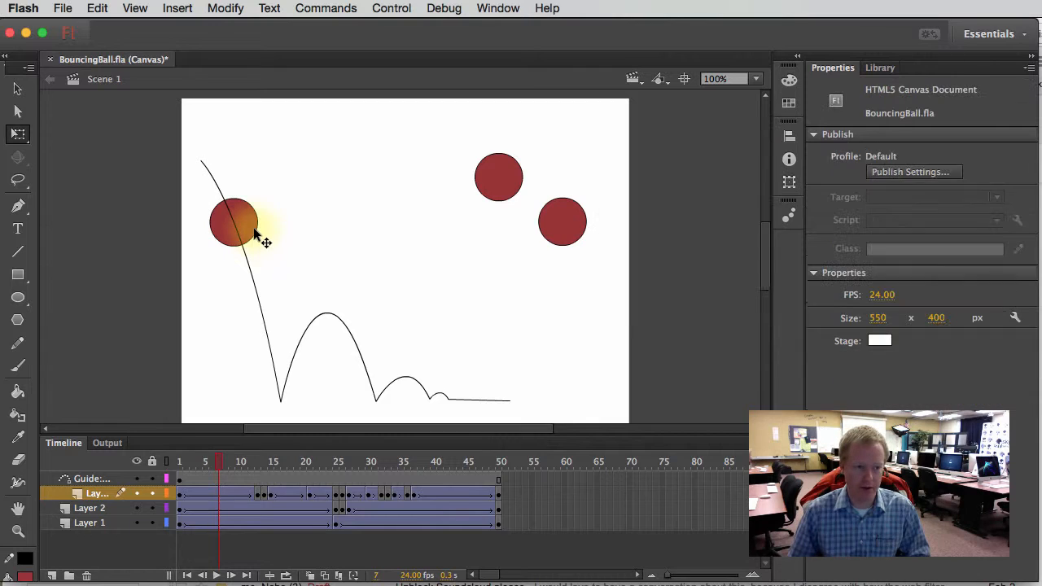
pyautogui.click(210, 494)
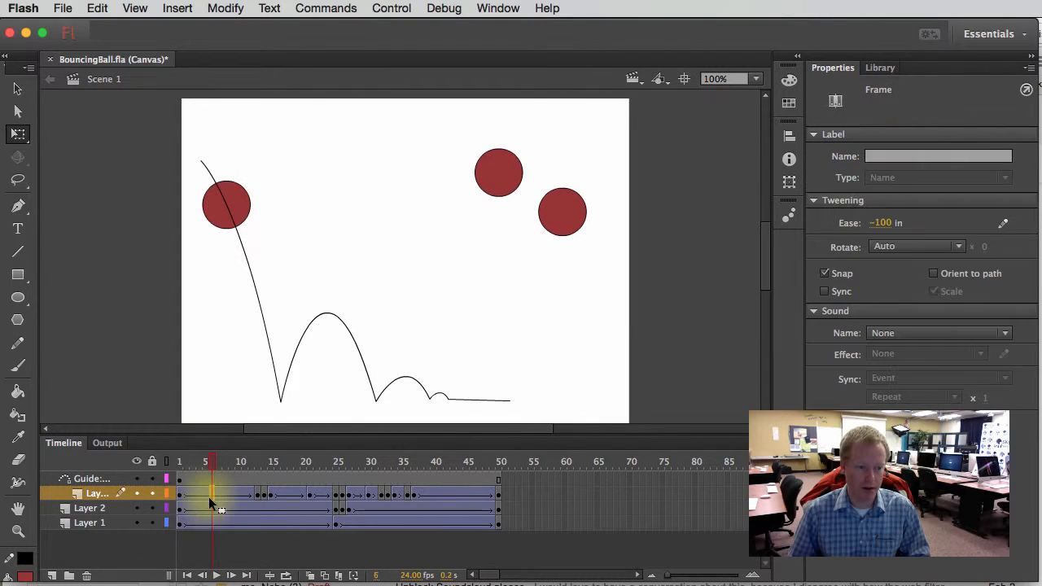
pyautogui.click(223, 210)
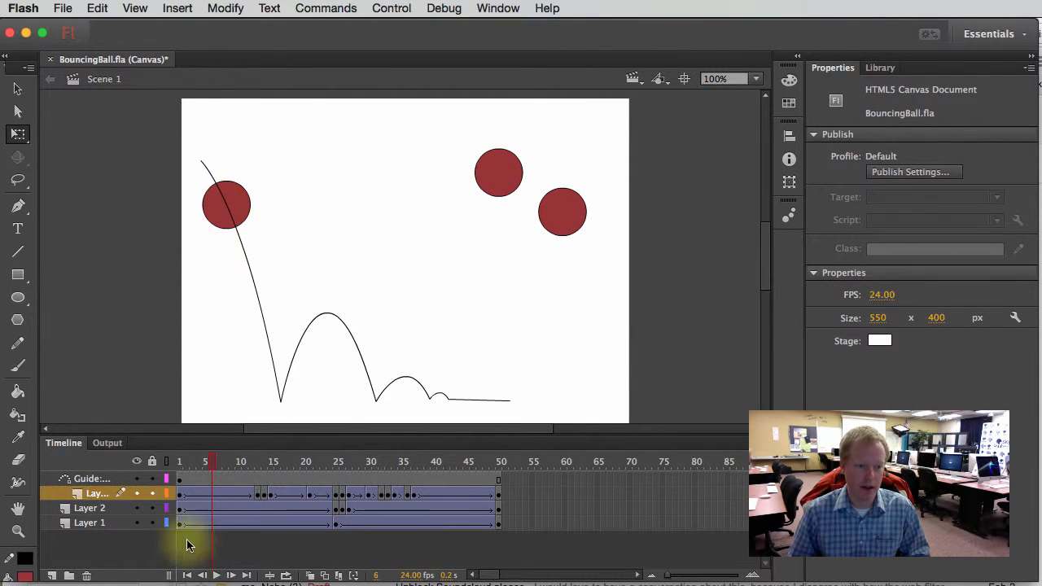
pyautogui.click(251, 495)
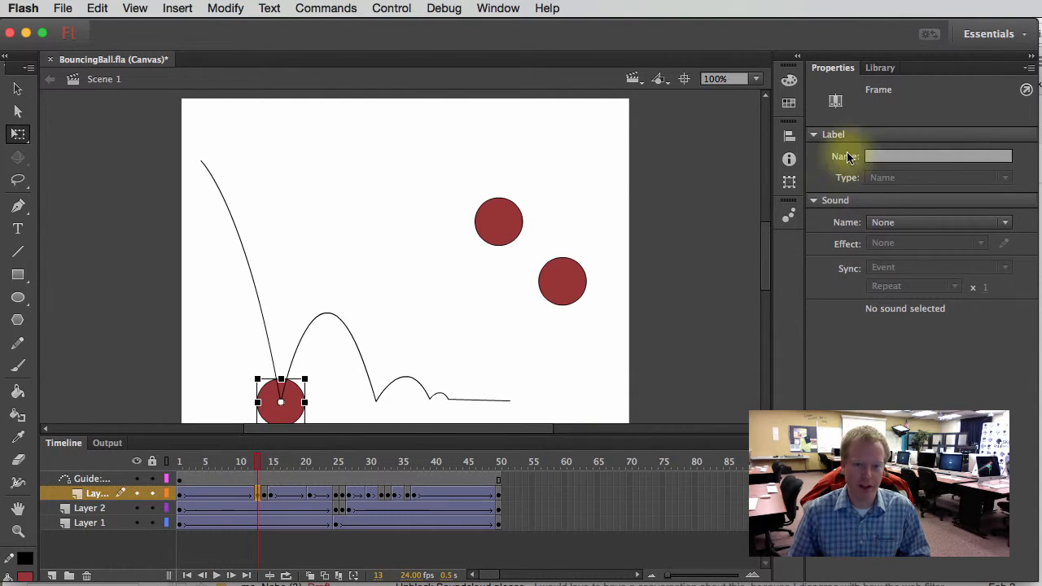
pyautogui.click(789, 181)
pyautogui.click(656, 181)
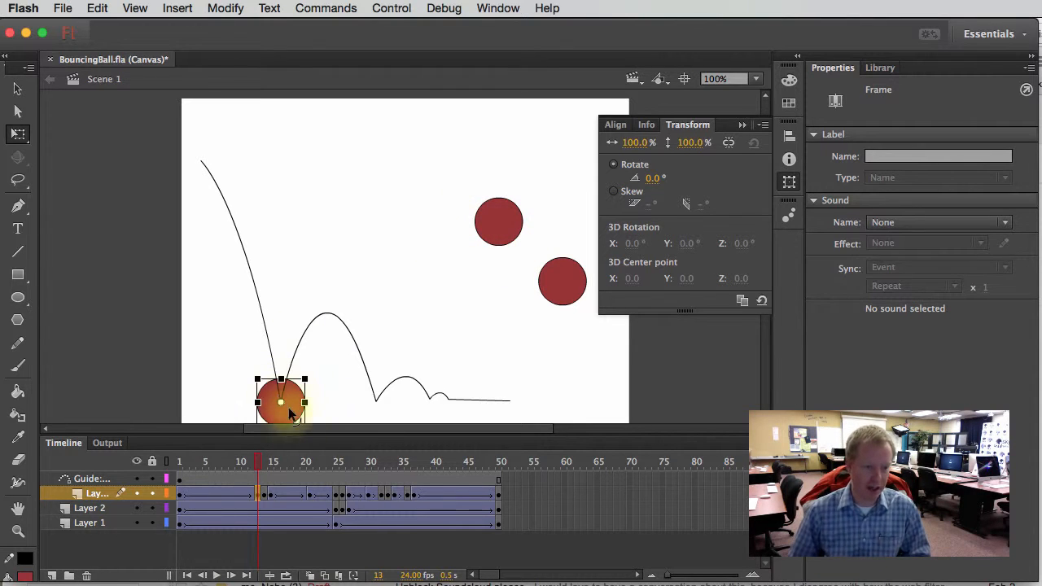
# Hide the motion guide layer and play the animation from frame 1 without the visible path.
pyautogui.moveTo(350, 465); pyautogui.dragTo(149, 478)
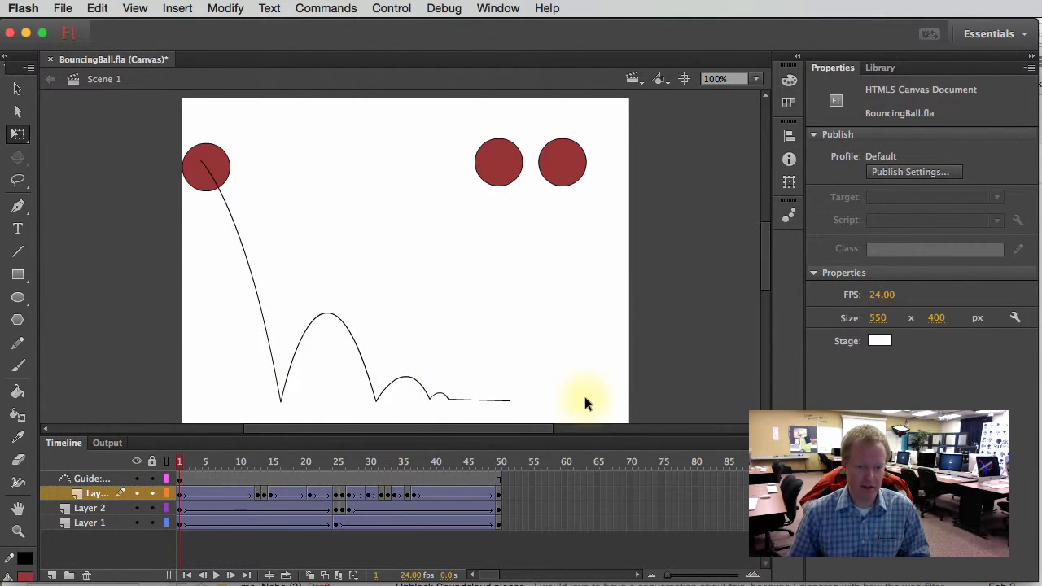
pyautogui.click(136, 478)
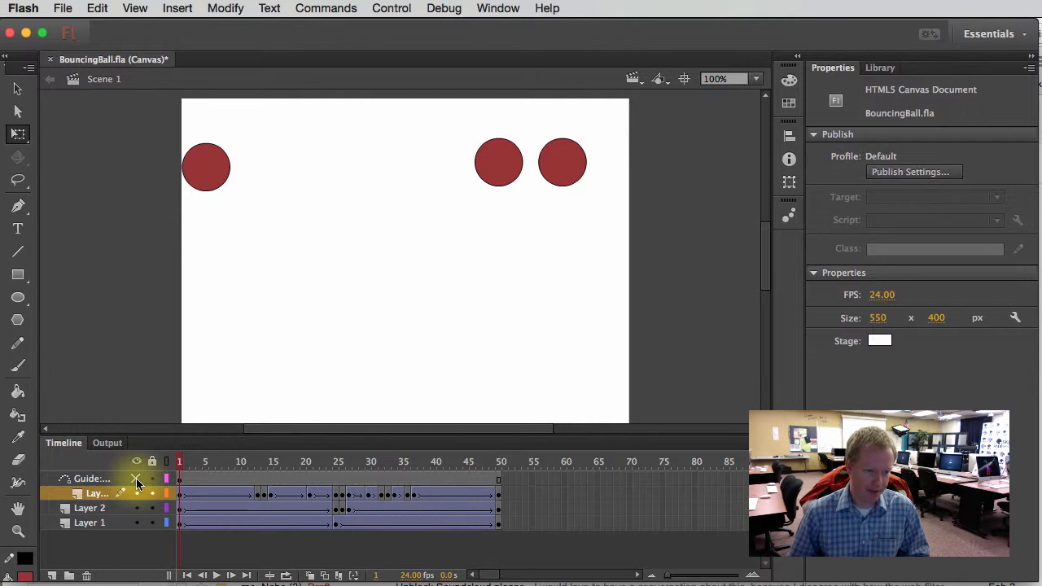
pyautogui.press('Return')
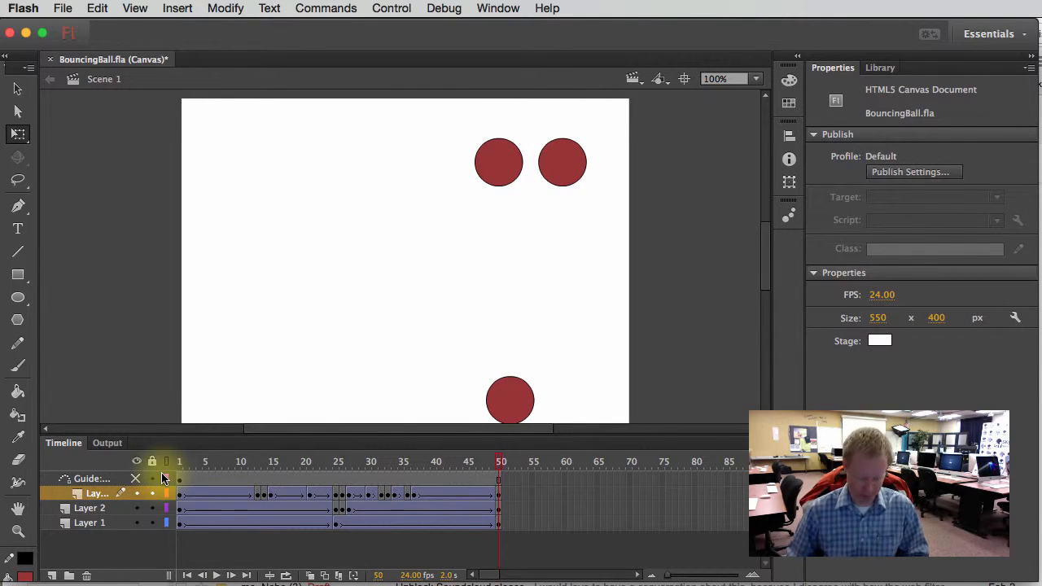
# Test the movie in the browser to watch all three balls, then return to Flash and rewind to frame 1.
pyautogui.press('super+Return')
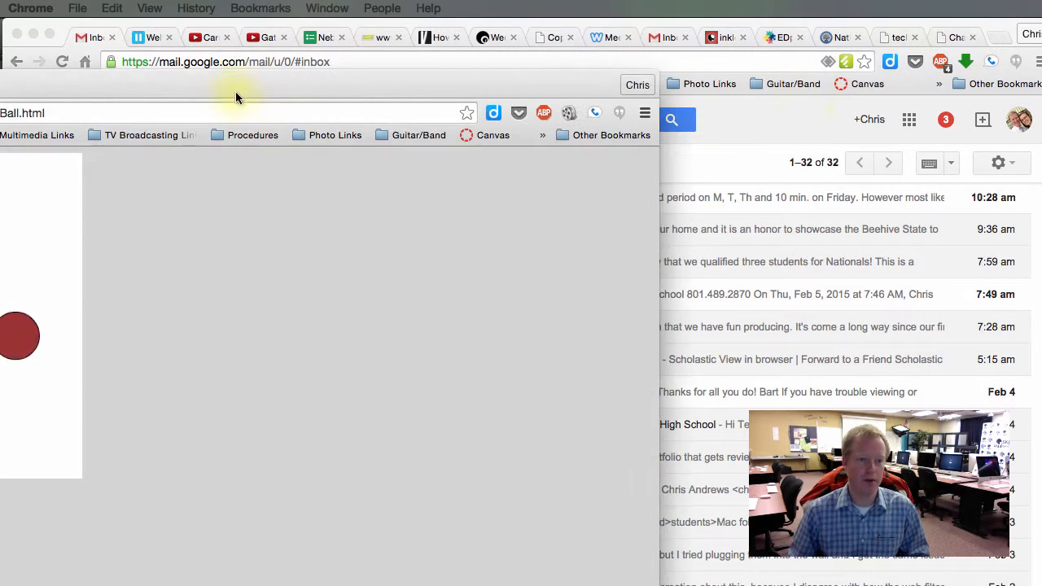
pyautogui.moveTo(235, 92); pyautogui.dragTo(618, 24)
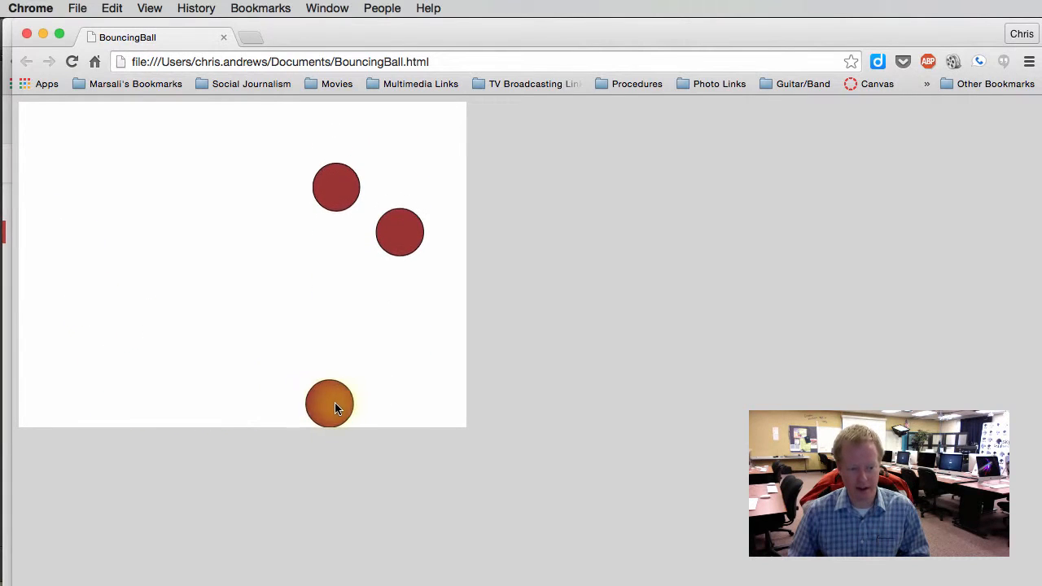
pyautogui.press('super+Tab')
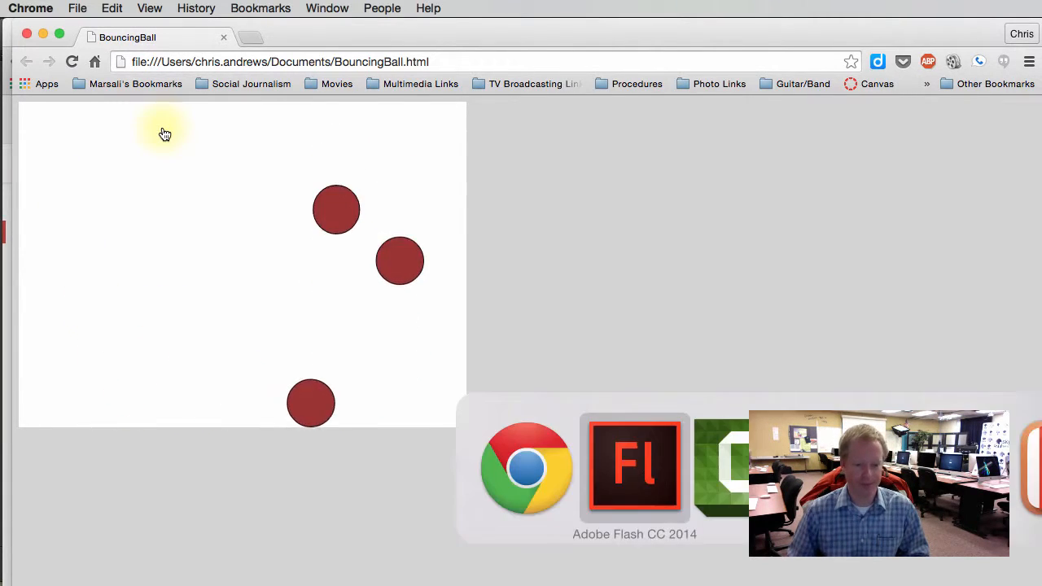
pyautogui.click(63, 443)
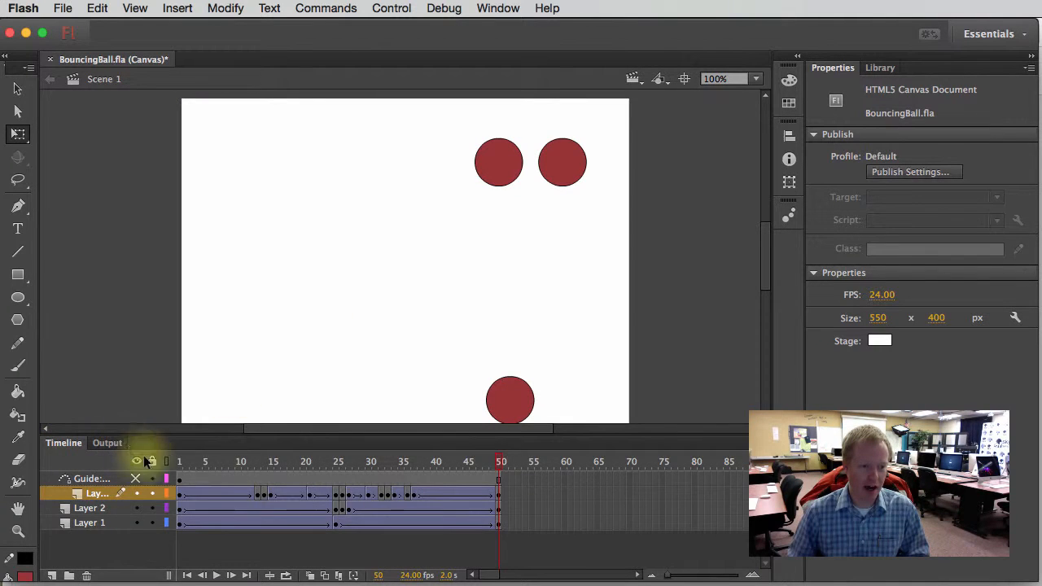
pyautogui.moveTo(190, 479); pyautogui.dragTo(154, 463)
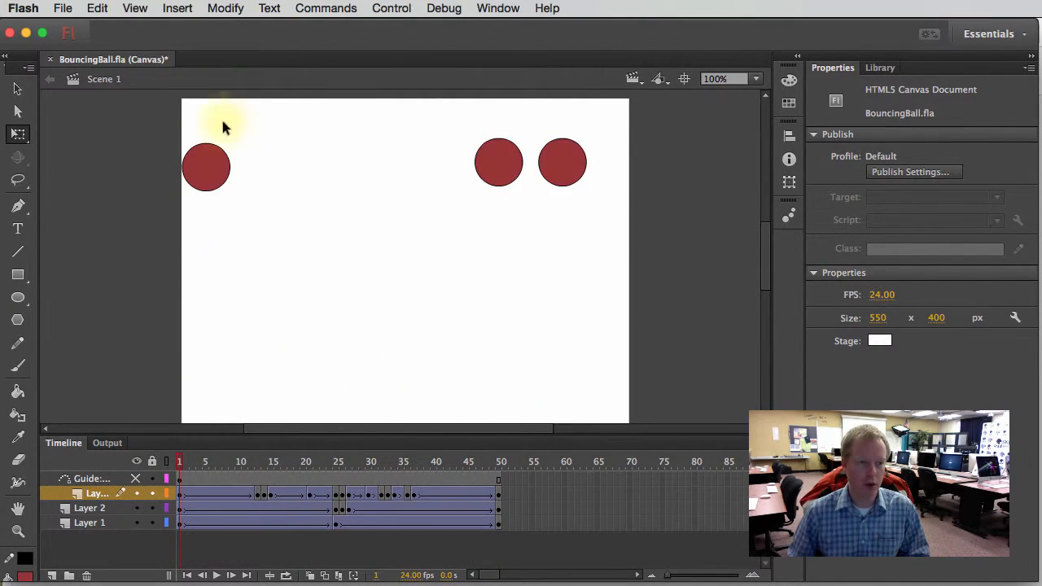
# Save the document under a new name in Documents, prefixing BouncingBall with the author's last and first name and an underscore.
pyautogui.click(61, 7)
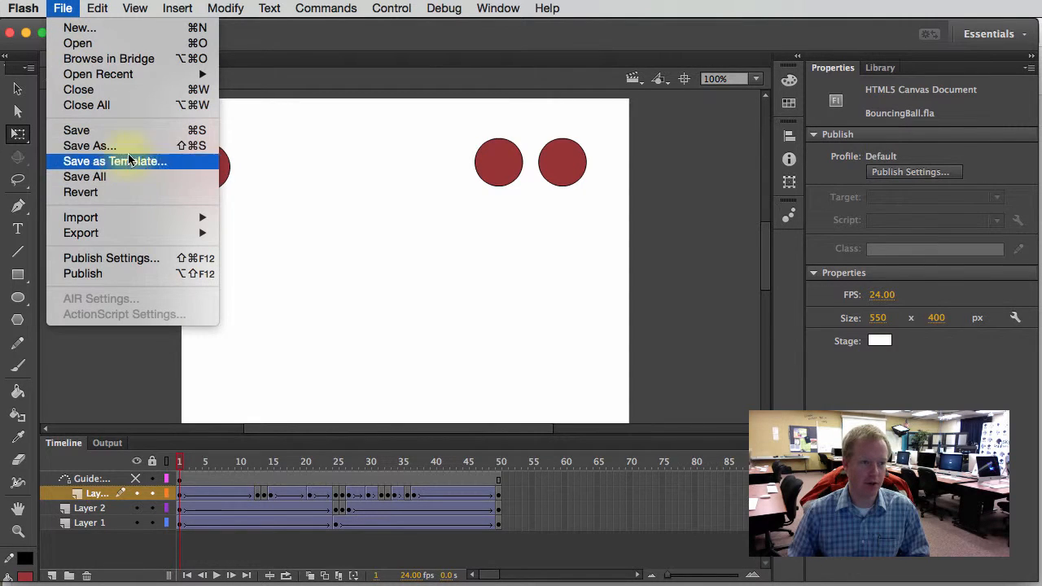
pyautogui.click(81, 142)
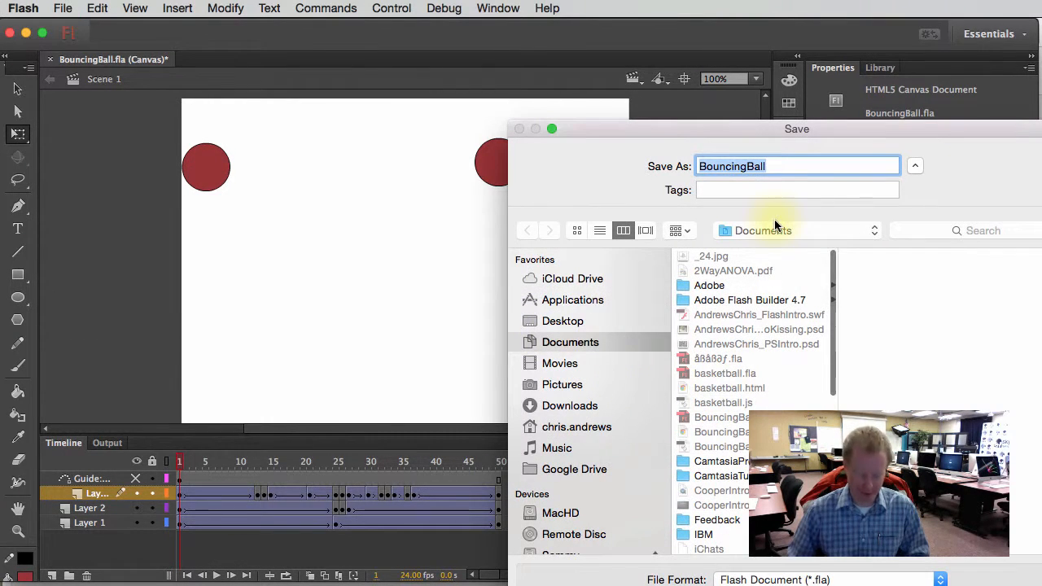
pyautogui.click(780, 164)
pyautogui.press('super+Left')
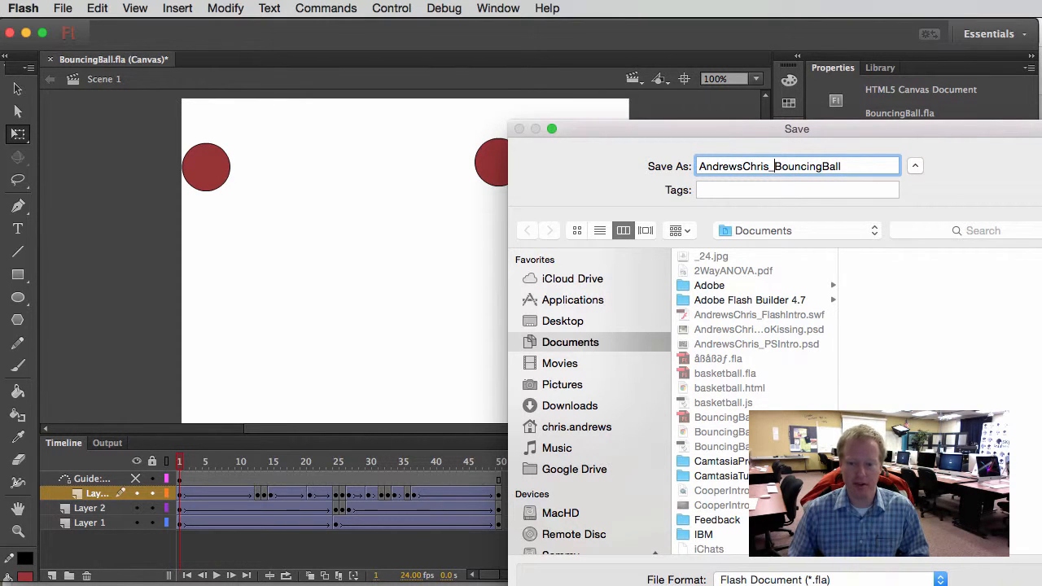
pyautogui.press('Return')
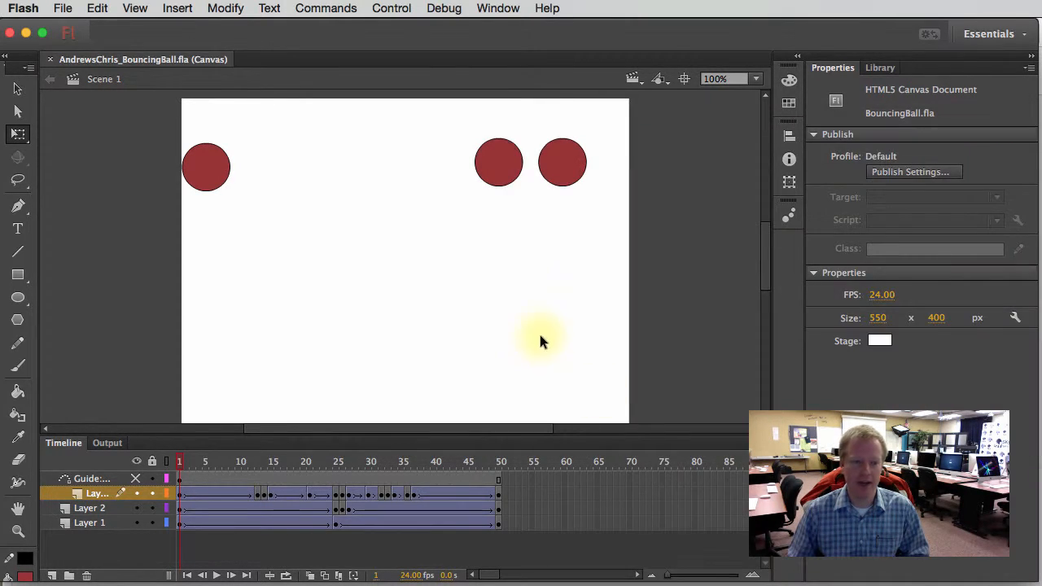